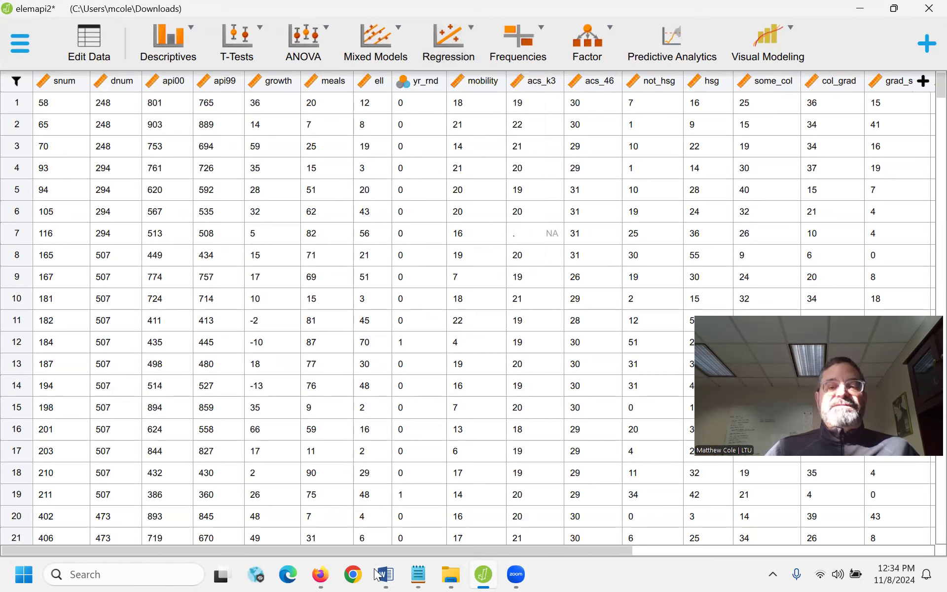
Step: Look up the yr_rnd coding in the variable descriptions of the Start Here (Lecture) Google Docs document, and return to JASP
mouse_move(323, 575)
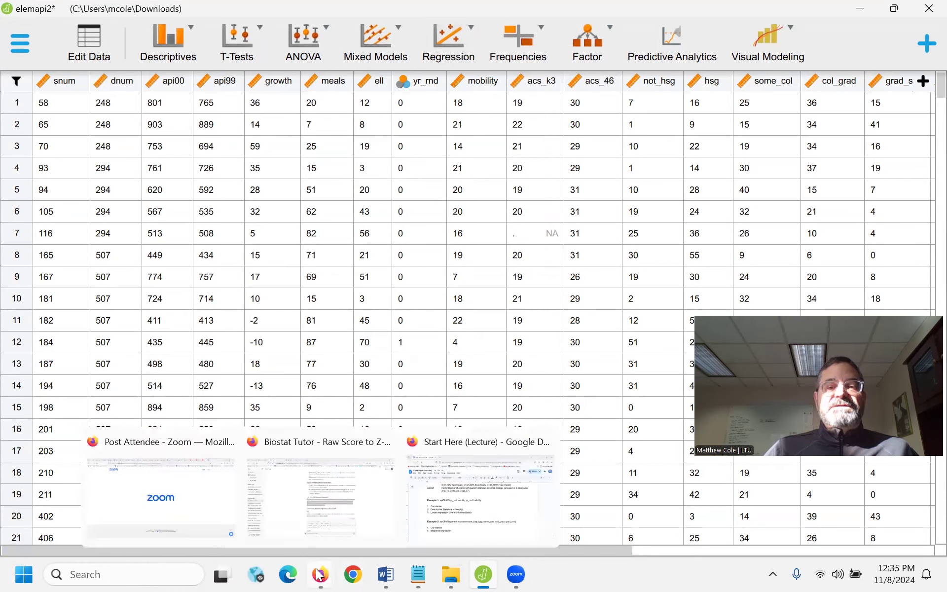
click(442, 504)
scroll(434, 440, up, 10)
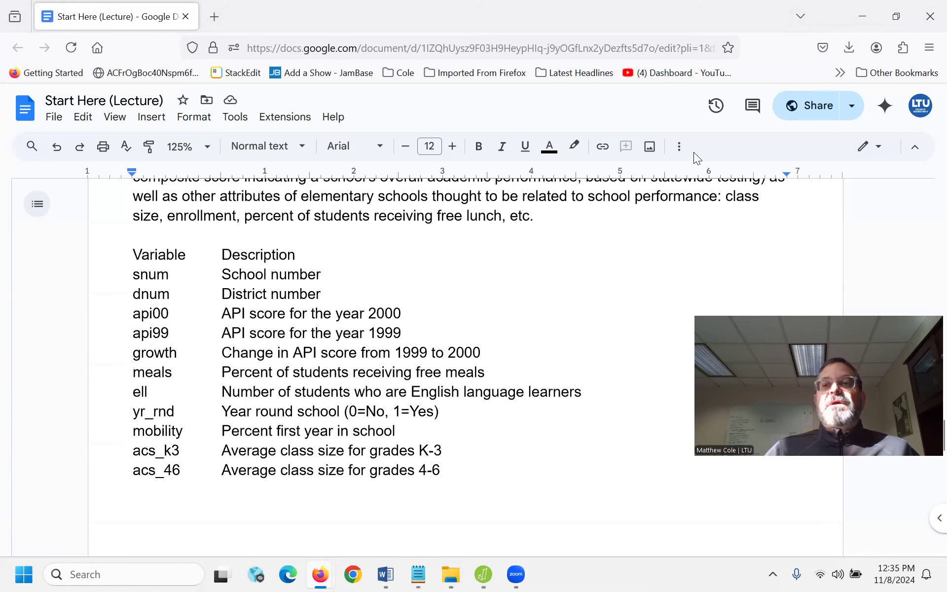
key(super+Down)
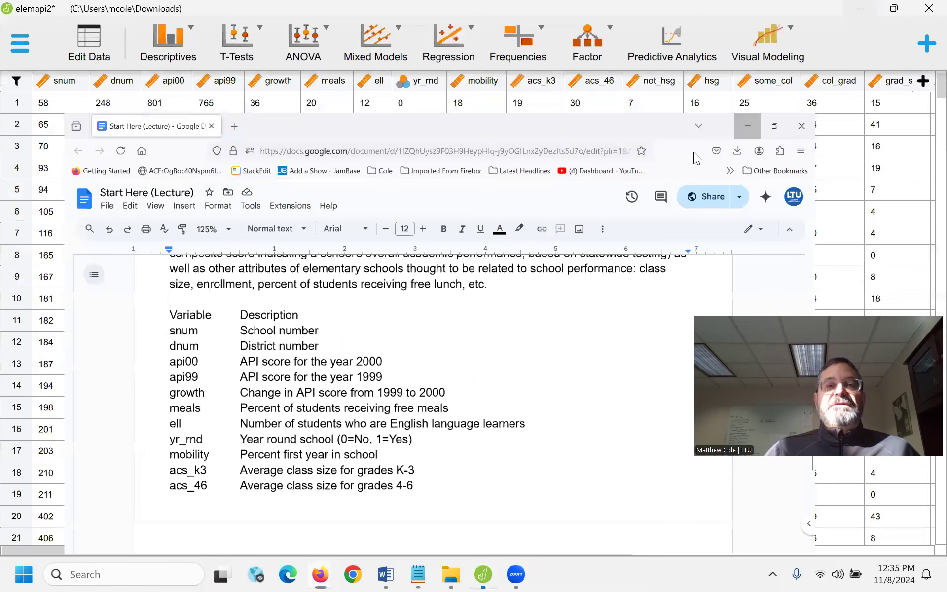
key(super+Down)
Step: Label the yr_rnd values as No for 0 and Yes for 1, and close the variable editor
double_click(419, 81)
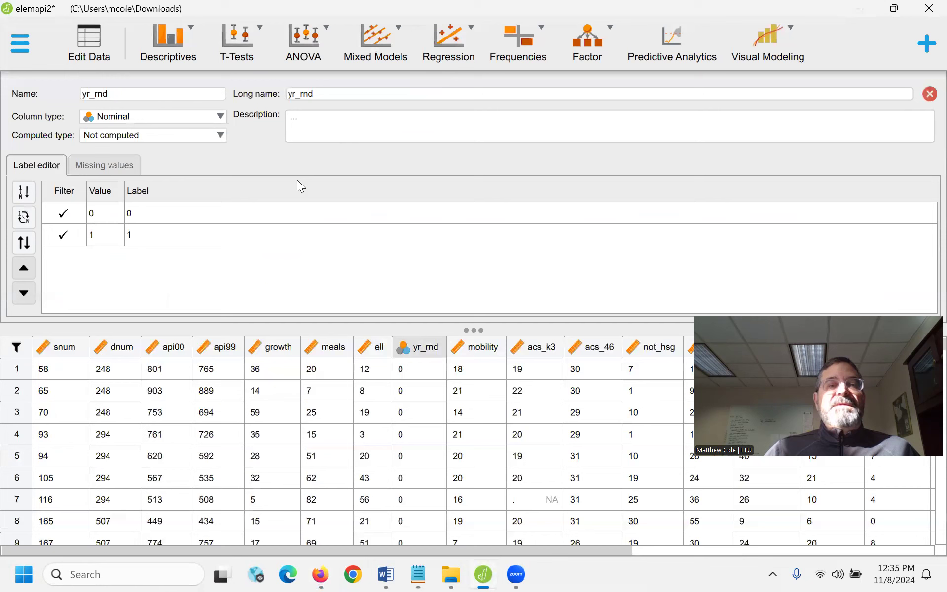
double_click(148, 214)
text(No)
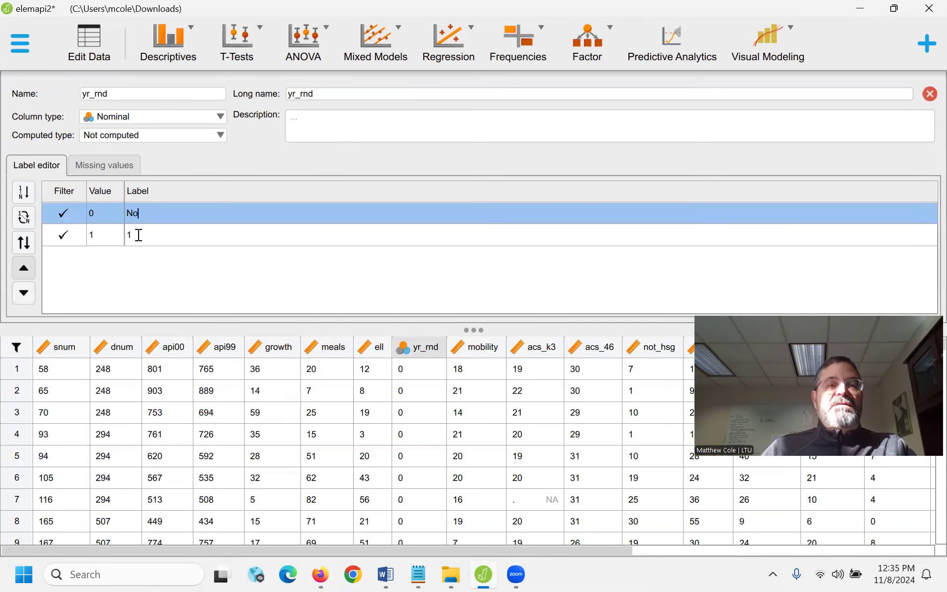
click(139, 235)
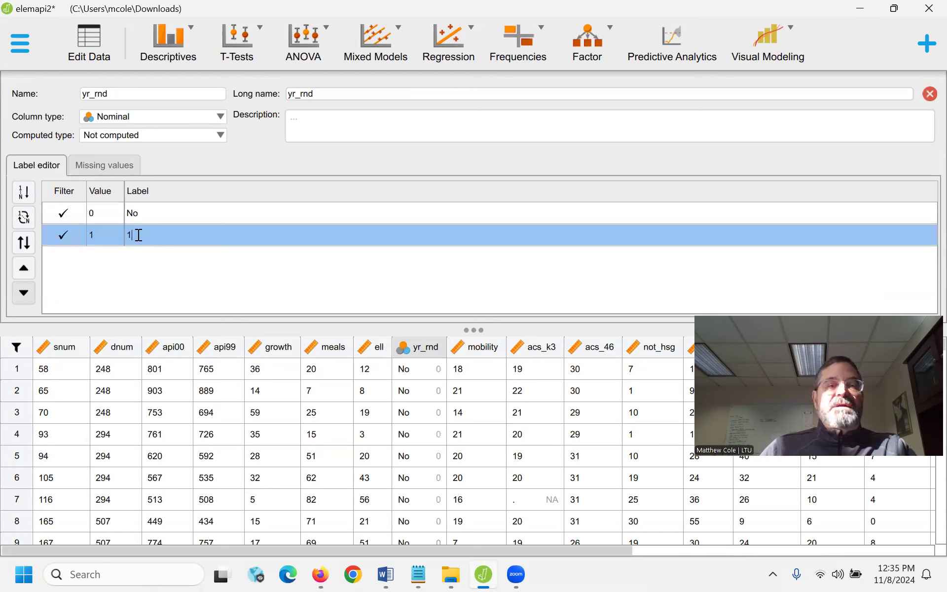
text(Yes)
key(Tab)
key(Tab)
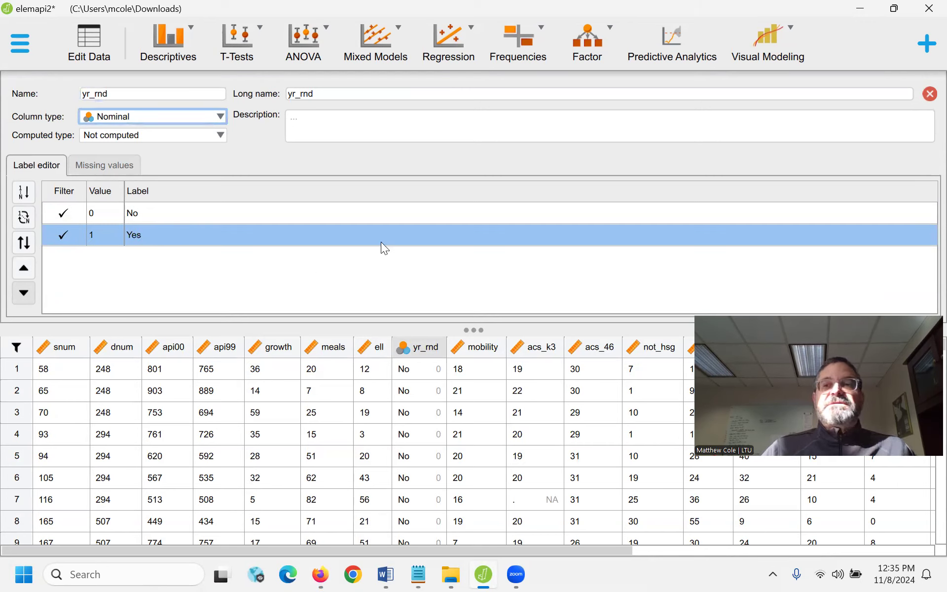
click(930, 94)
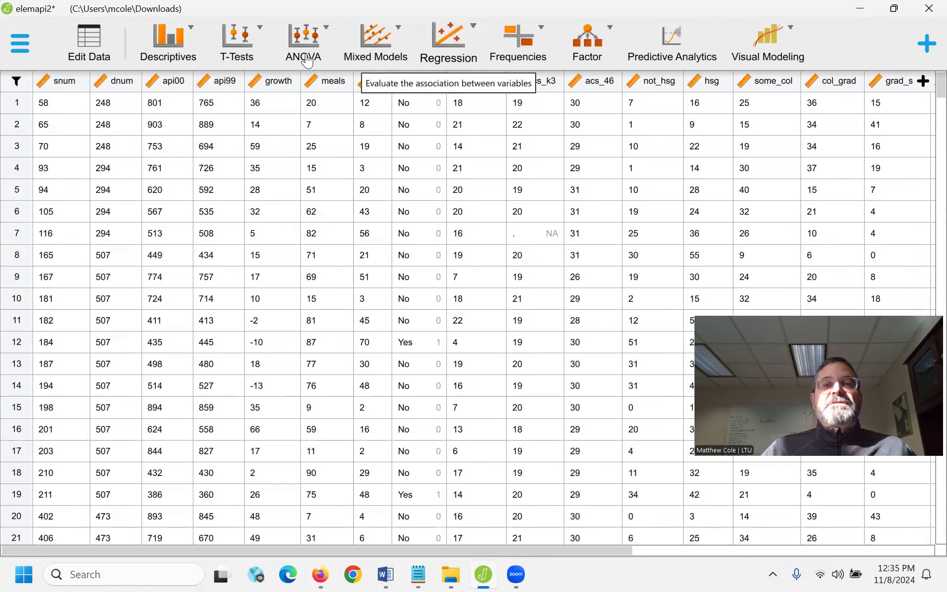
Step: Start a classical Correlation analysis with api00, yr_rnd and mobility as its variables
click(448, 47)
click(453, 112)
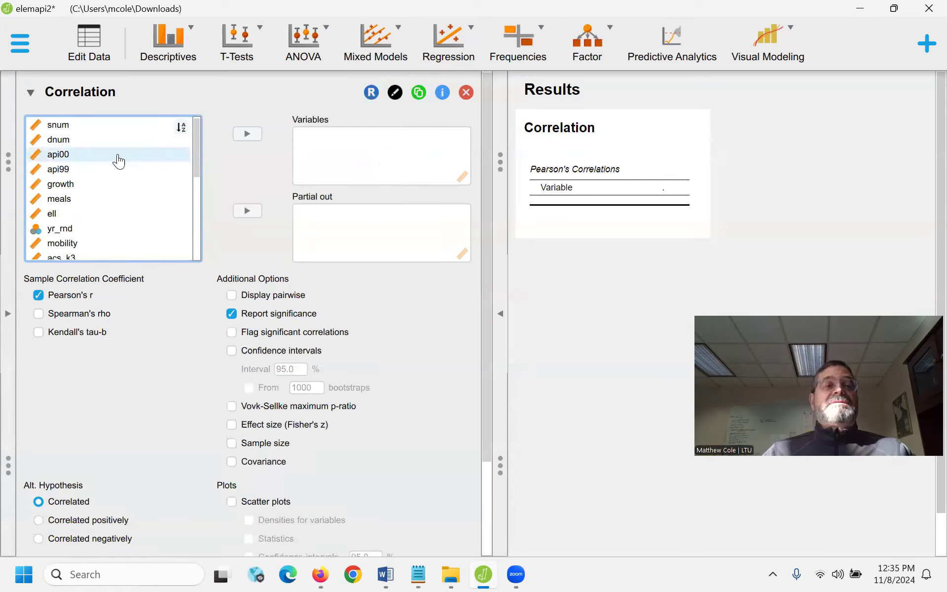
click(60, 155)
click(247, 134)
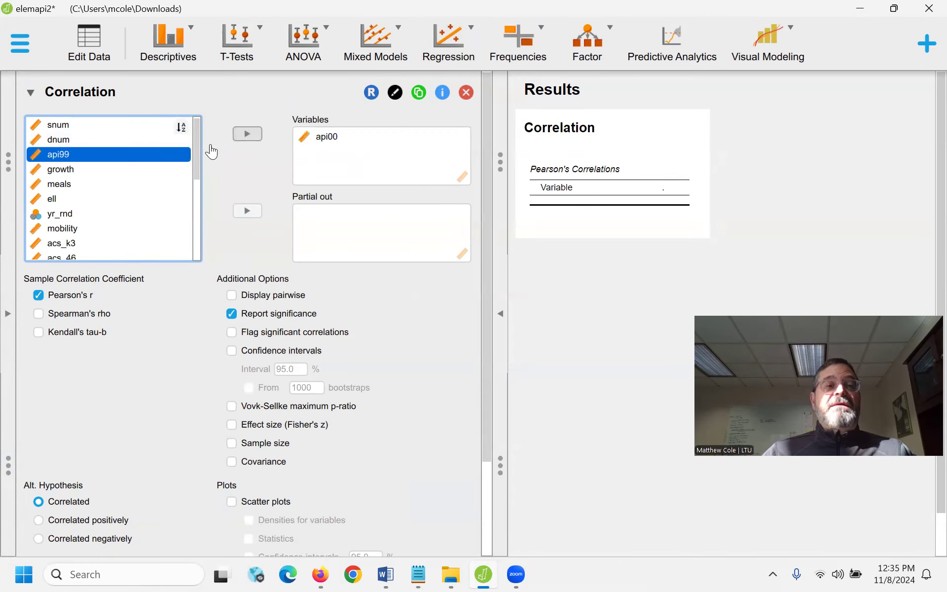
scroll(132, 173, down, 3)
click(82, 160)
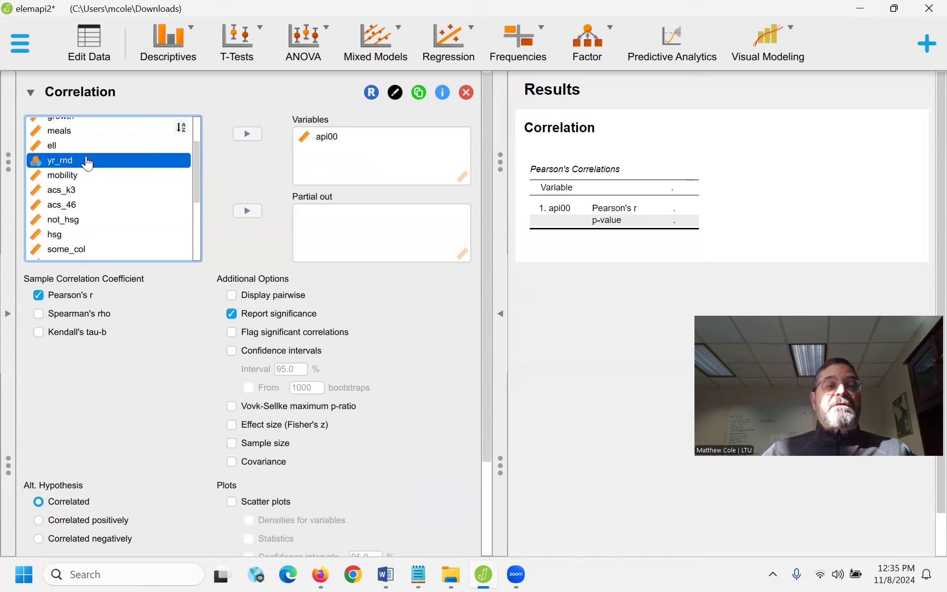
click(247, 134)
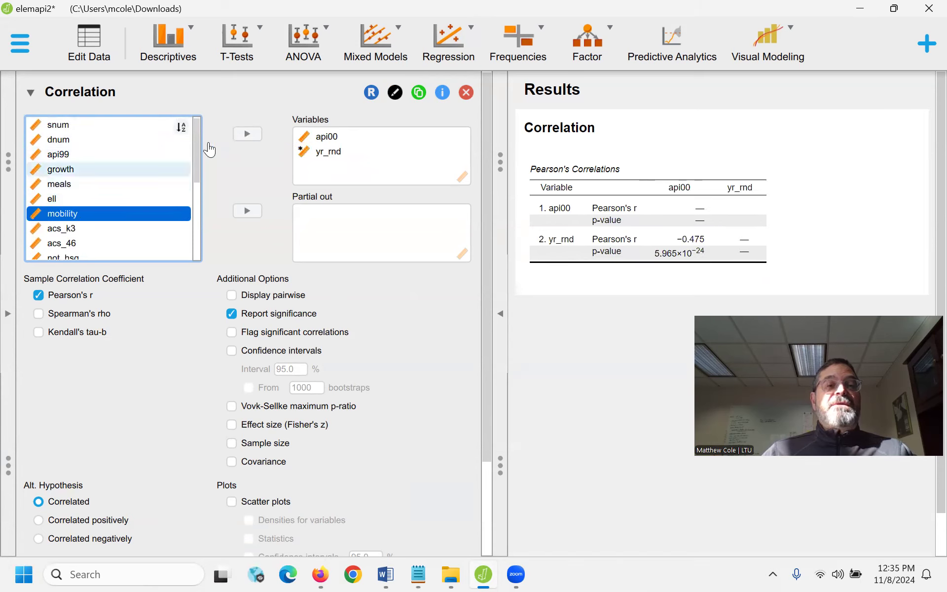
click(252, 135)
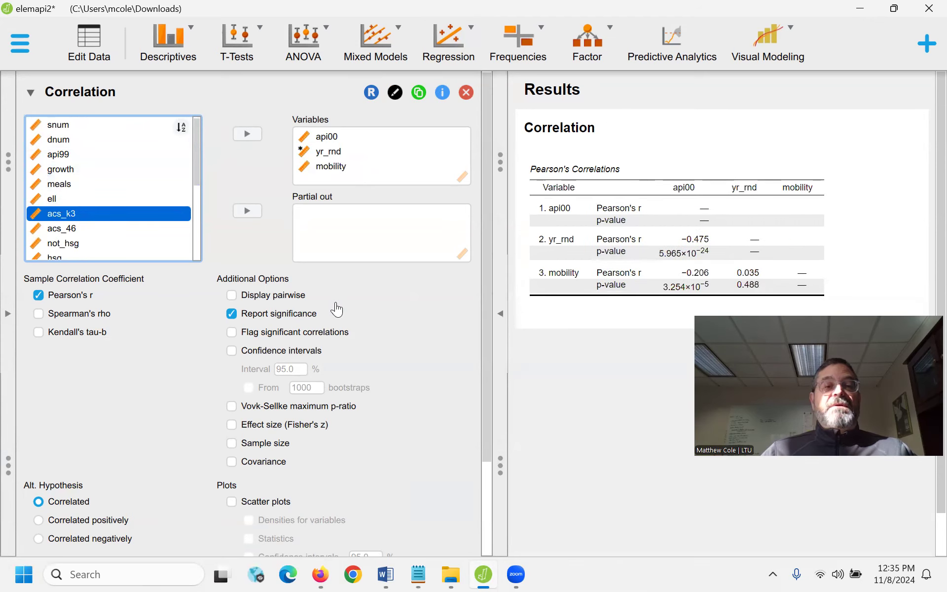
Step: Flag significant correlations and add scatter plots with variable densities, statistics and 95% confidence intervals
scroll(334, 309, down, 1)
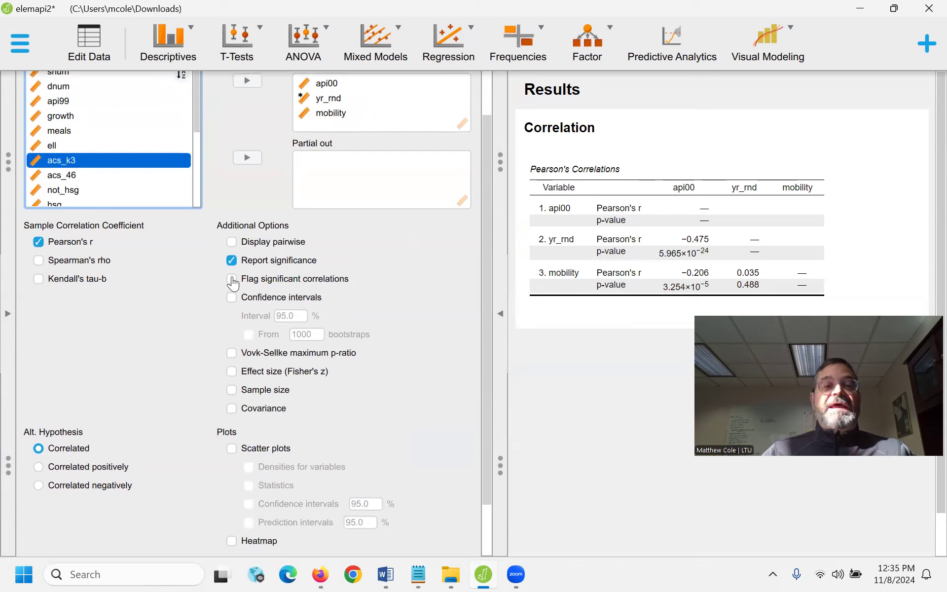
click(231, 280)
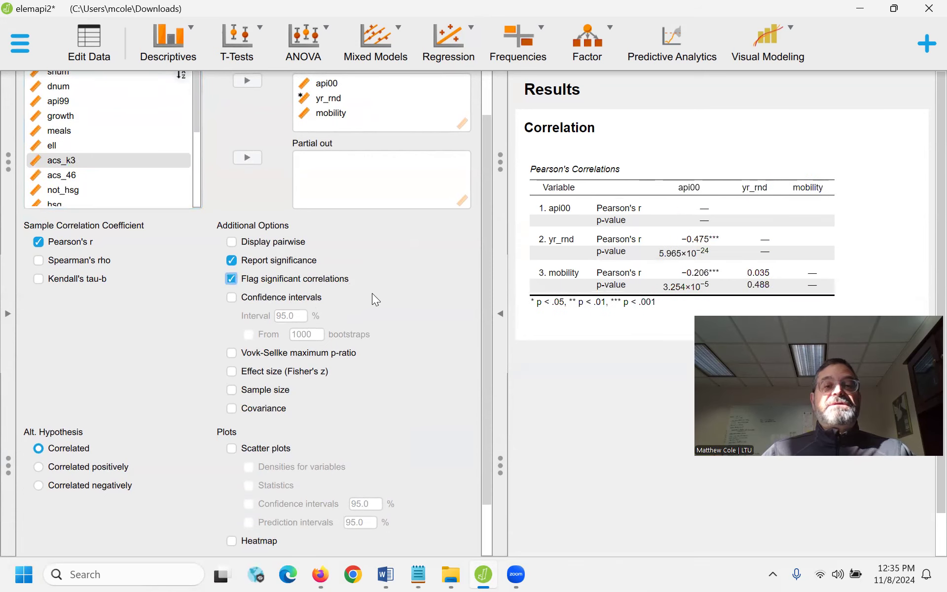
scroll(370, 296, down, 1)
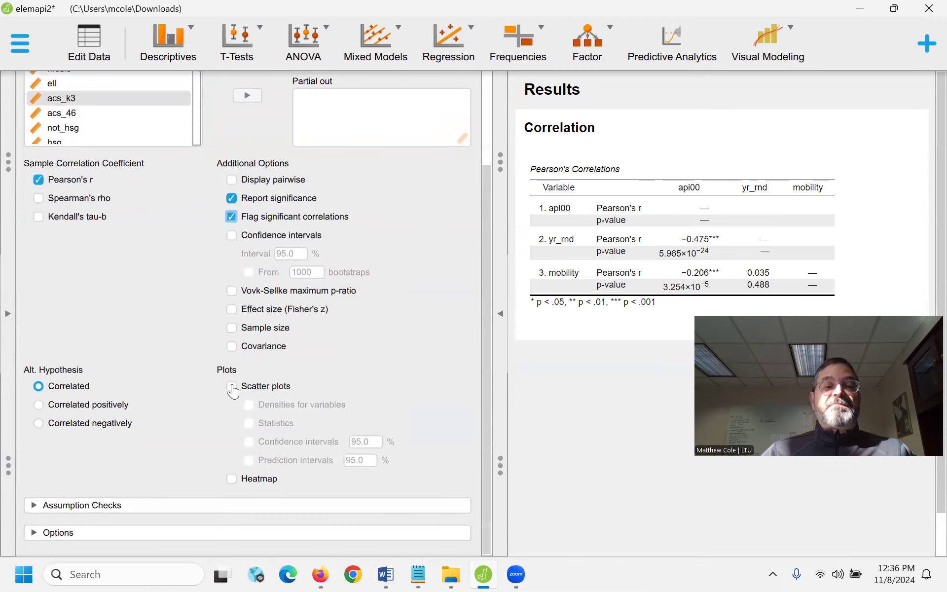
click(232, 386)
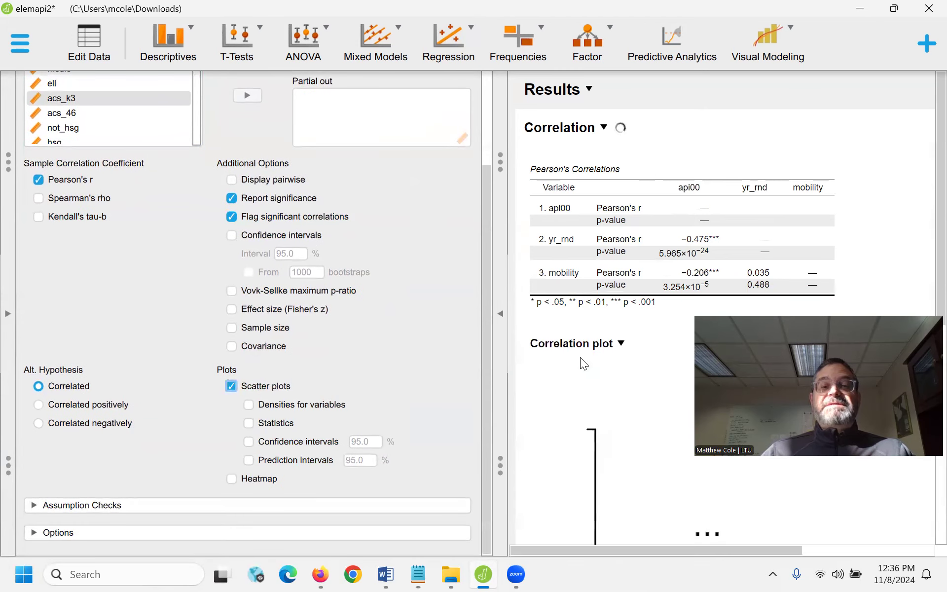
scroll(669, 340, down, 2)
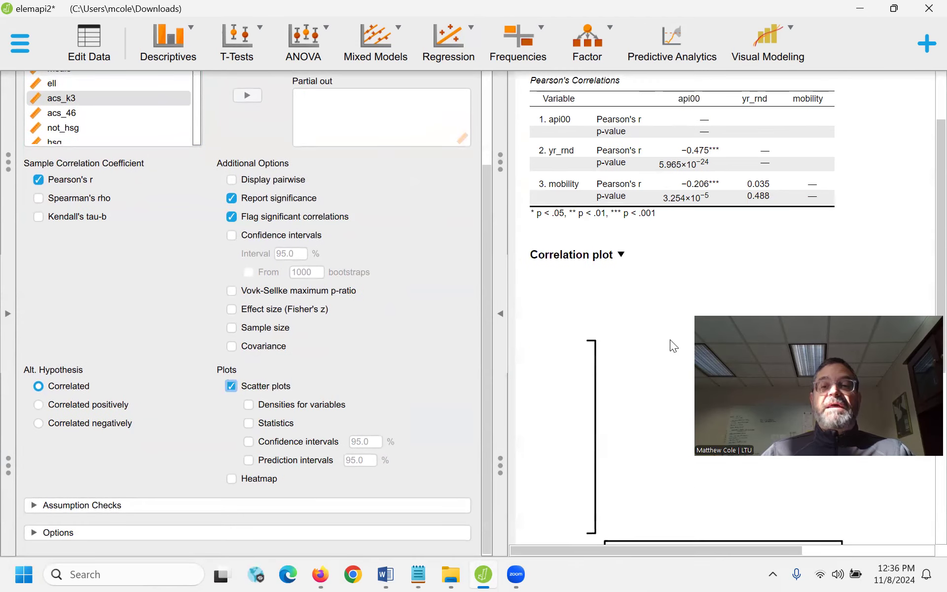
scroll(628, 325, down, 1)
click(248, 405)
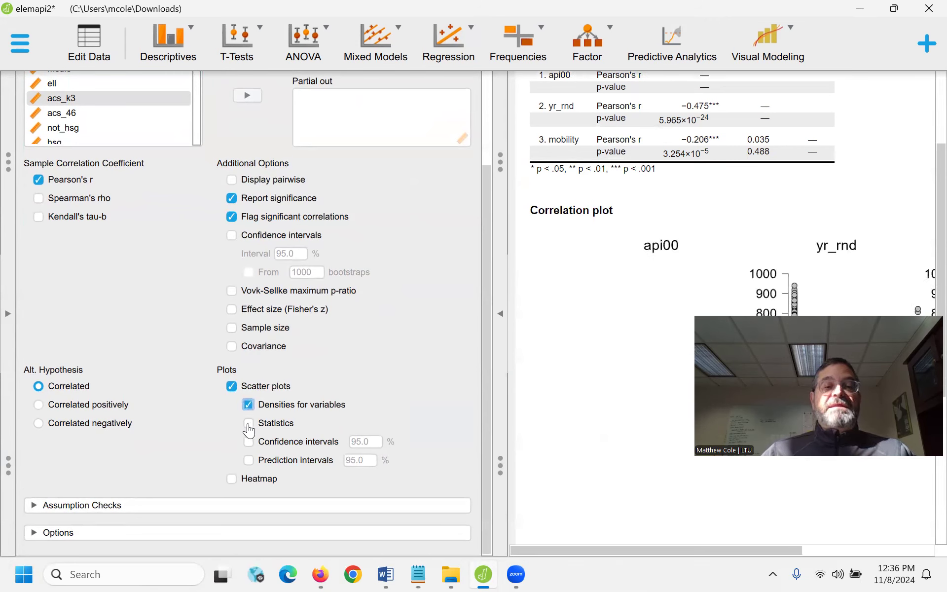
click(248, 423)
click(249, 442)
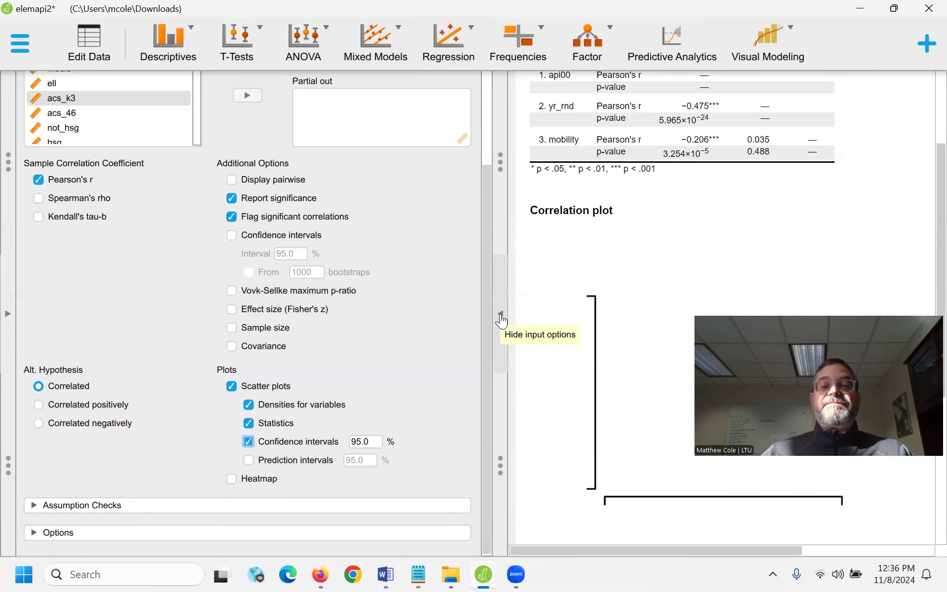
Step: Hide the analysis input options and view the Pearson's correlations table and the correlation plot at full width
click(501, 315)
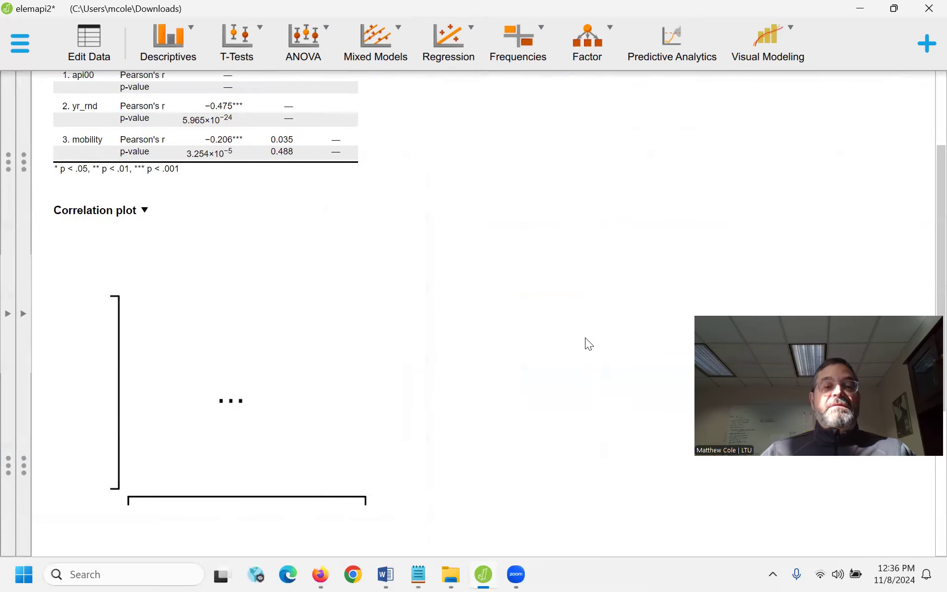
scroll(549, 327, down, 2)
scroll(547, 323, down, 3)
scroll(547, 324, up, 6)
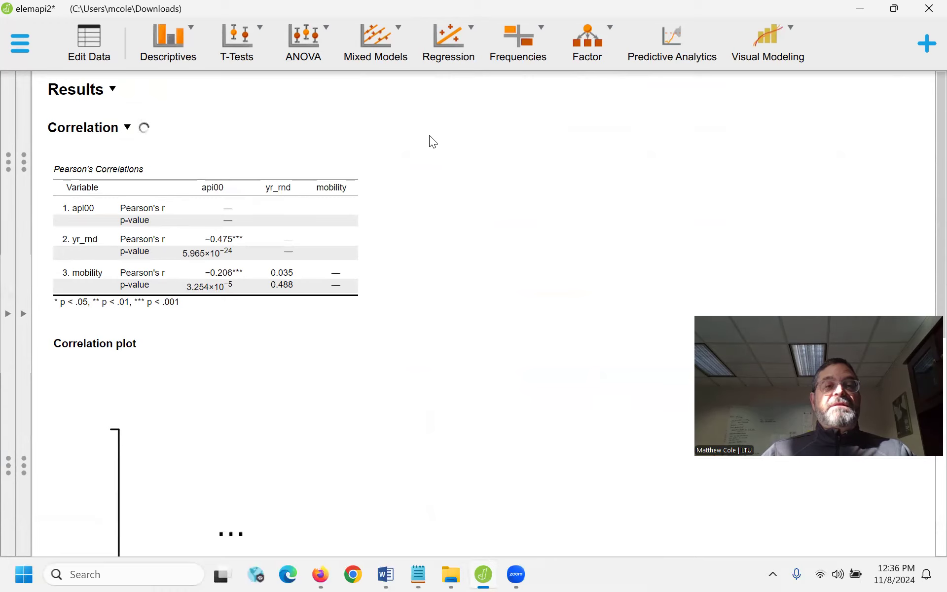
scroll(469, 200, down, 2)
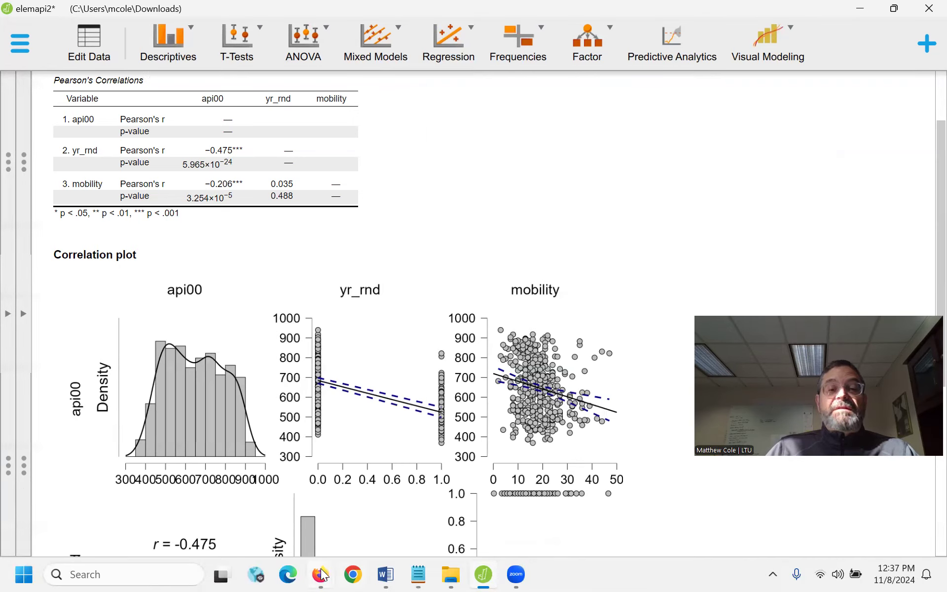
Step: Review the variable descriptions in the Start Here (Lecture) Google Docs document again, and return to the JASP results
mouse_move(323, 575)
click(442, 514)
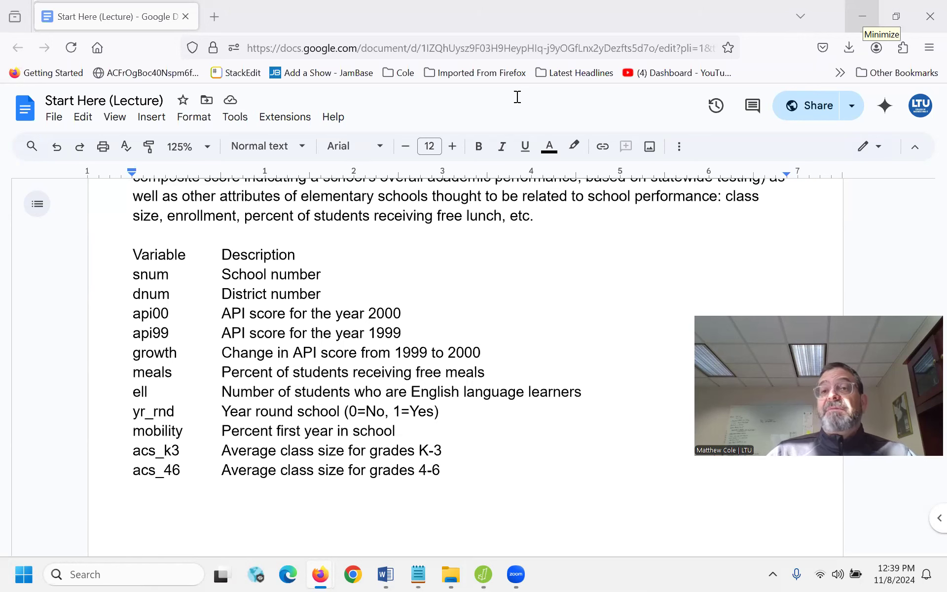
click(862, 17)
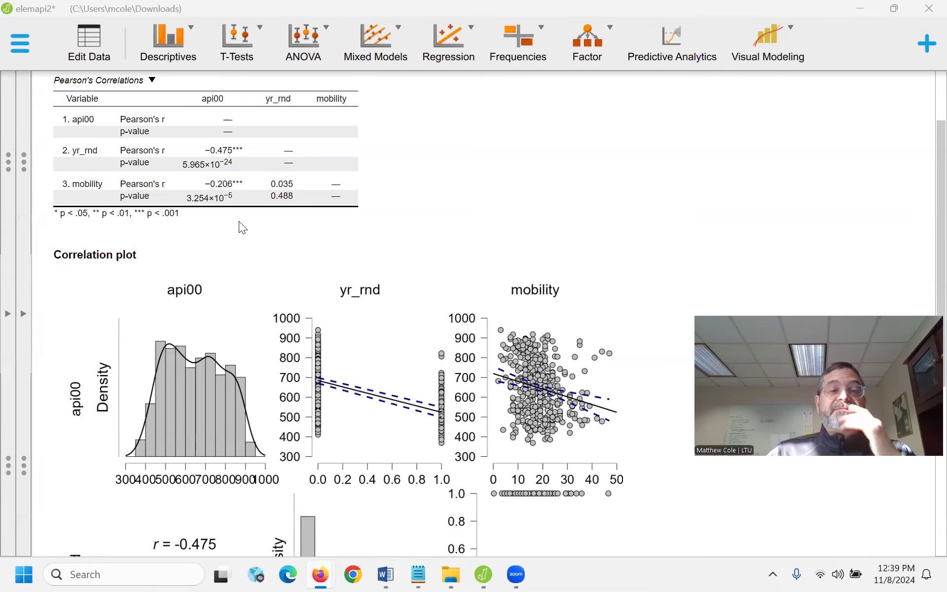
Step: Examine the correlation plot matrix for api00, yr_rnd and mobility, comparing the densities, scatter plots and r values
scroll(239, 237, down, 1)
scroll(164, 246, down, 1)
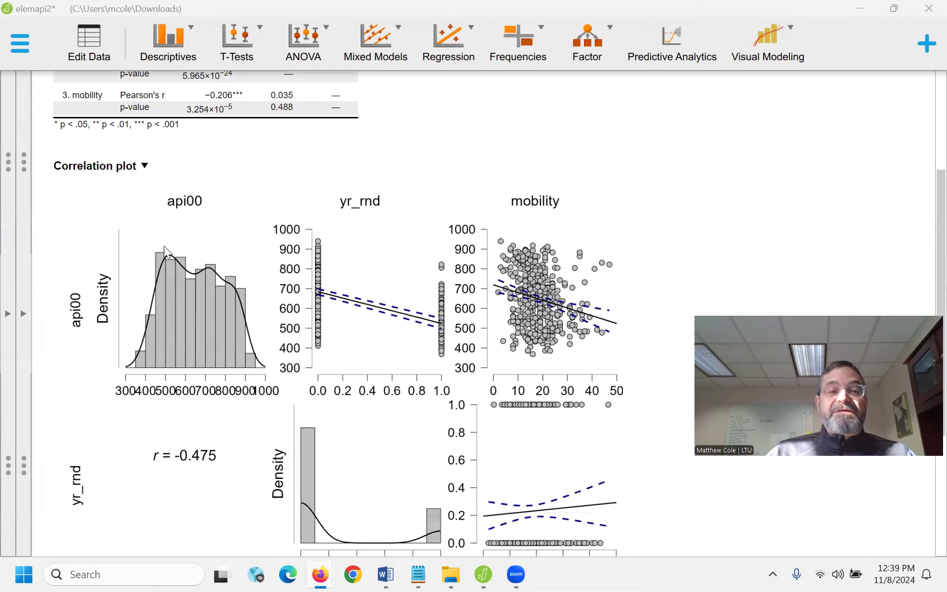
scroll(173, 261, down, 1)
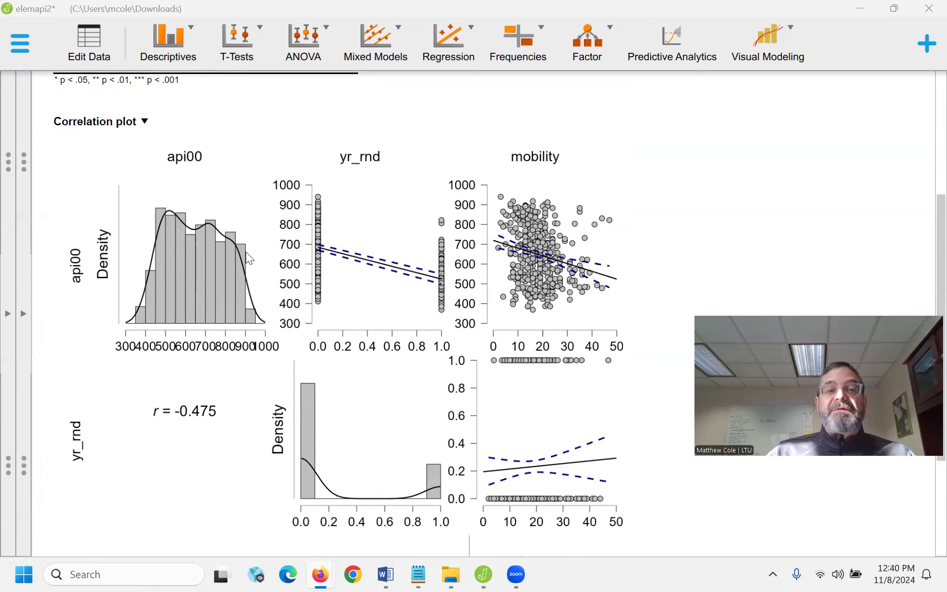
scroll(194, 190, down, 1)
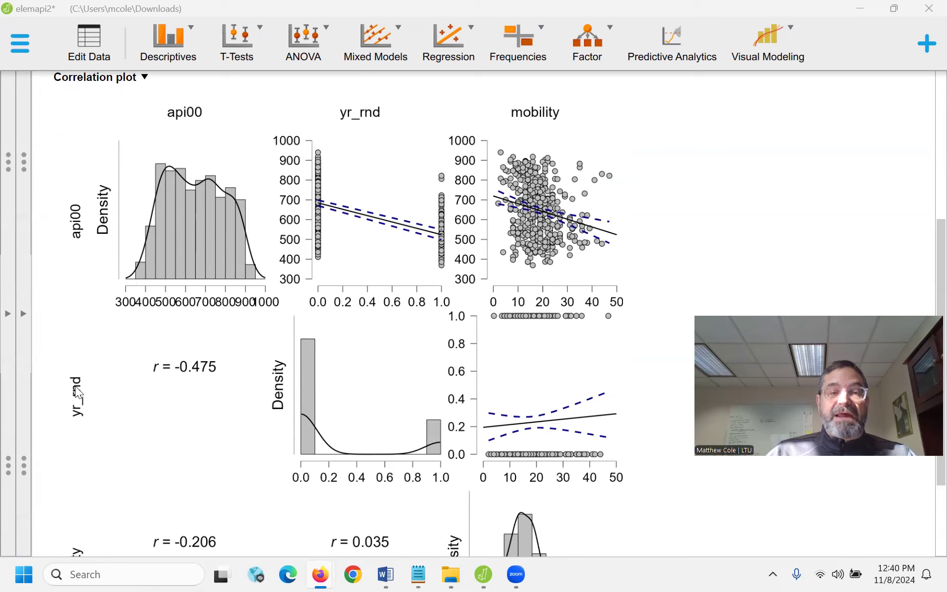
scroll(200, 377, down, 1)
scroll(200, 377, up, 1)
scroll(187, 227, down, 2)
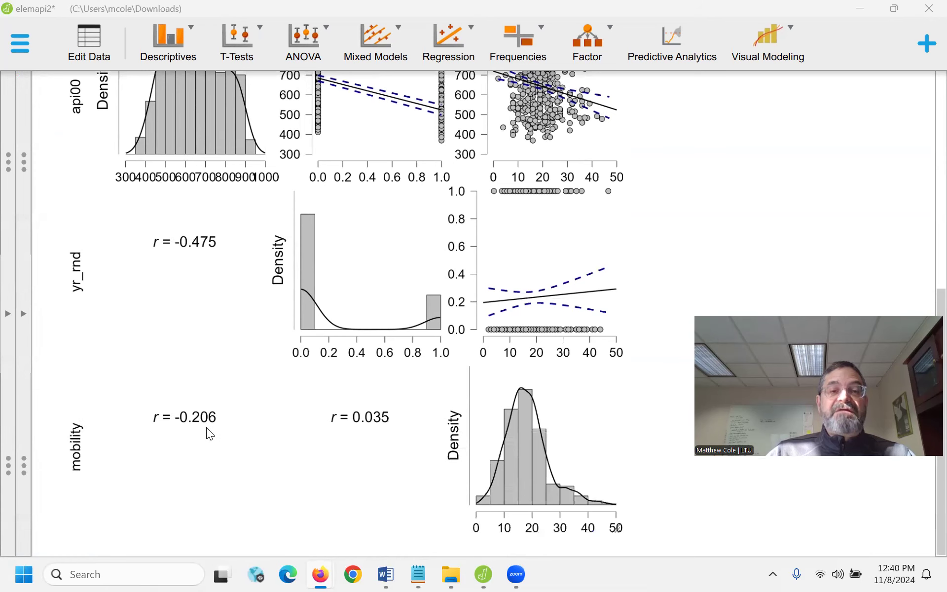
scroll(212, 427, up, 2)
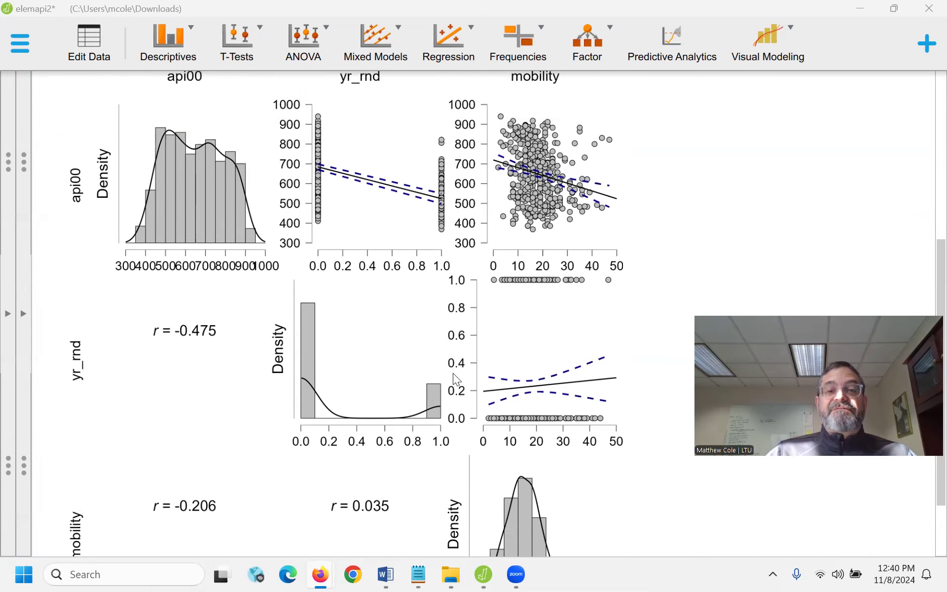
scroll(456, 370, up, 1)
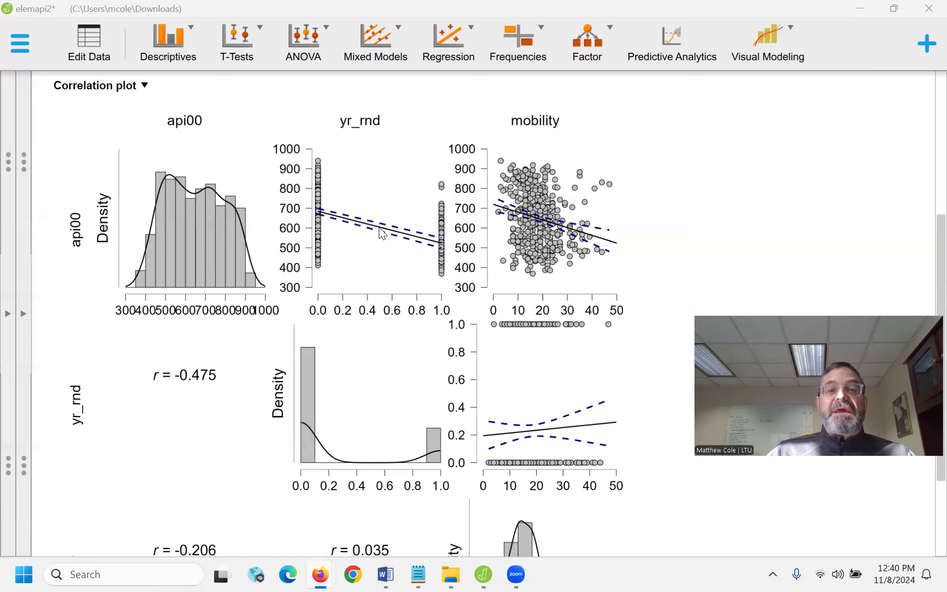
scroll(577, 254, down, 1)
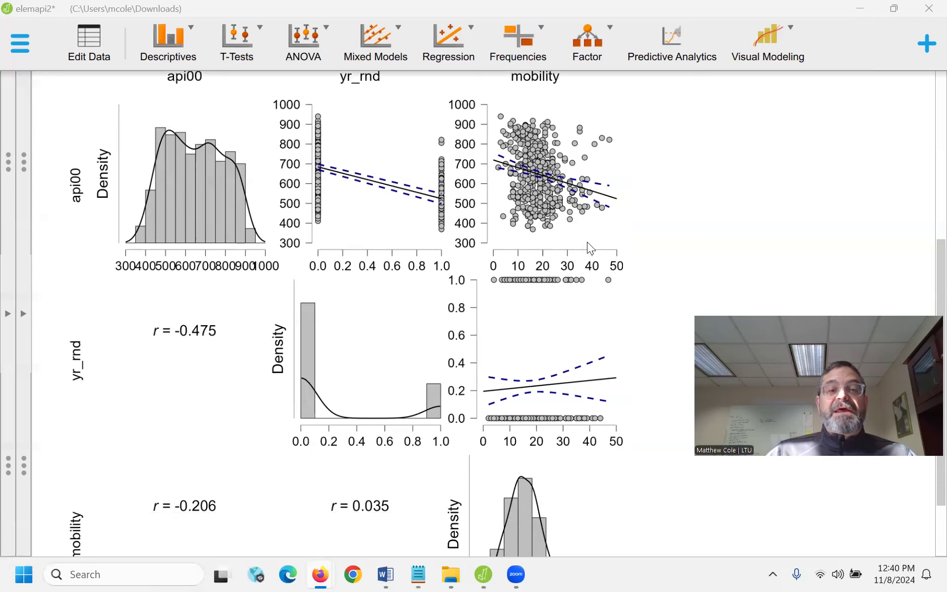
scroll(591, 247, up, 1)
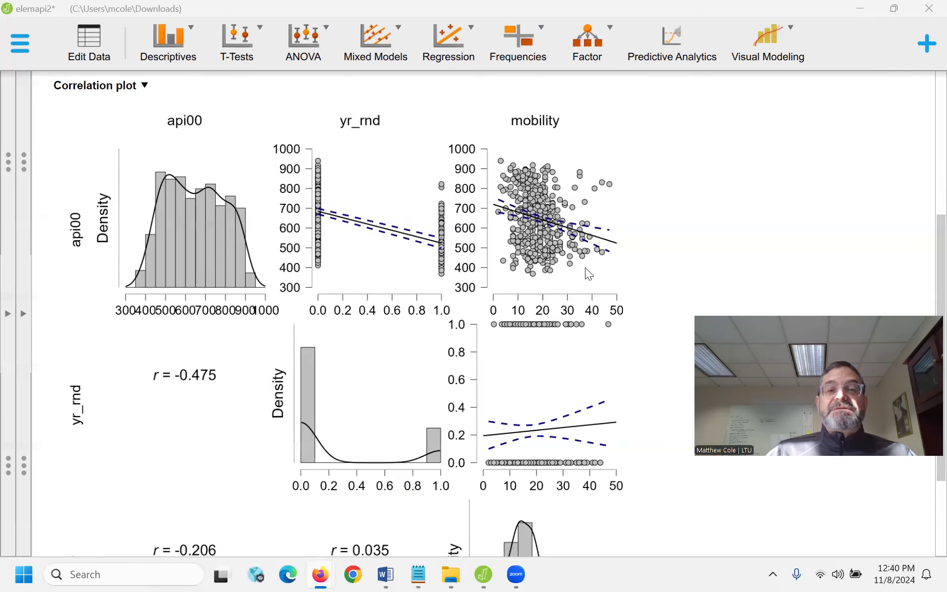
scroll(588, 276, down, 1)
scroll(588, 277, down, 2)
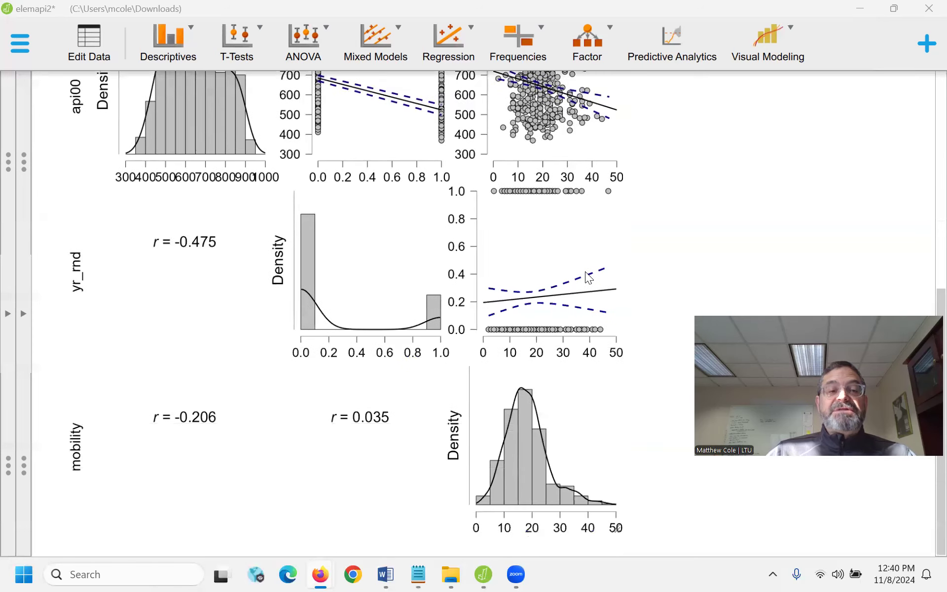
scroll(588, 277, up, 3)
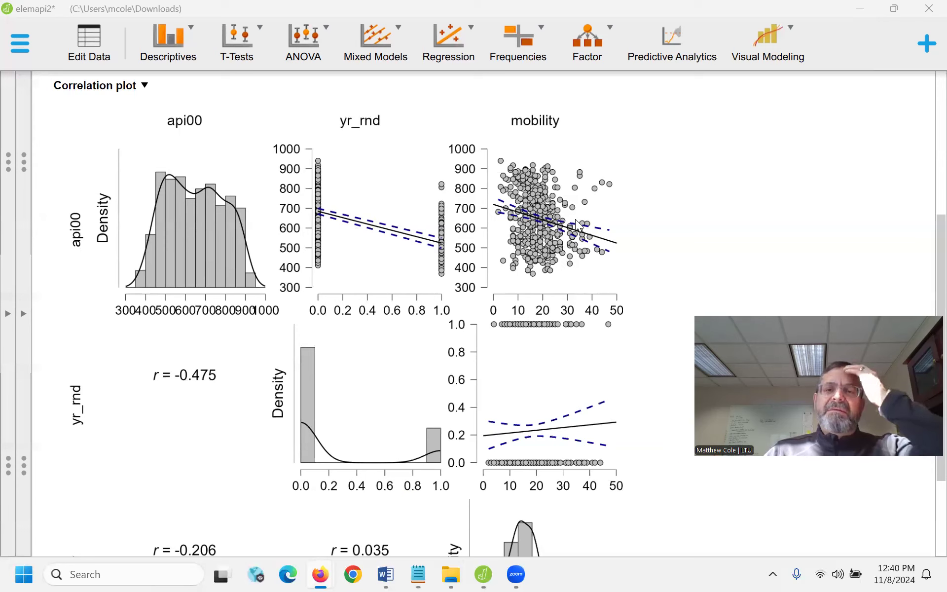
Step: Examine the api00 by mobility scatter plot and the mobility correlations in the correlation plot matrix
scroll(567, 236, up, 1)
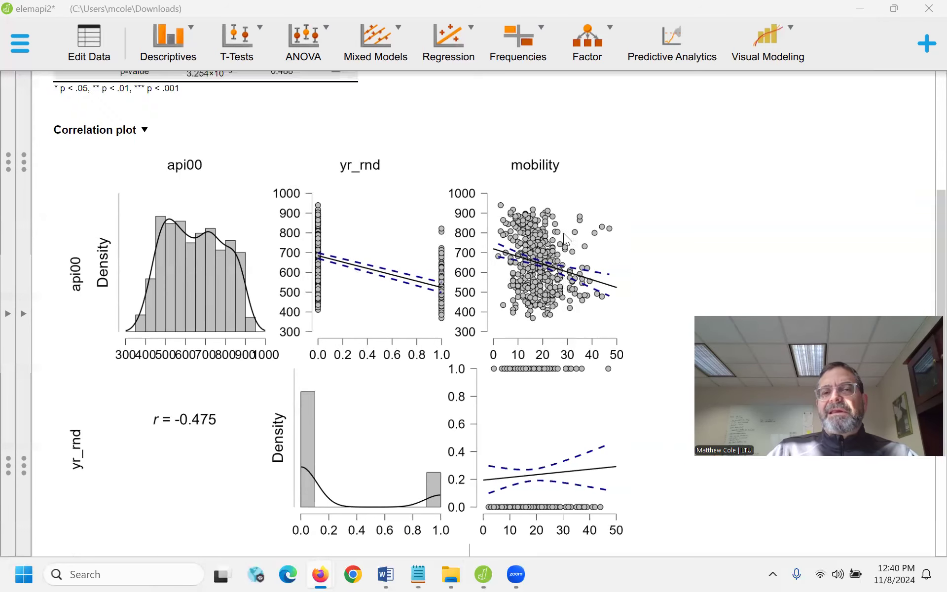
scroll(564, 237, down, 3)
scroll(566, 252, up, 1)
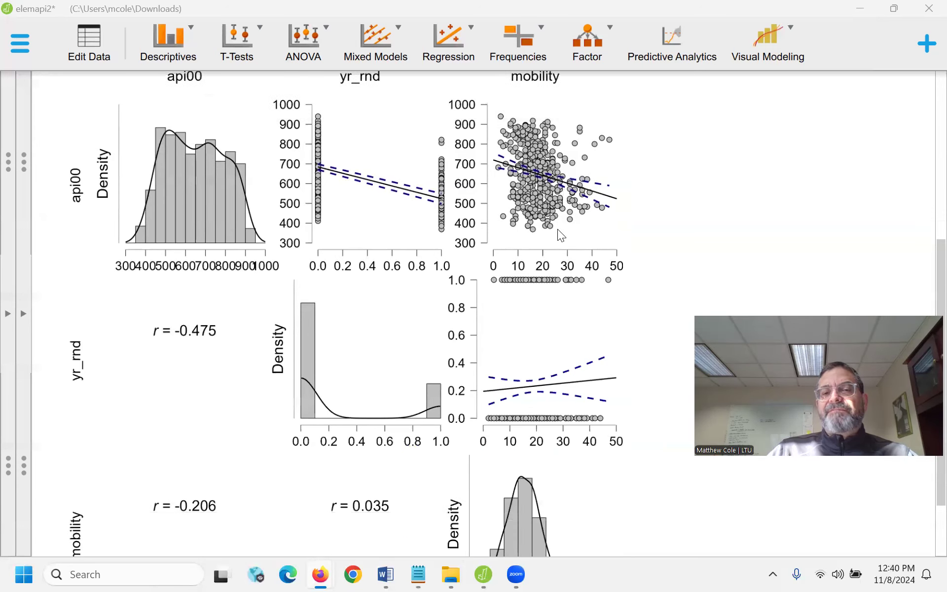
scroll(559, 229, down, 2)
scroll(559, 231, up, 2)
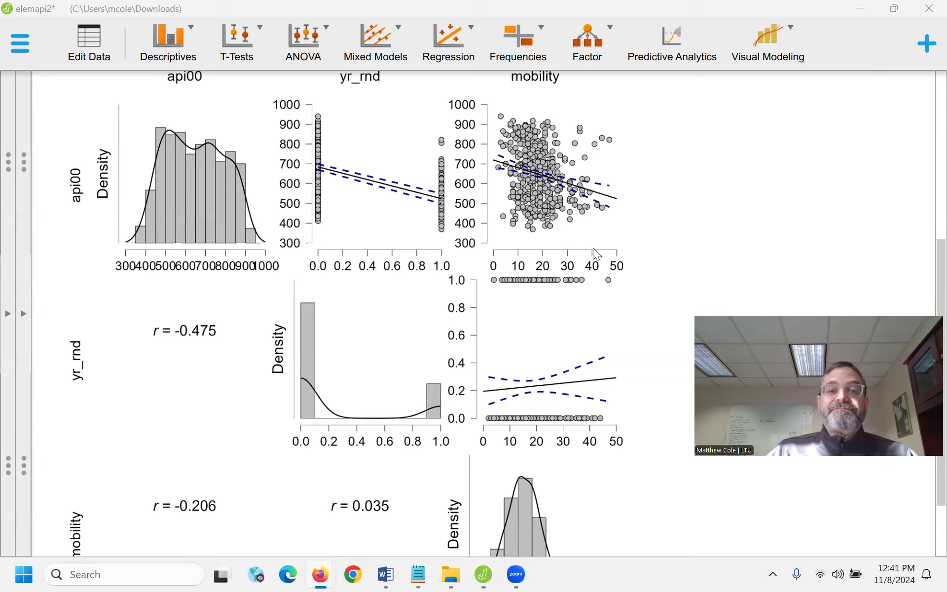
scroll(586, 317, down, 1)
scroll(587, 317, up, 2)
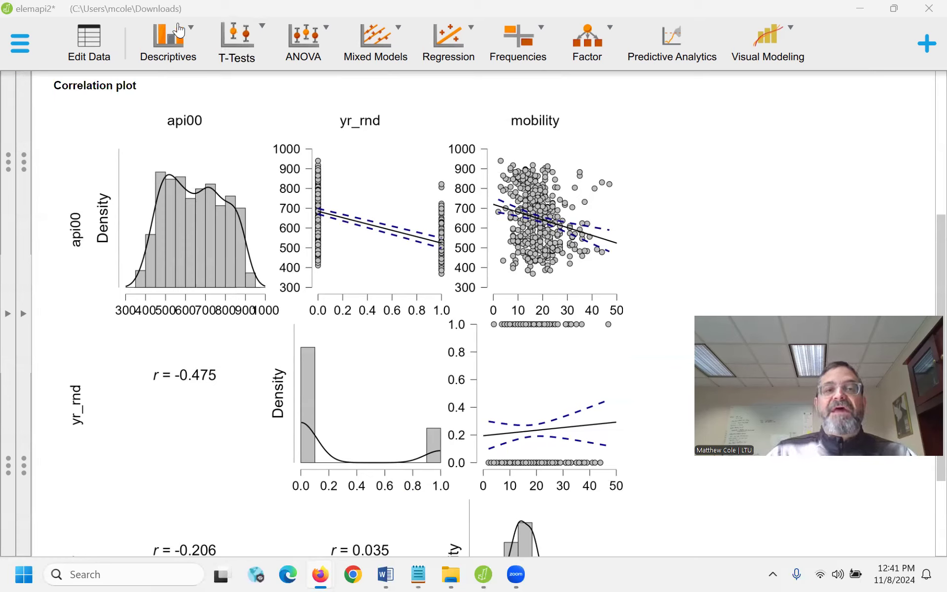
Step: Add a Flexplot analysis from the descriptives module with api00 as the dependent variable
click(191, 34)
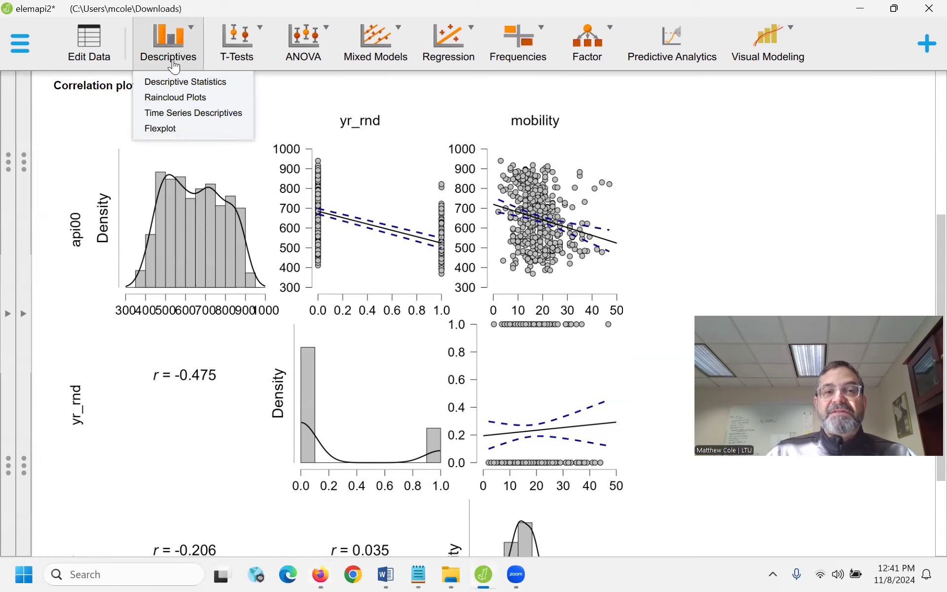
click(179, 34)
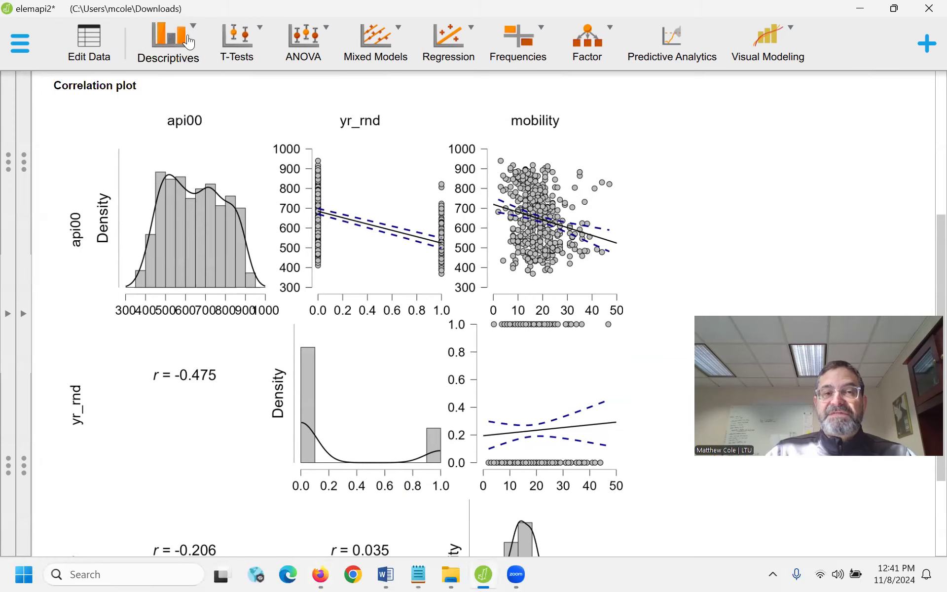
click(184, 33)
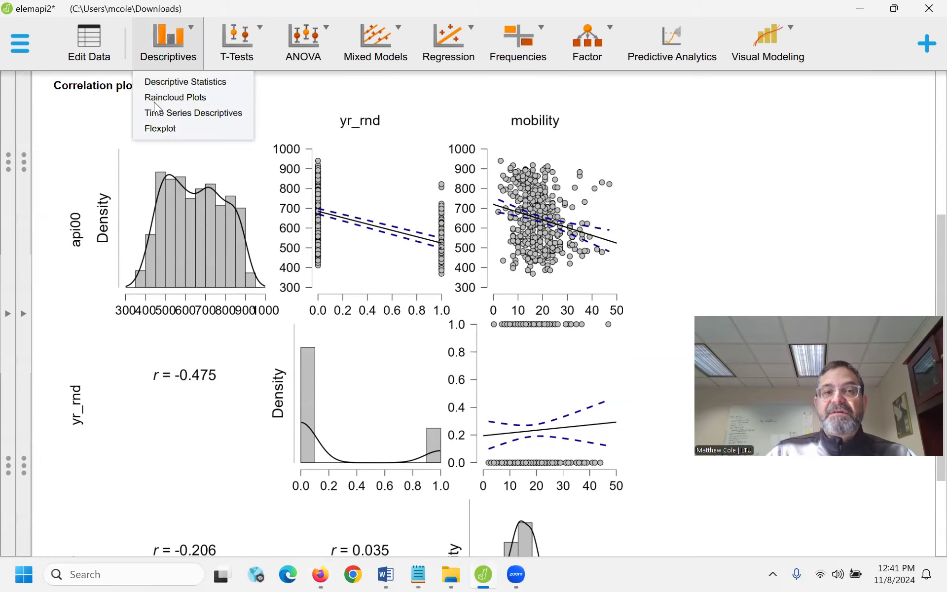
click(160, 129)
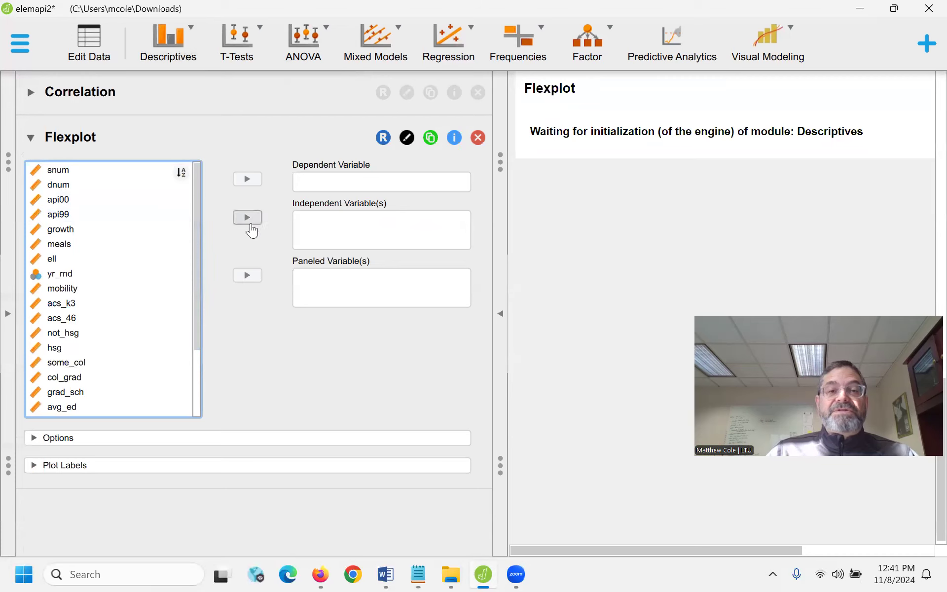
click(94, 199)
click(247, 179)
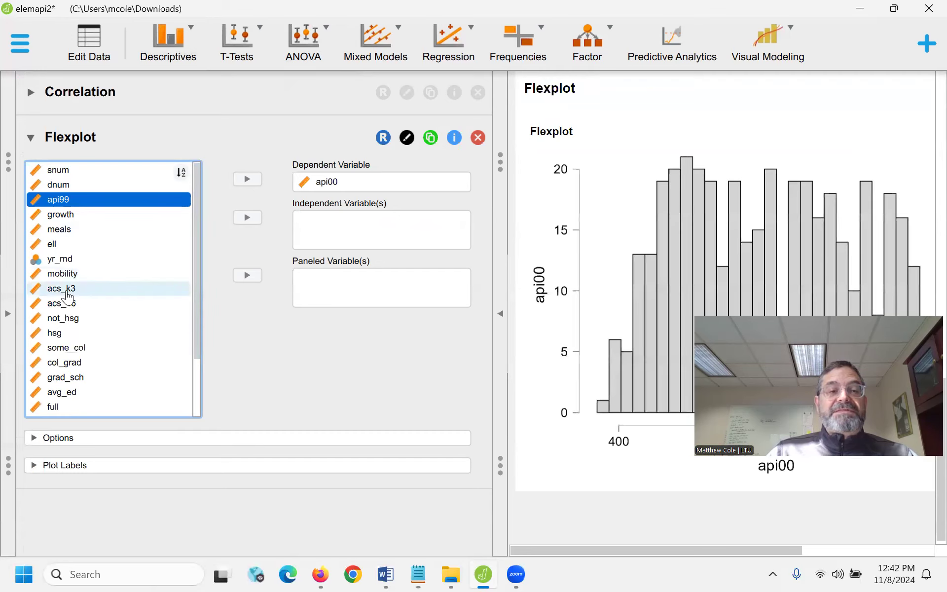
Step: Assign mobility as the independent variable of the Flexplot and view the resulting scatter plot
click(60, 274)
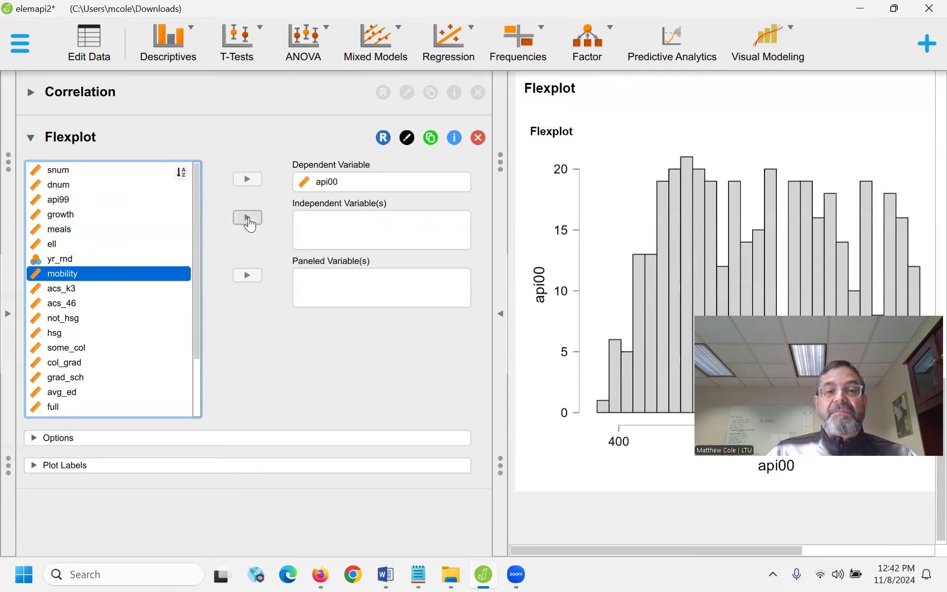
click(248, 219)
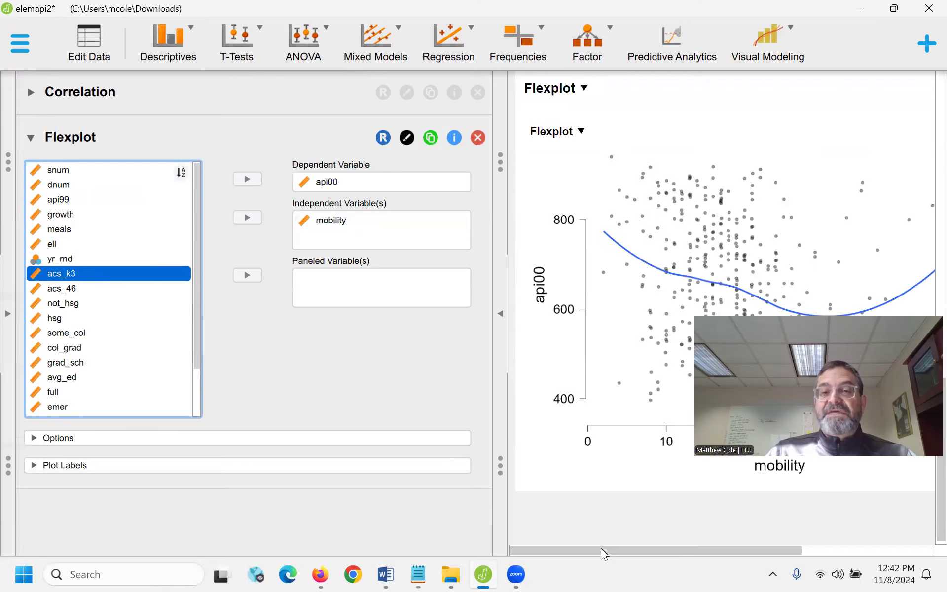
drag(601, 547, 610, 551)
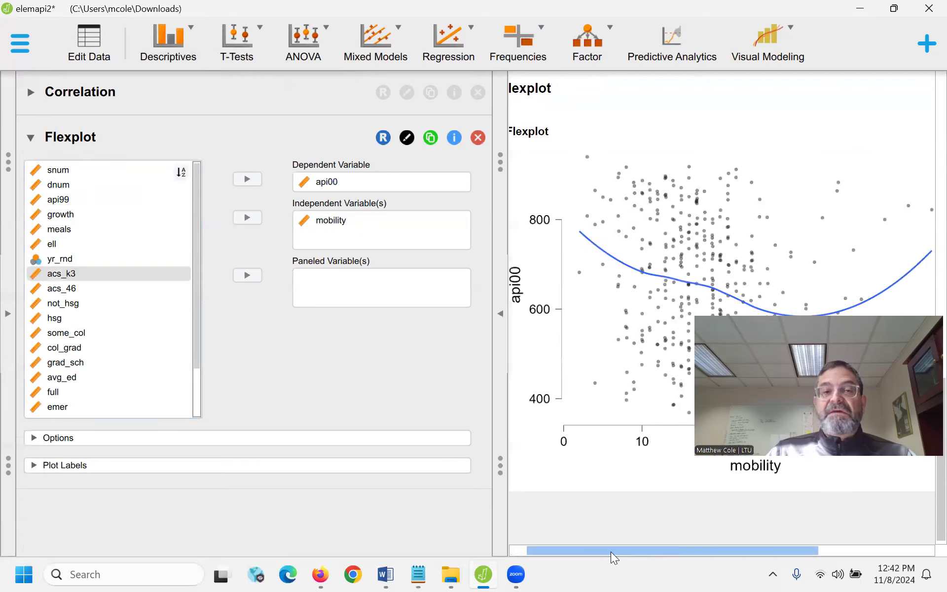
Step: Expand the Flexplot options and set the fitted line for scatterplots to Regression
click(33, 440)
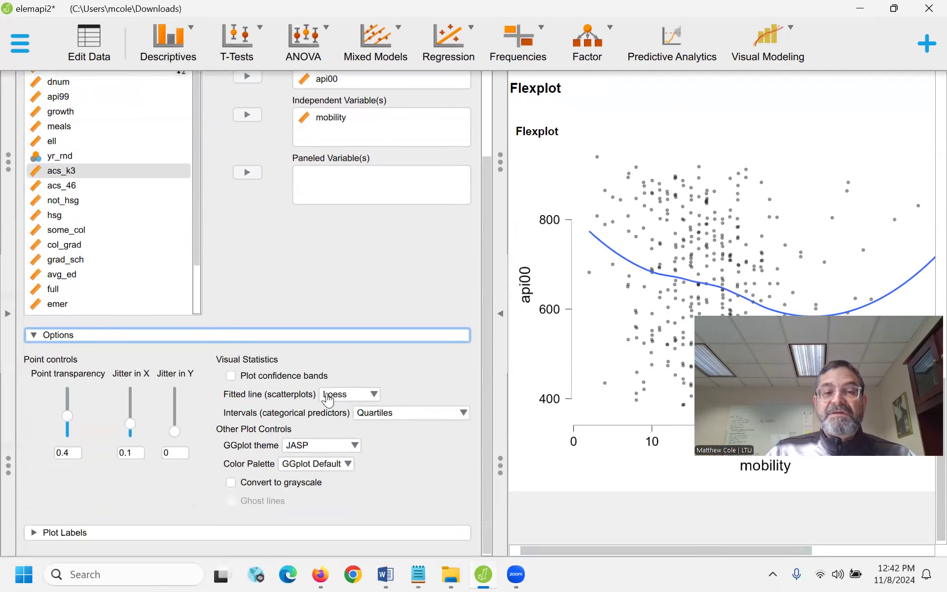
click(361, 400)
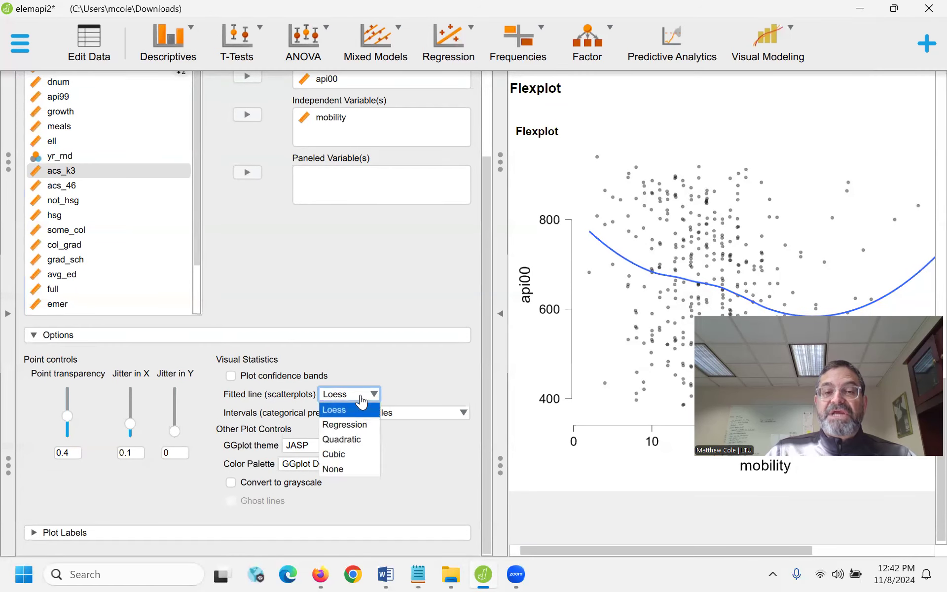
click(346, 426)
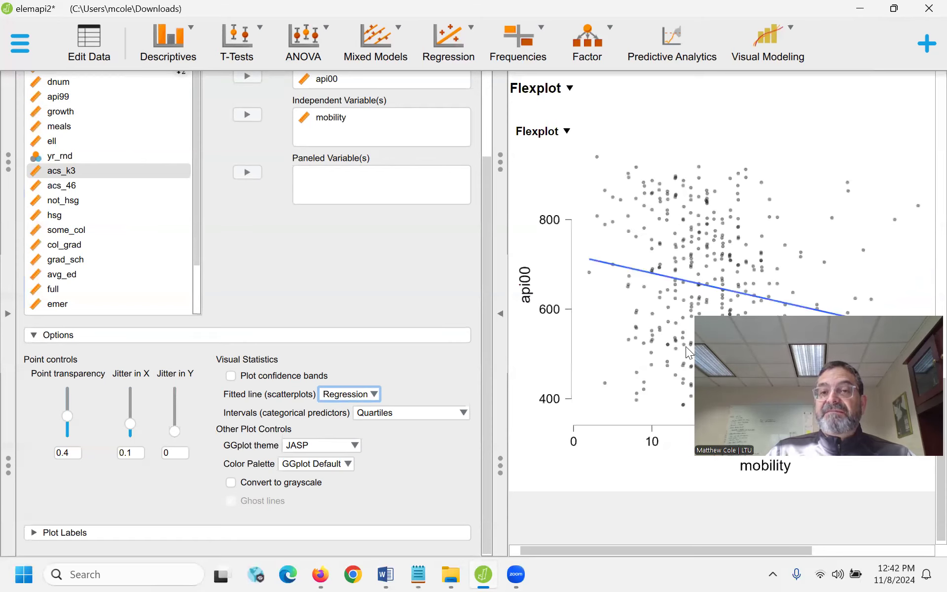
Step: Compare the api00 by mobility Flexplot regression line with the matching scatter plot in the correlation plot
scroll(685, 346, up, 10)
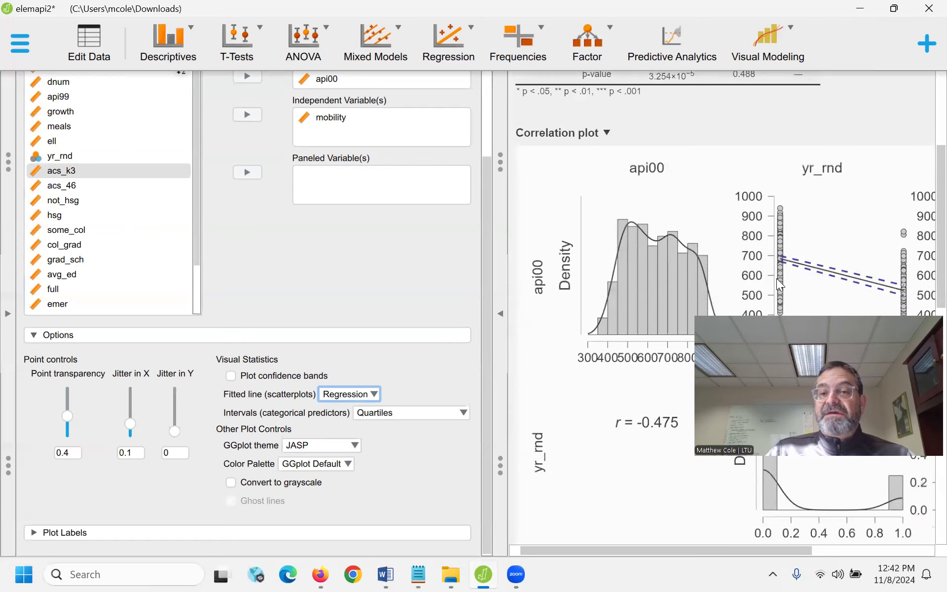
drag(653, 573, 857, 555)
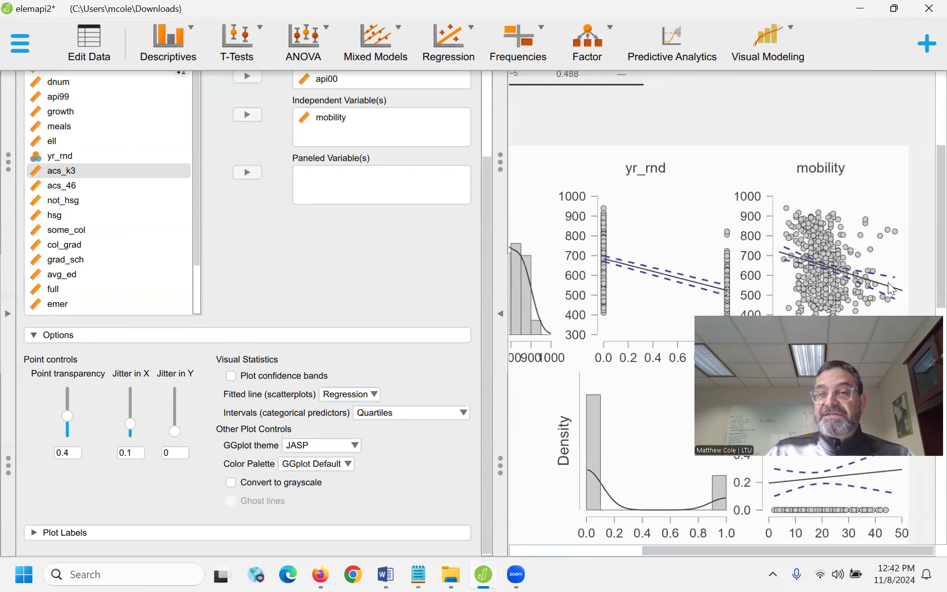
scroll(683, 391, down, 8)
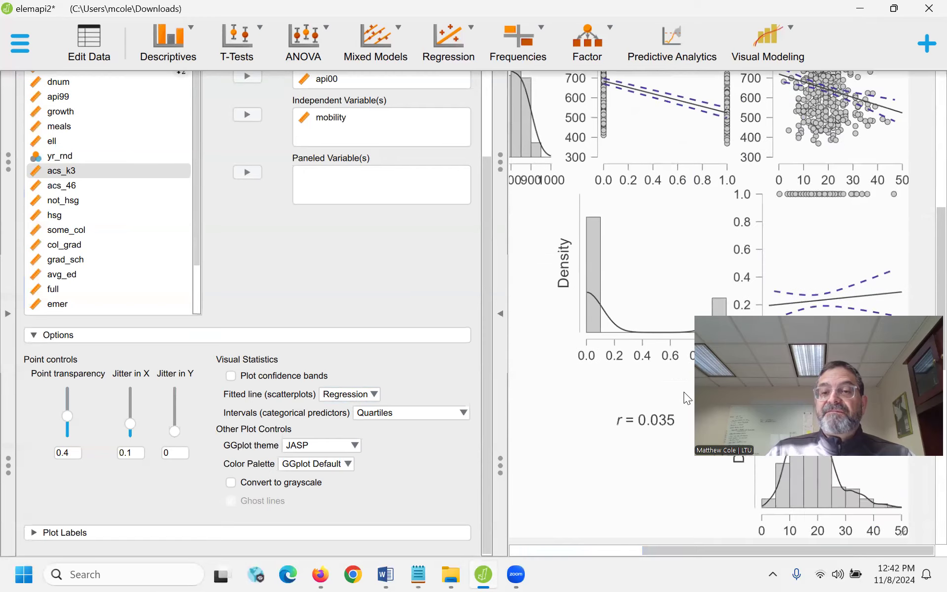
scroll(683, 392, up, 6)
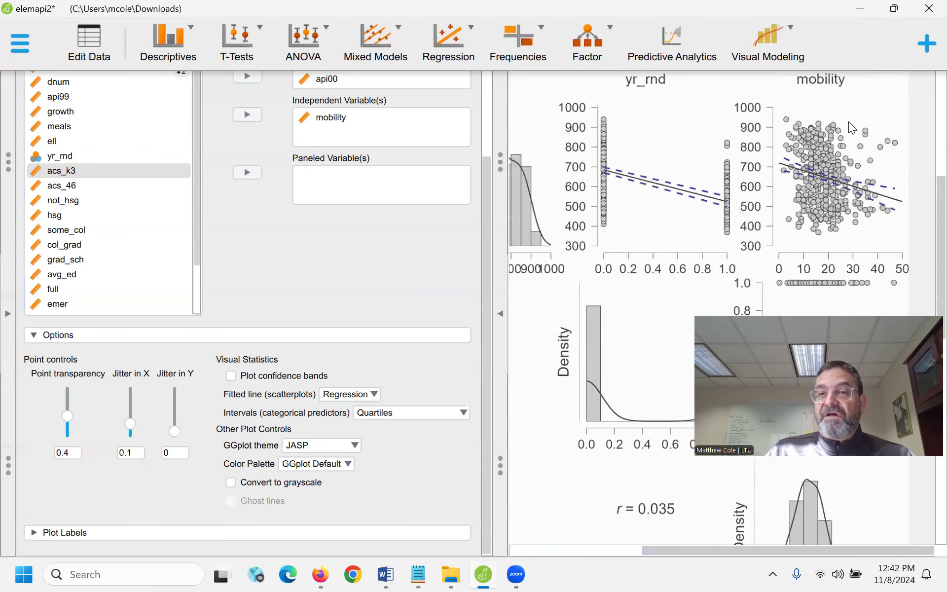
scroll(807, 137, down, 10)
scroll(901, 176, down, 1)
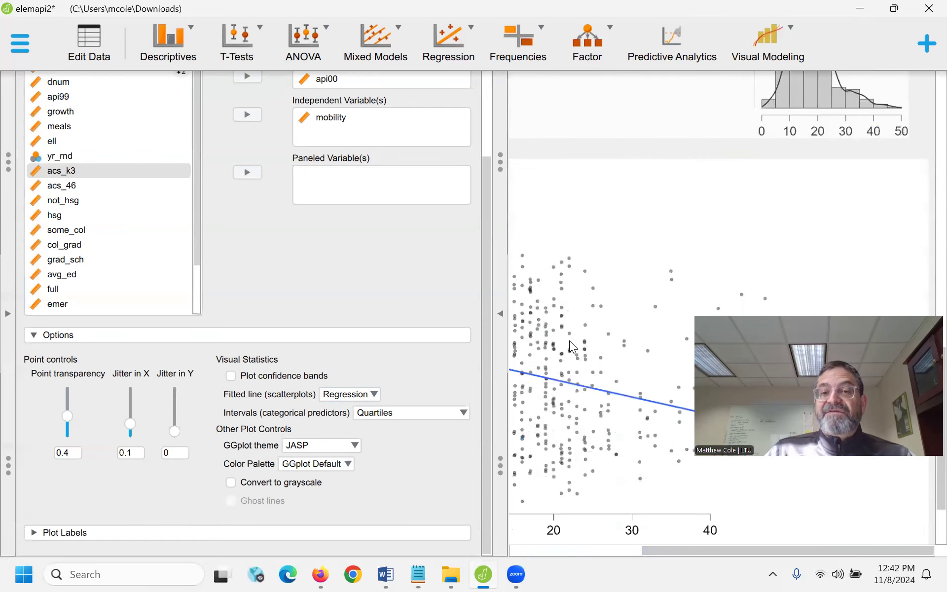
drag(673, 550, 599, 554)
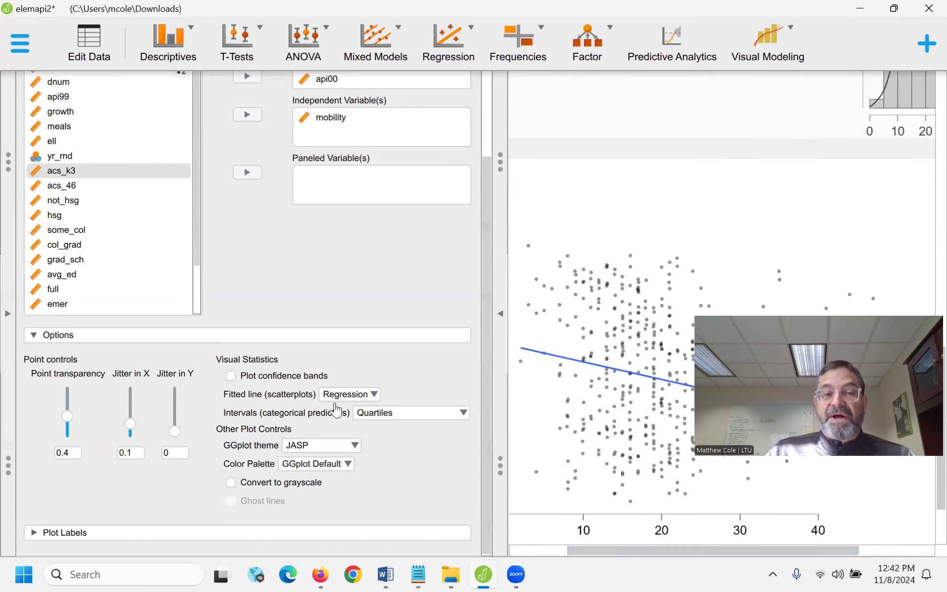
Step: Set the fitted line of the api00 by mobility Flexplot to Loess and view the whole curve
click(374, 396)
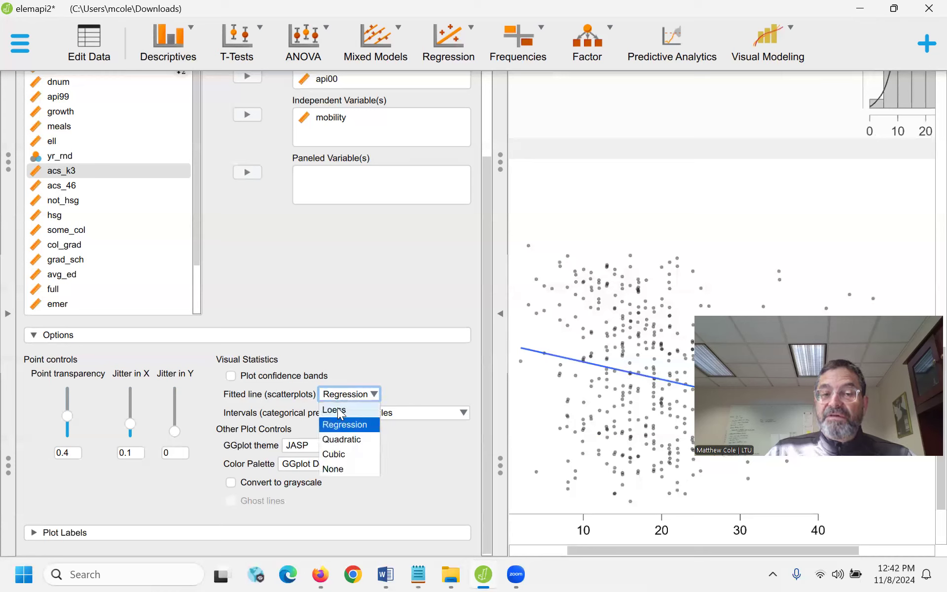
click(337, 409)
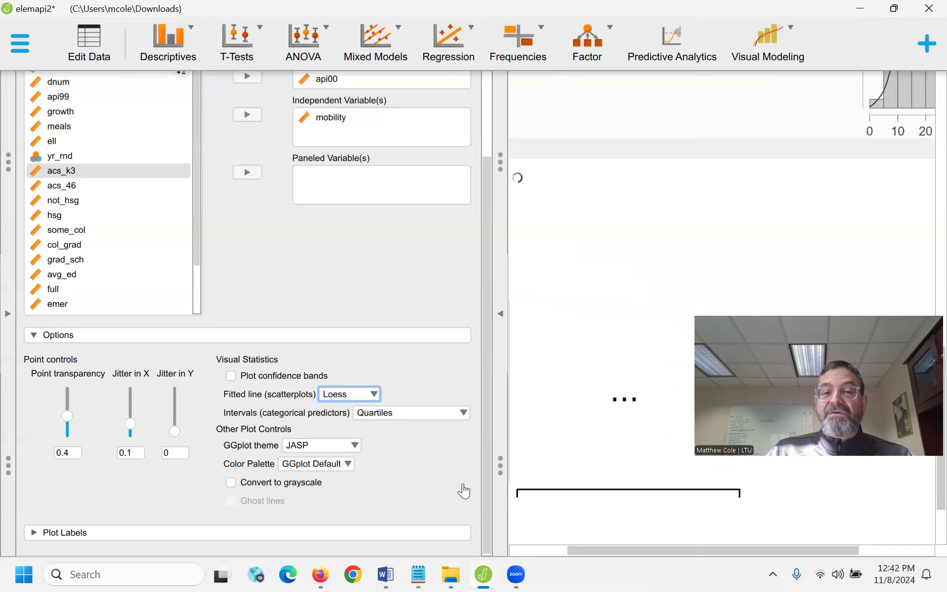
drag(611, 551, 554, 548)
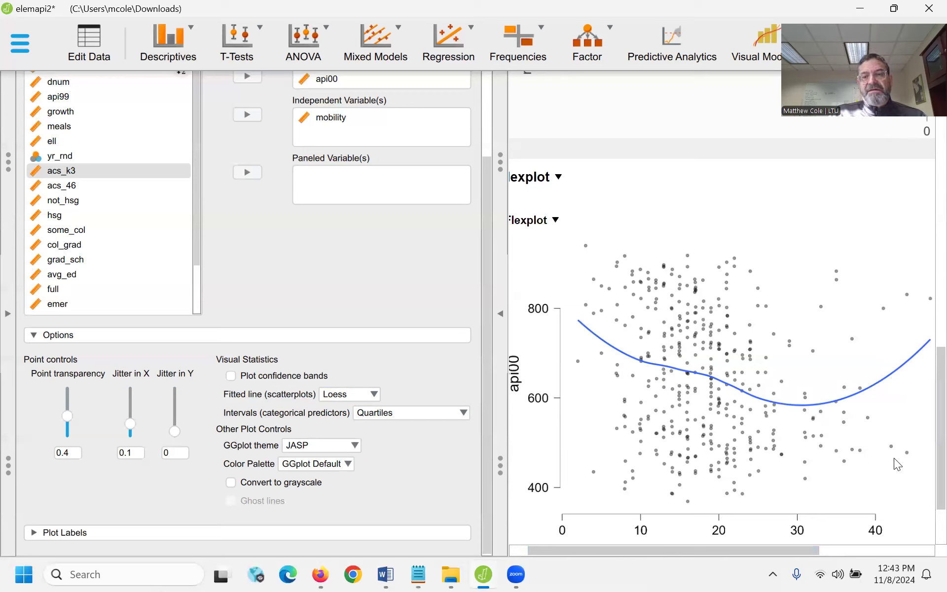
Step: Replace mobility with yr_rnd as the independent variable of the Flexplot
scroll(360, 289, up, 2)
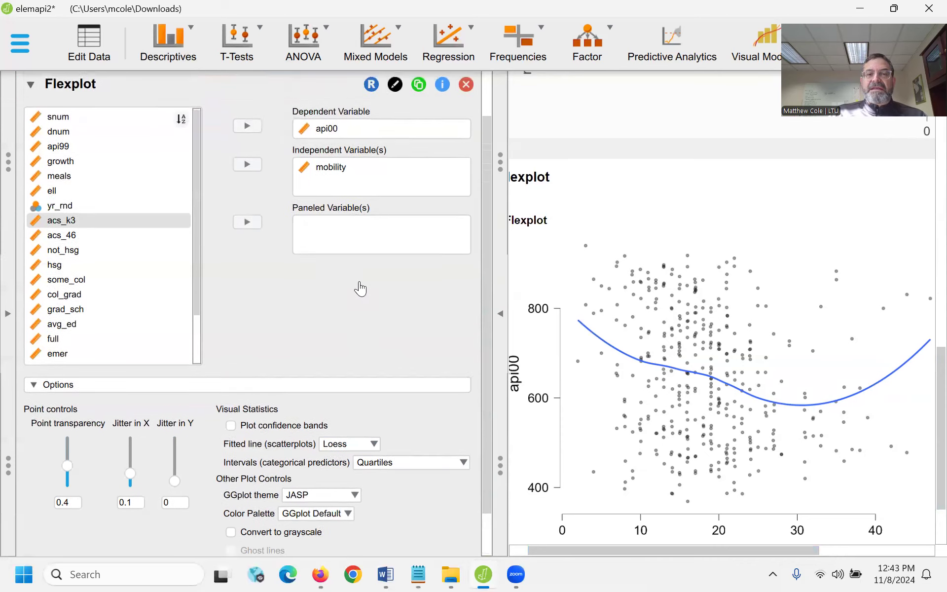
double_click(330, 177)
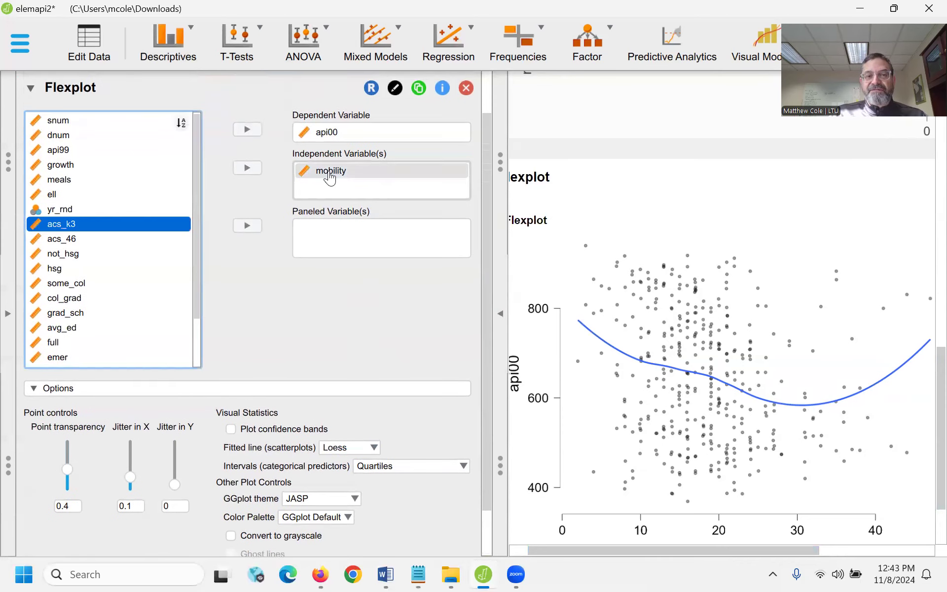
double_click(336, 180)
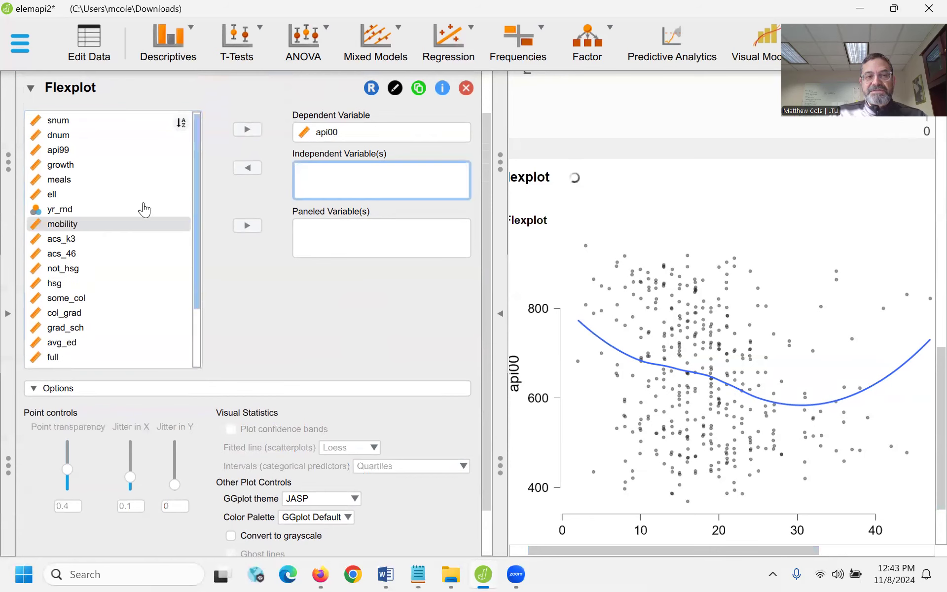
click(63, 210)
click(246, 168)
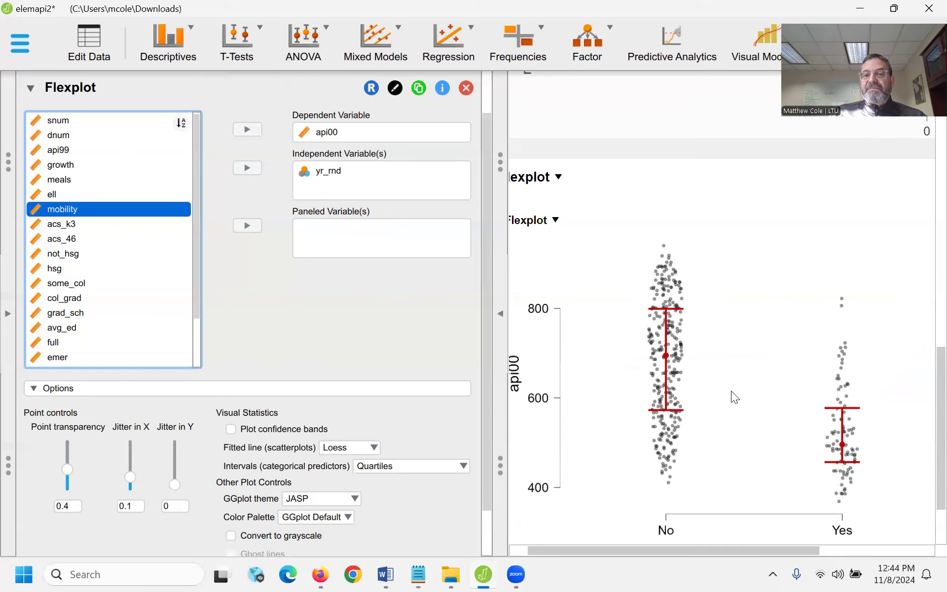
Step: Set the fitted line to Regression and compare the api00 by yr_rnd Flexplot with the correlation plot
click(375, 447)
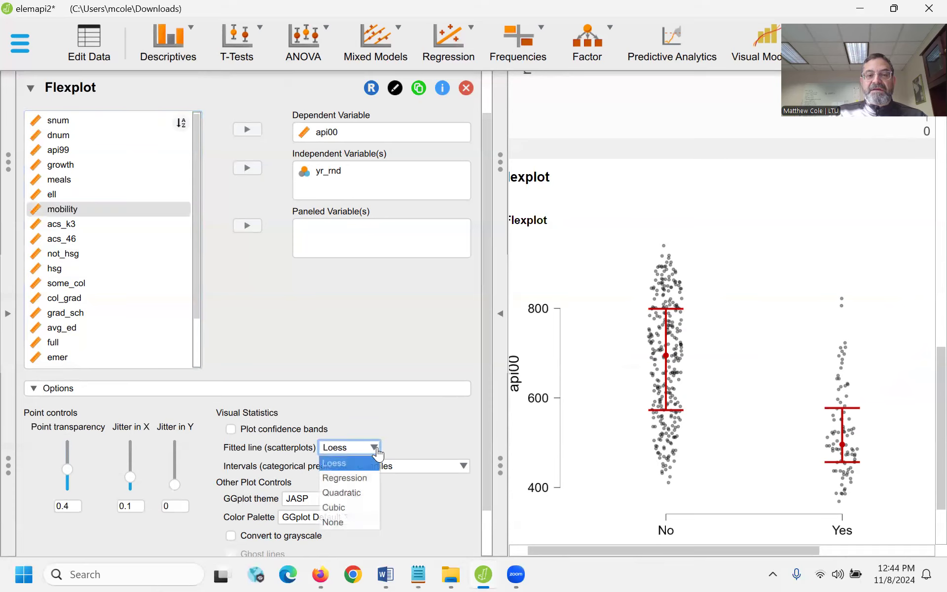
click(350, 478)
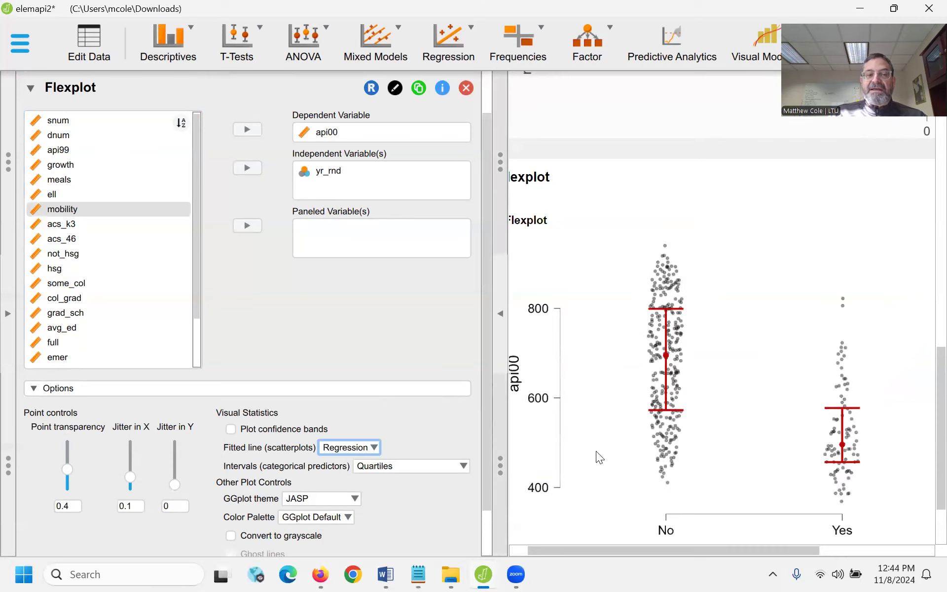
scroll(789, 456, up, 4)
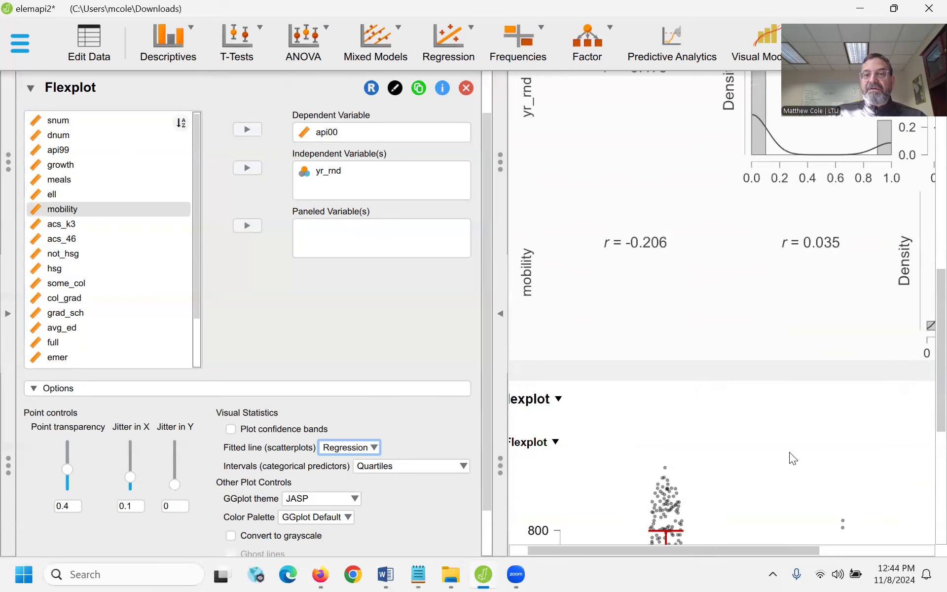
scroll(792, 458, up, 6)
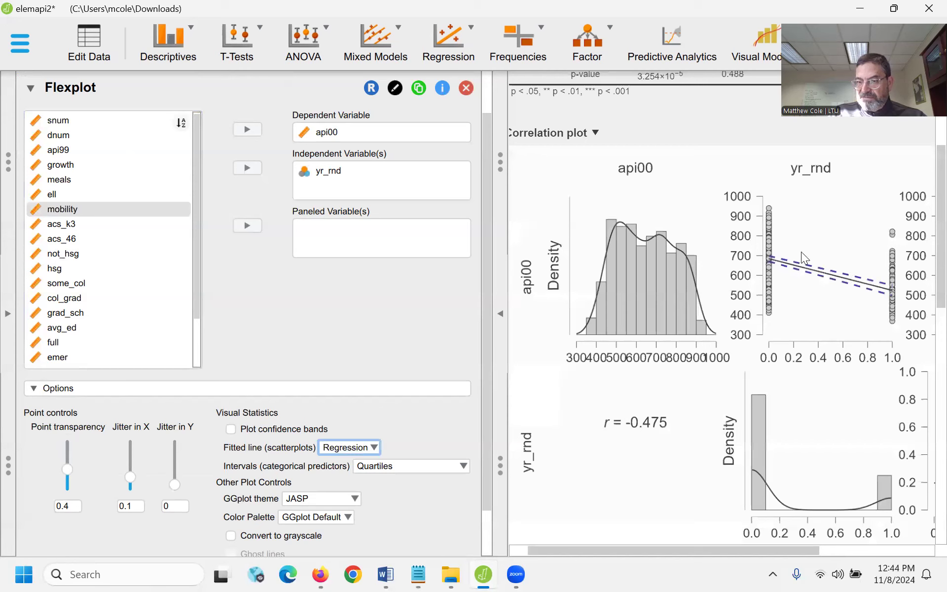
scroll(715, 422, down, 3)
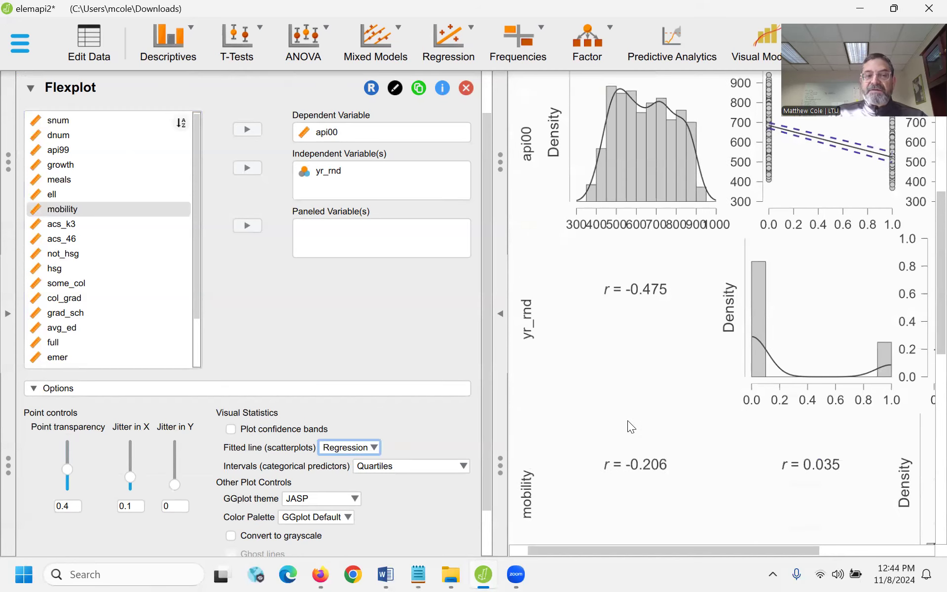
scroll(631, 427, down, 4)
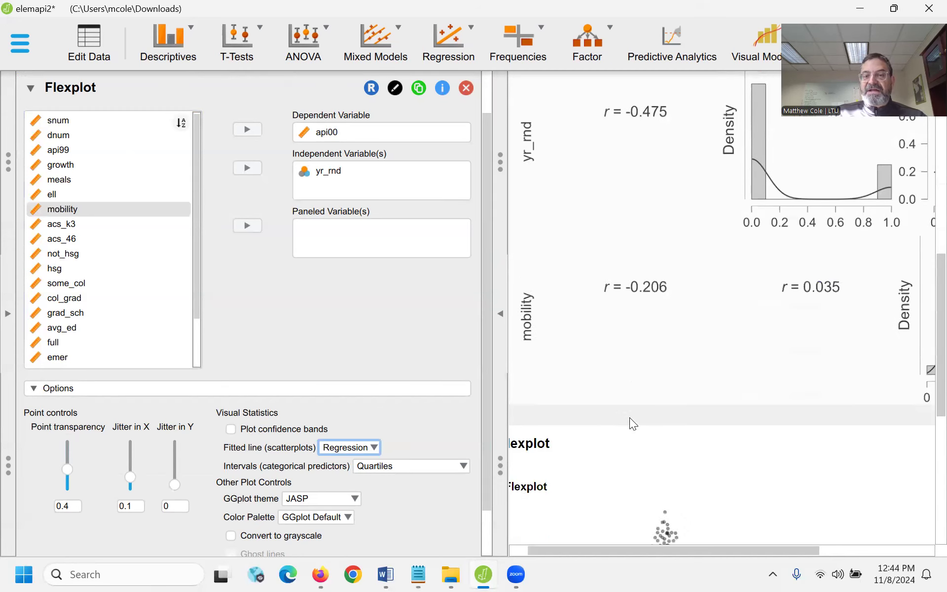
scroll(633, 423, down, 6)
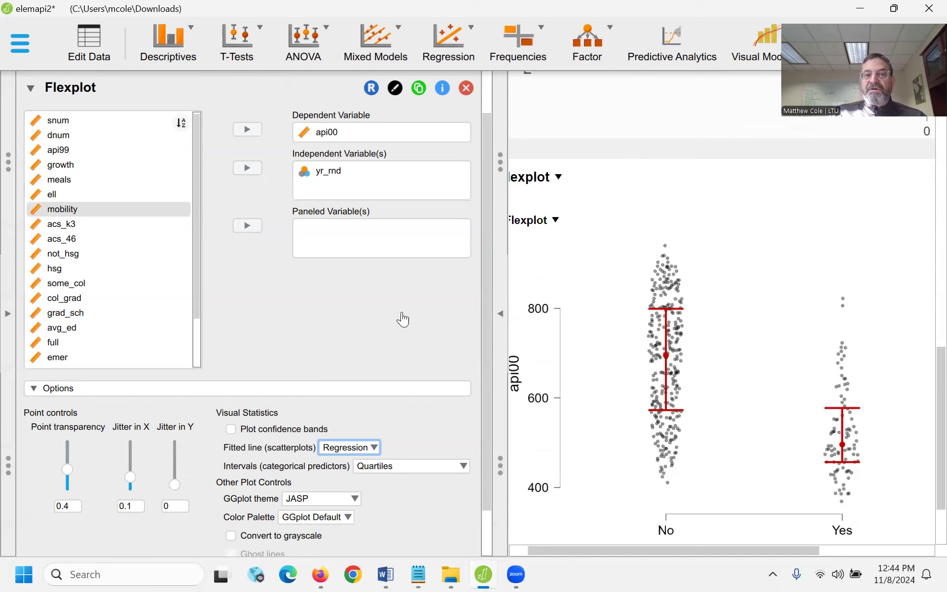
Step: Make yr_rnd the paneled variable of the Flexplot and mobility its independent variable
scroll(318, 271, up, 1)
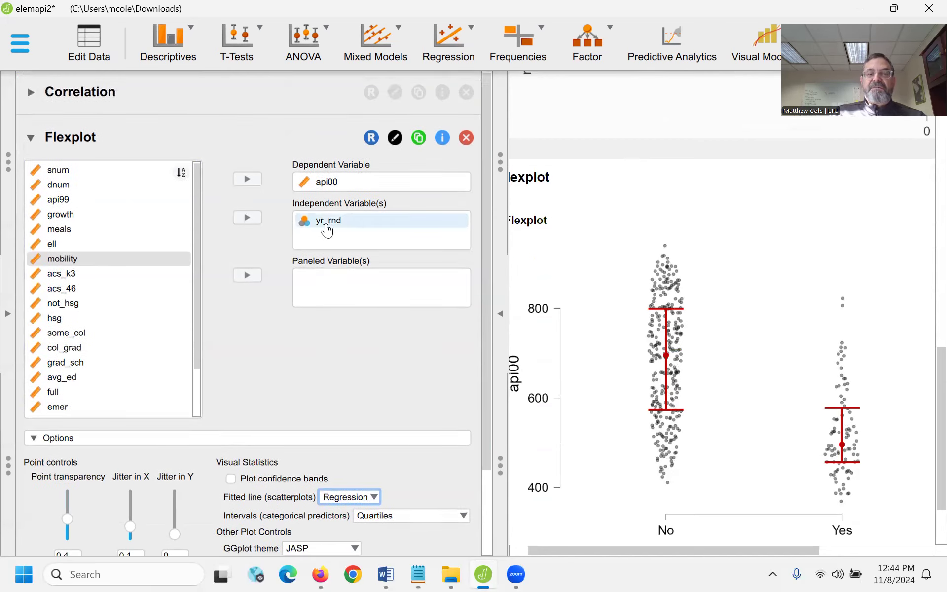
click(326, 222)
drag(326, 227, 323, 295)
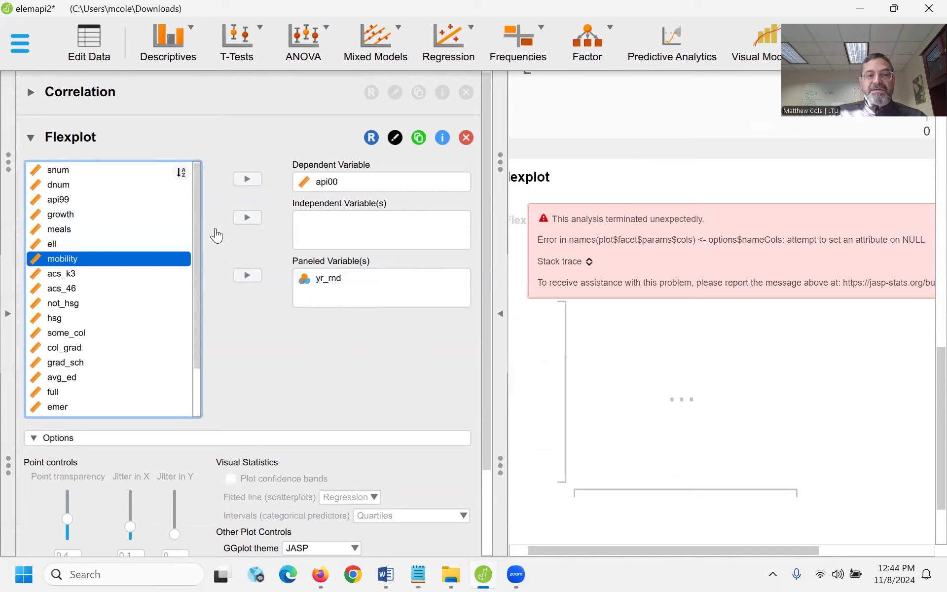
click(247, 217)
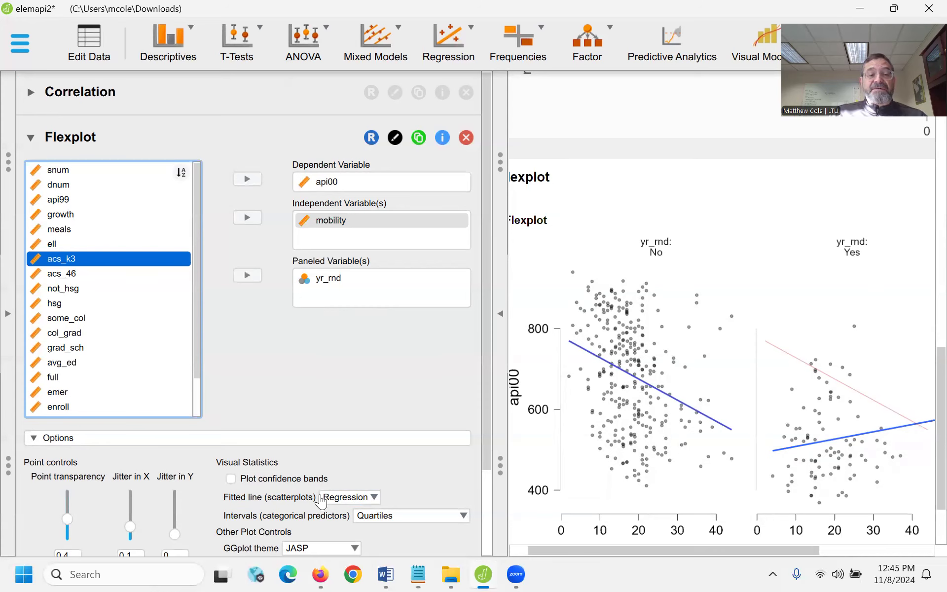
Step: Set the fitted line of the paneled Flexplot to Loess and compare the curves of both yr_rnd panels at full width
scroll(318, 501, down, 2)
click(374, 445)
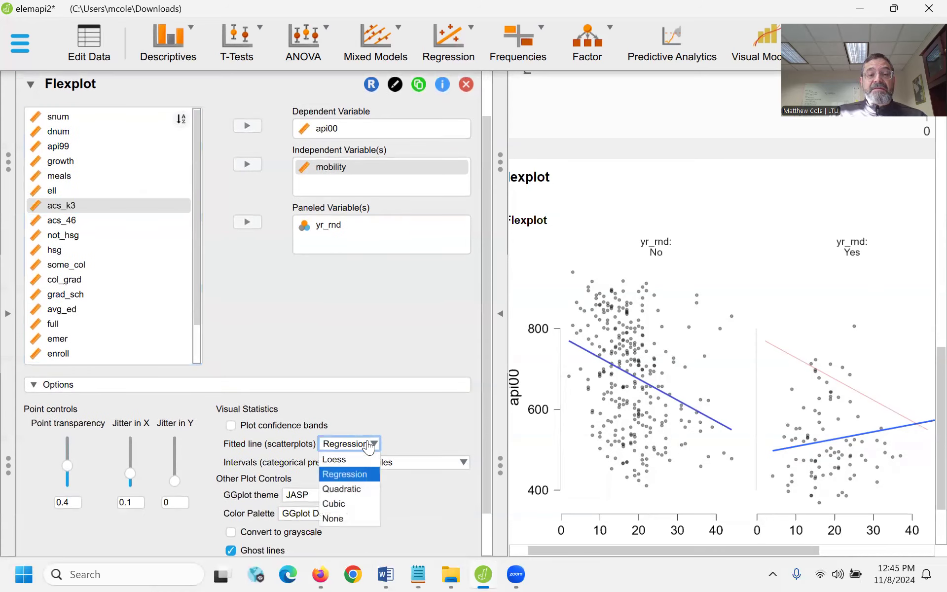
click(345, 461)
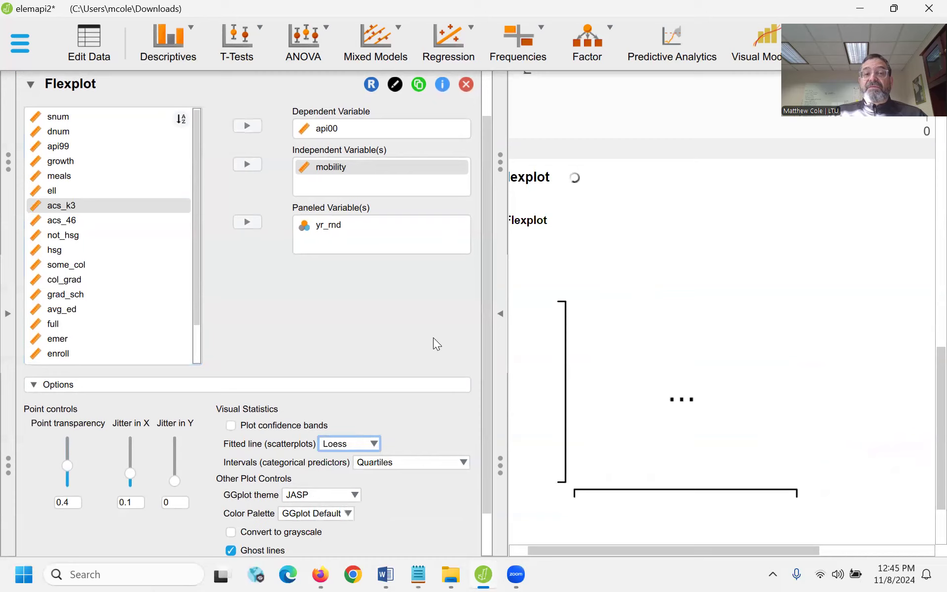
click(500, 314)
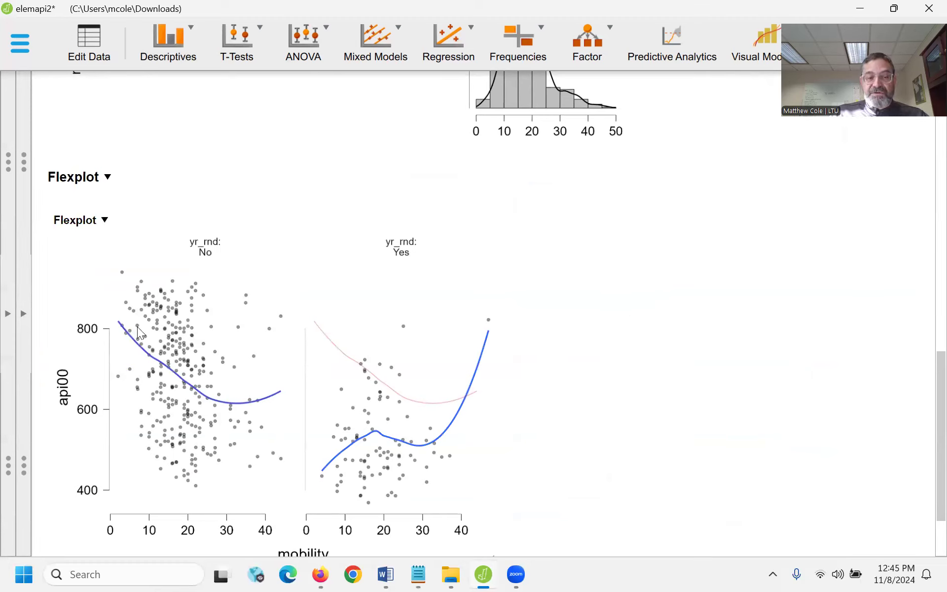
scroll(297, 428, down, 2)
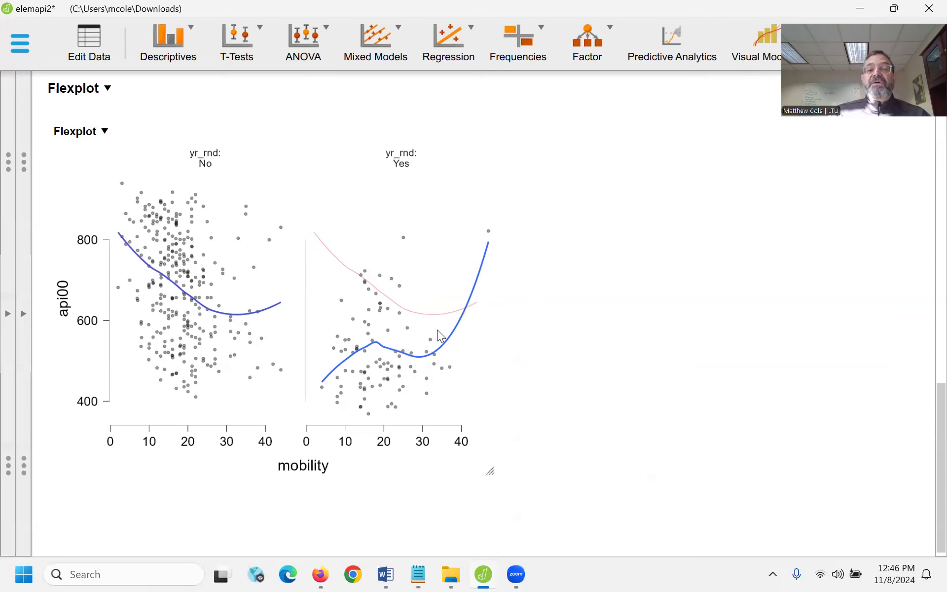
scroll(440, 330, up, 4)
scroll(434, 329, down, 2)
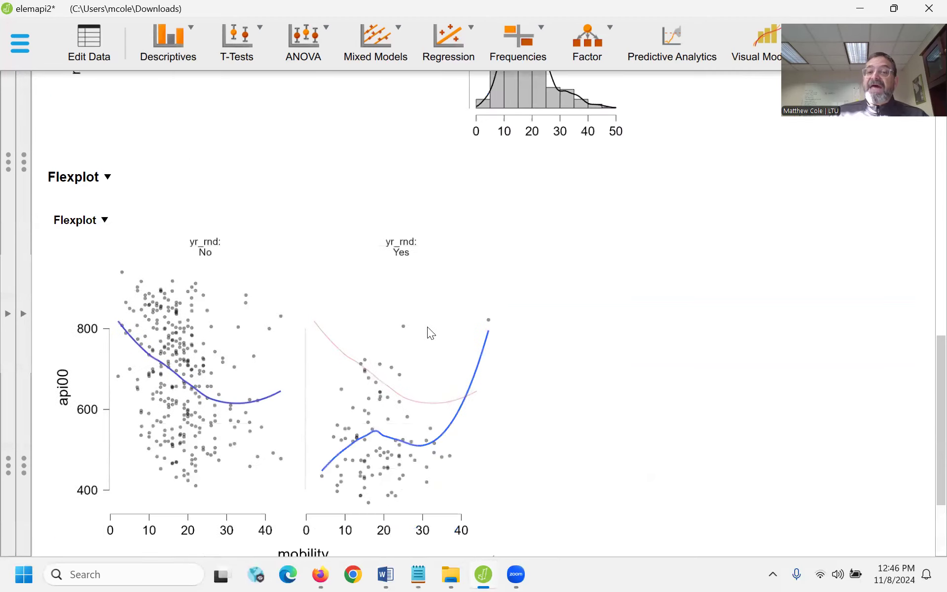
scroll(419, 399, down, 1)
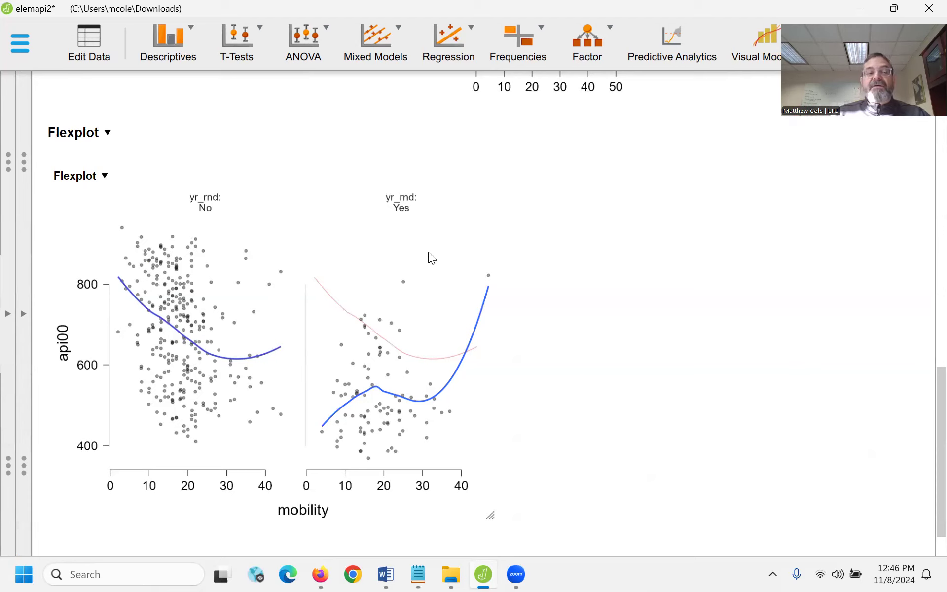
Step: Create a classical Linear Regression with api00 as the dependent variable, keeping the Enter method
click(448, 45)
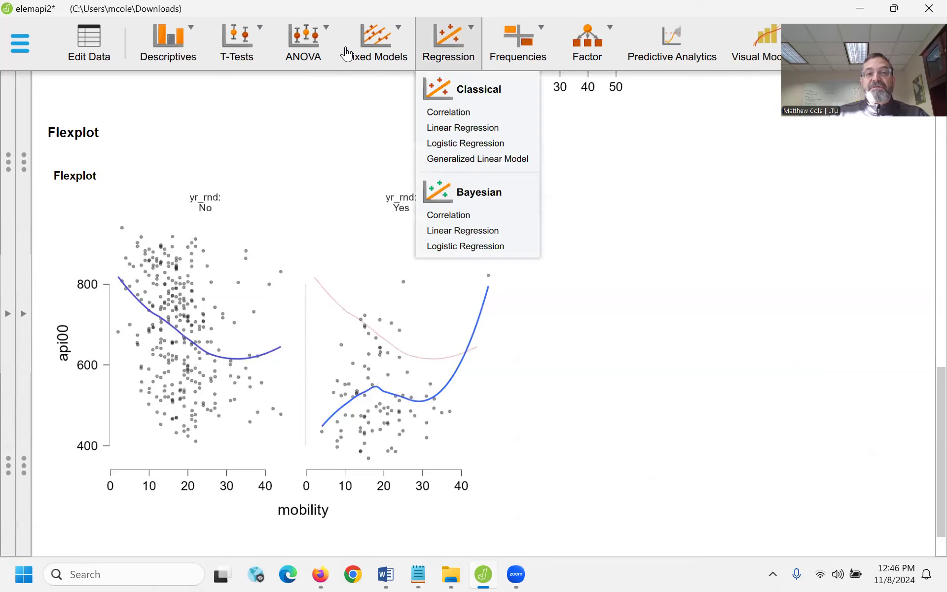
click(449, 127)
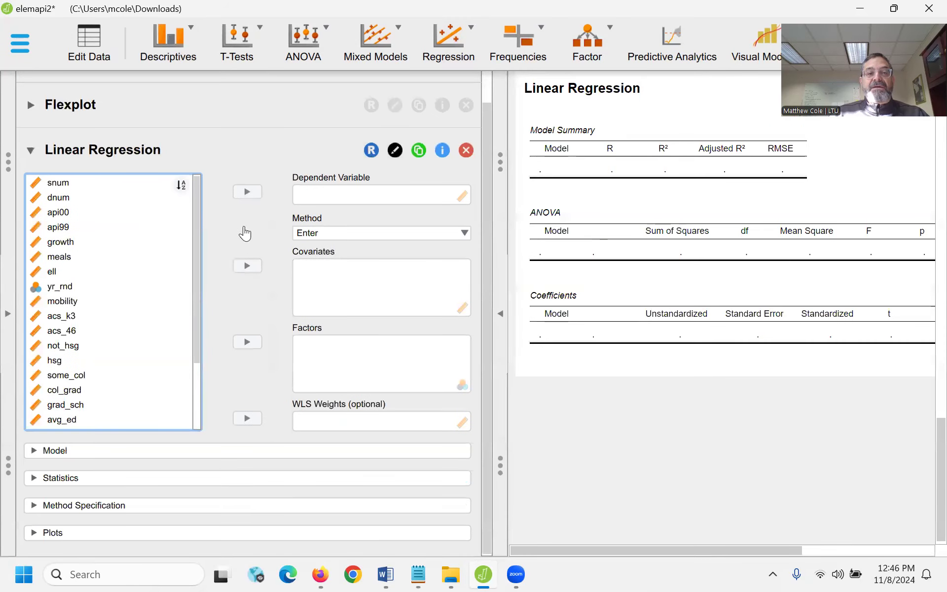
click(58, 214)
click(248, 193)
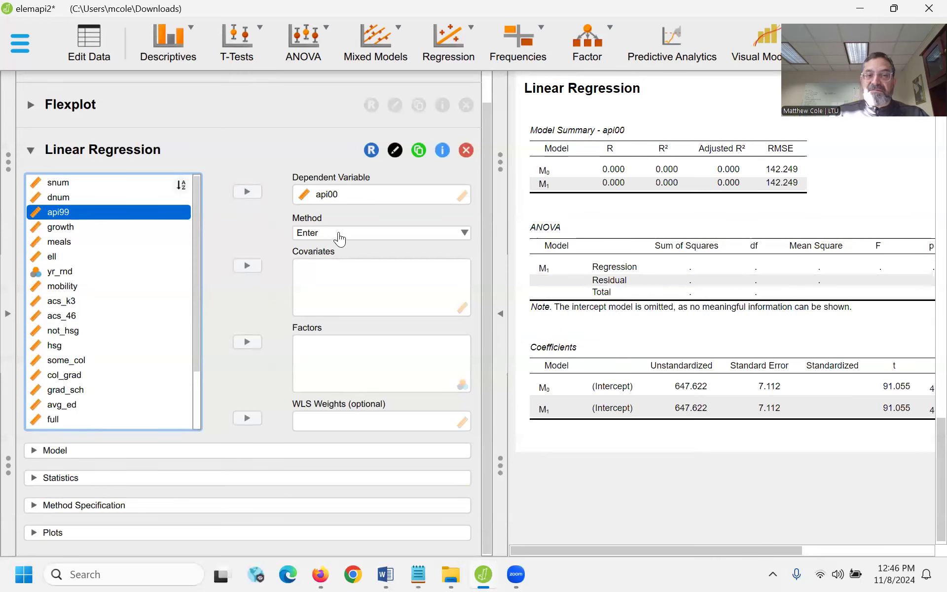
click(366, 238)
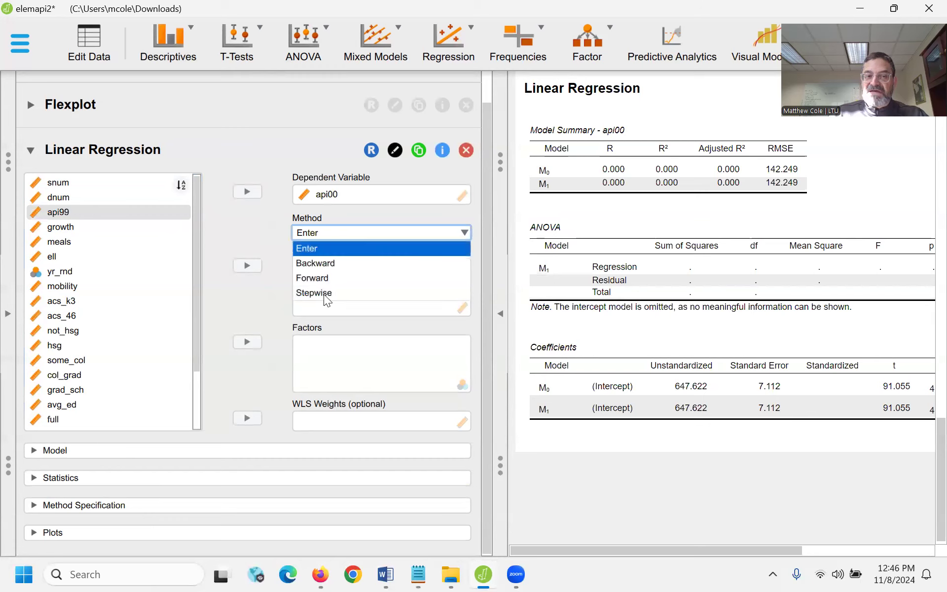
click(334, 237)
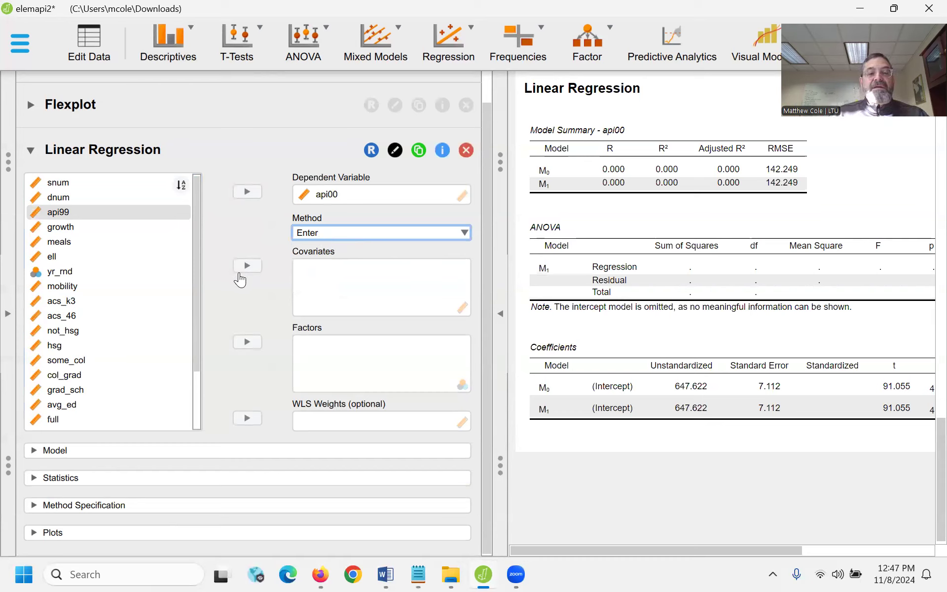
Step: Add yr_rnd as a factor and mobility as a covariate of the linear regression
click(114, 272)
click(248, 342)
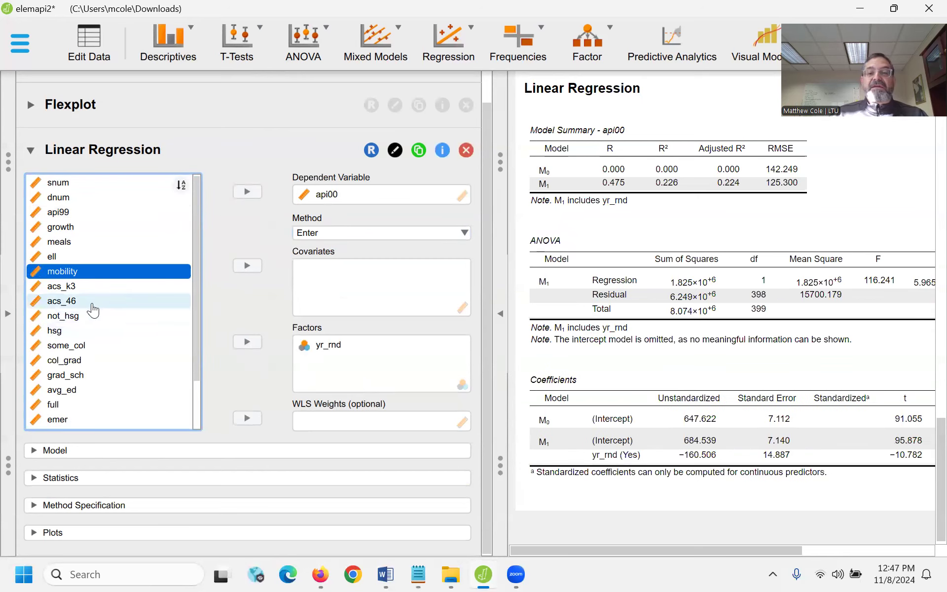
click(248, 267)
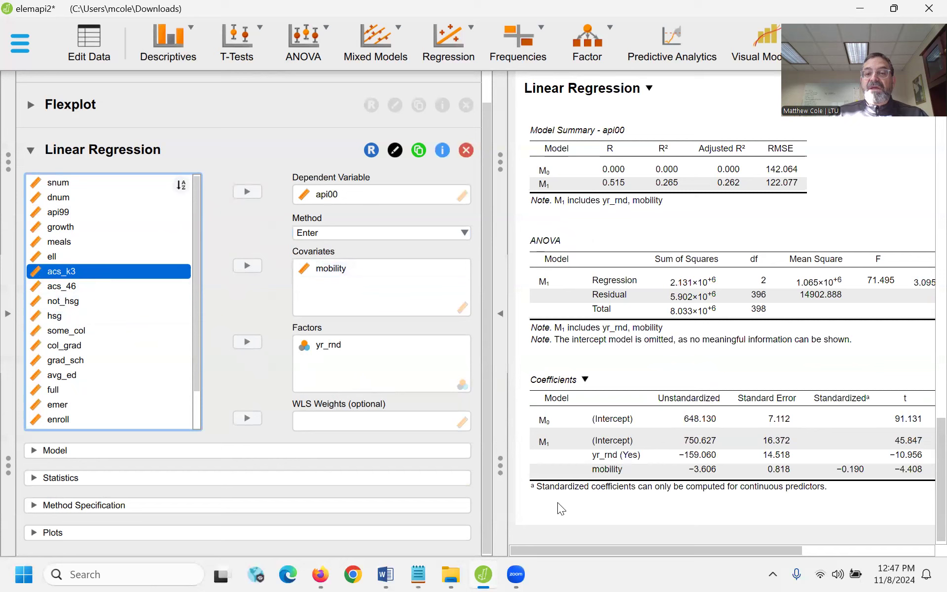
Step: Examine the regression's ANOVA and coefficients tables, including the p values, and compare them with the Flexplot curves for both yr_rnd groups
drag(554, 552, 536, 545)
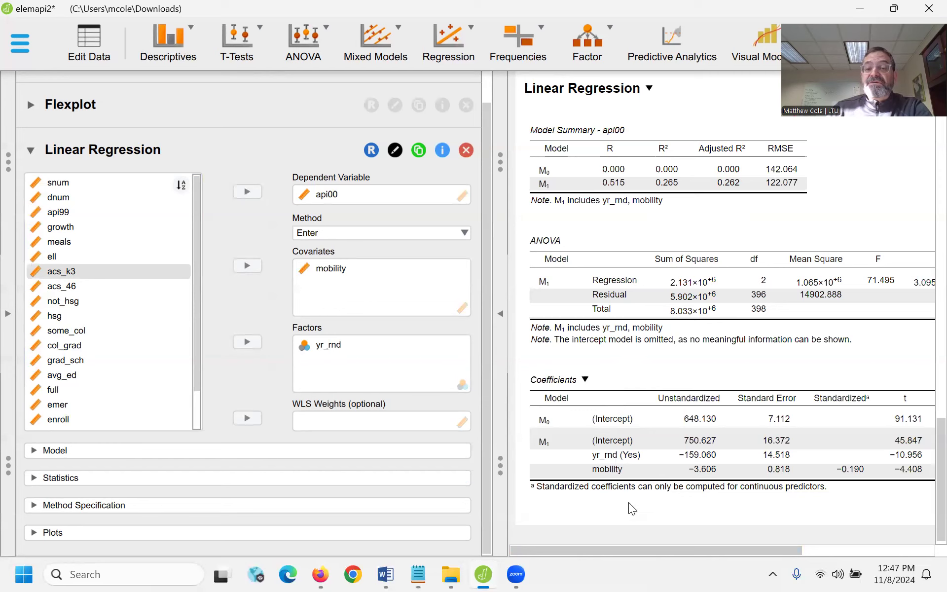
drag(650, 548, 734, 557)
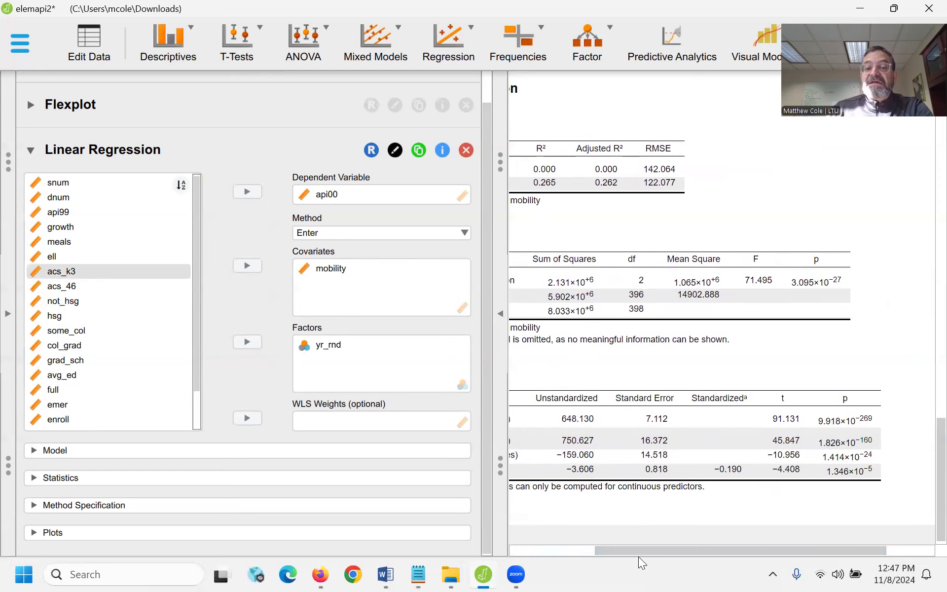
drag(652, 551, 553, 546)
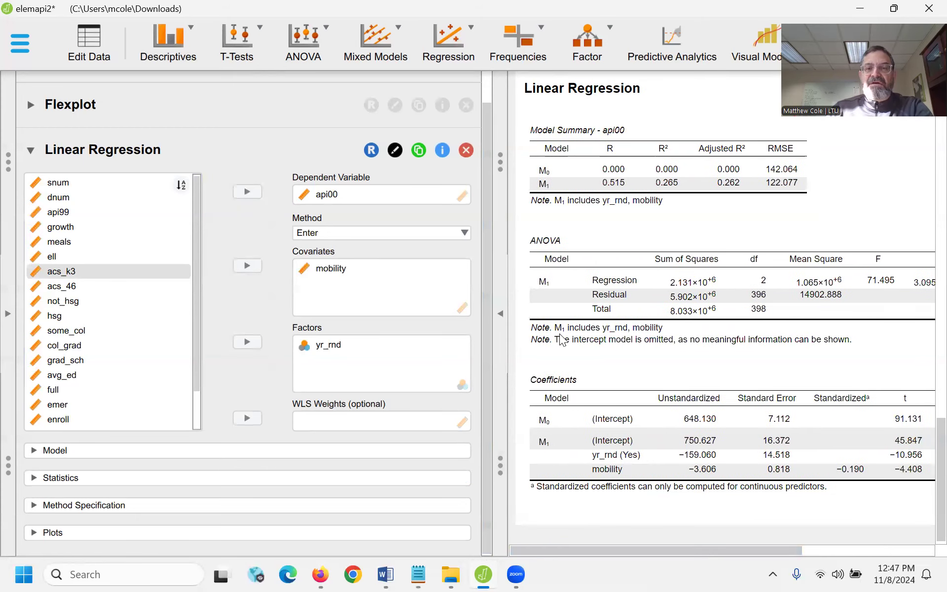
scroll(561, 340, up, 8)
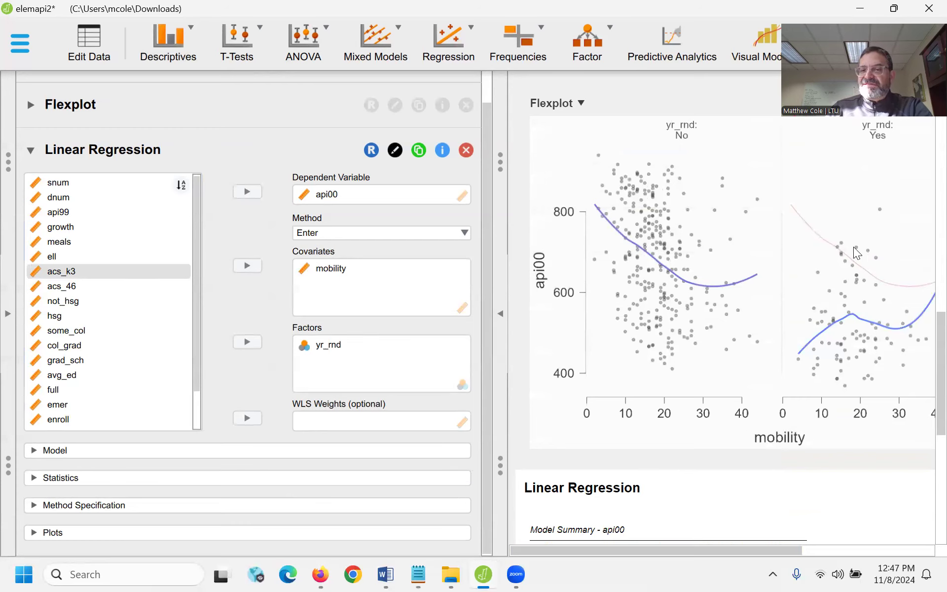
drag(694, 550, 771, 556)
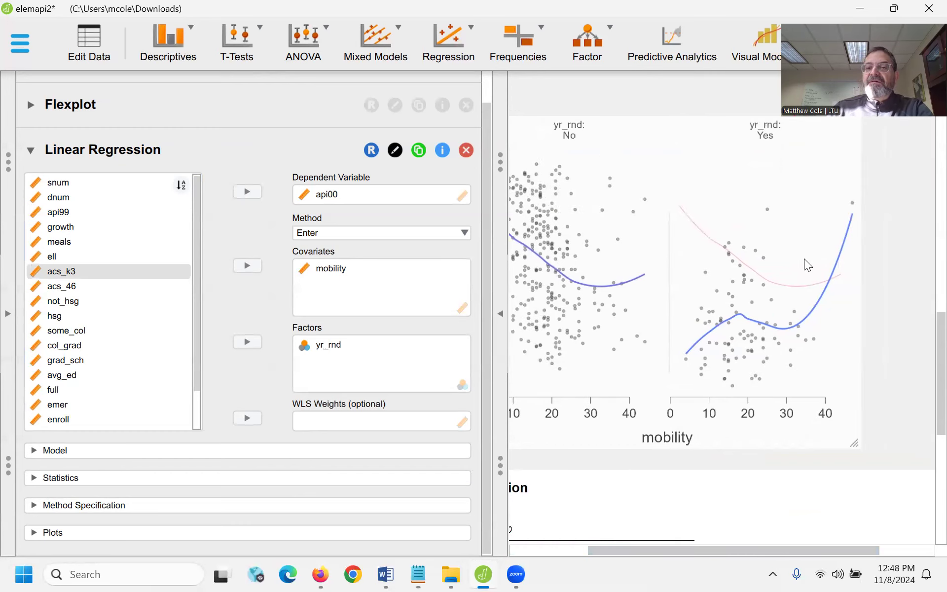
scroll(666, 457, down, 1)
scroll(727, 422, up, 1)
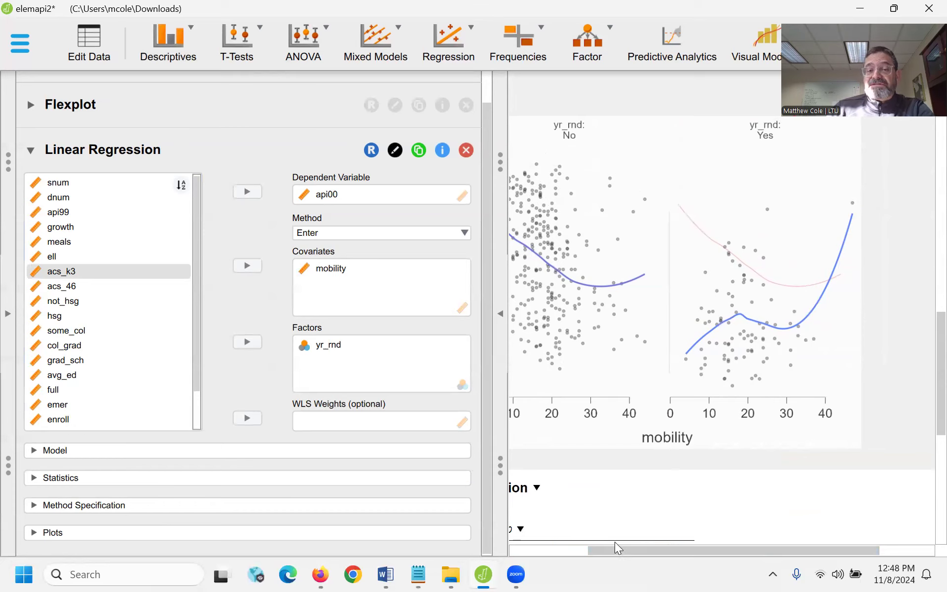
drag(621, 549, 529, 548)
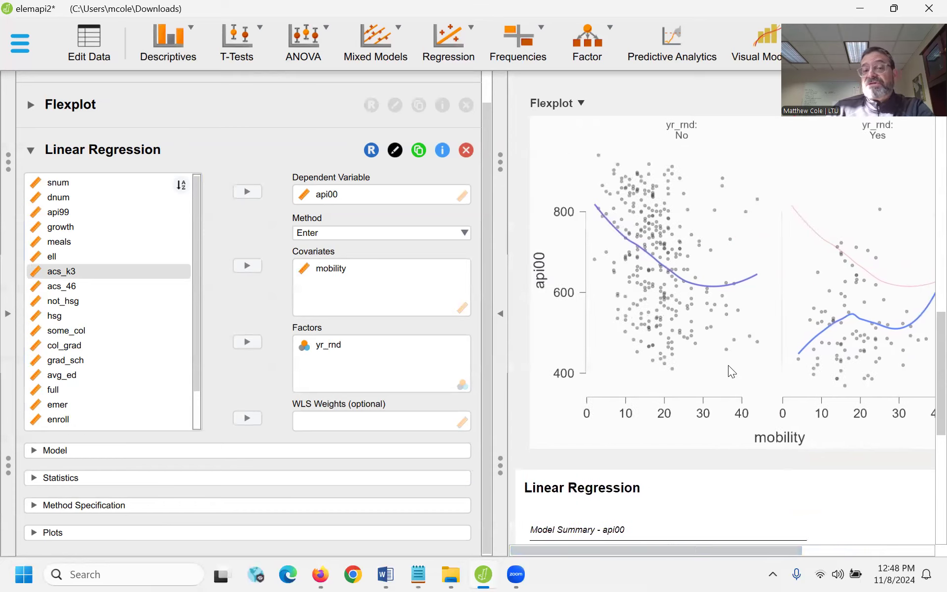
scroll(728, 366, down, 3)
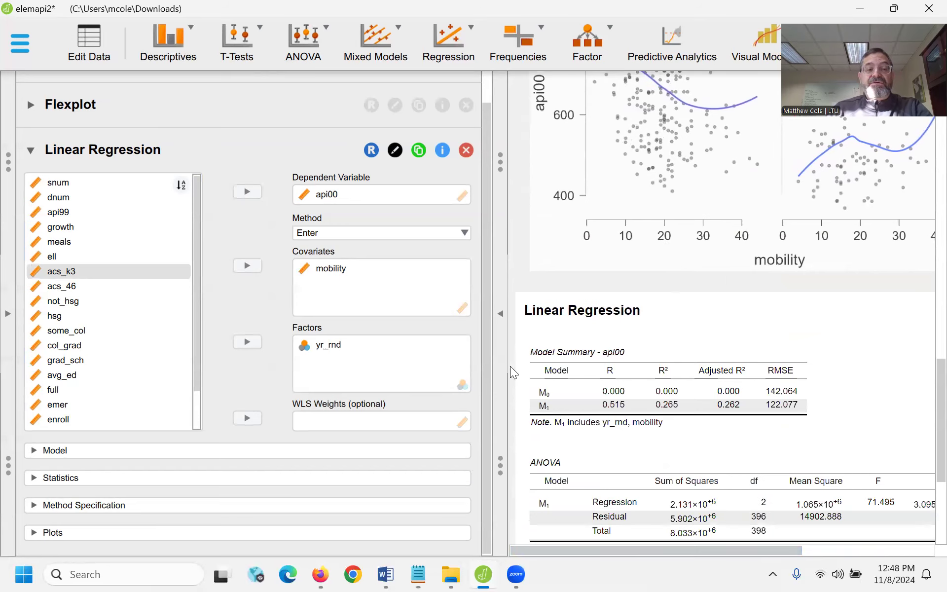
Step: Add a Model 2 to the linear regression containing the mobility * yr_rnd interaction term
click(205, 450)
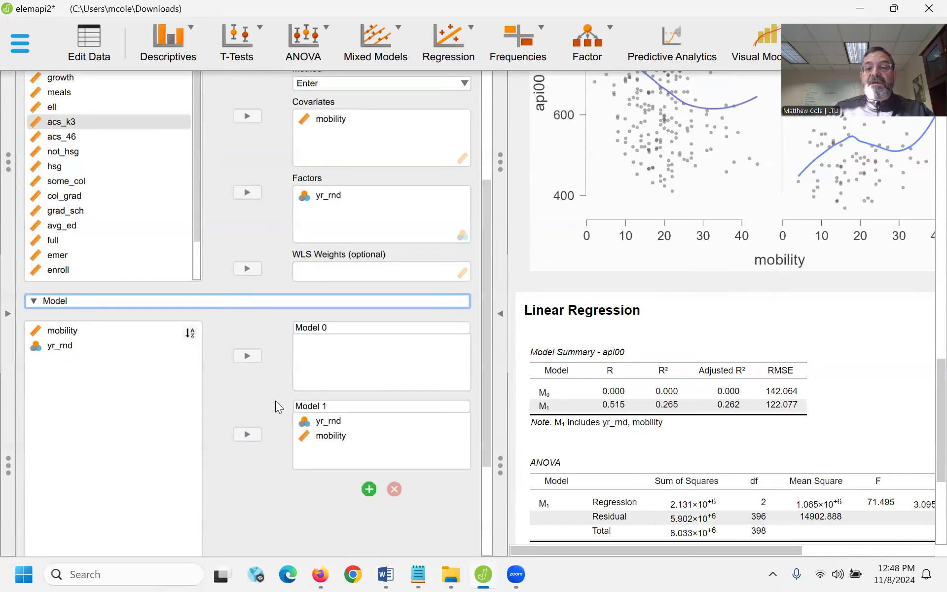
click(320, 437)
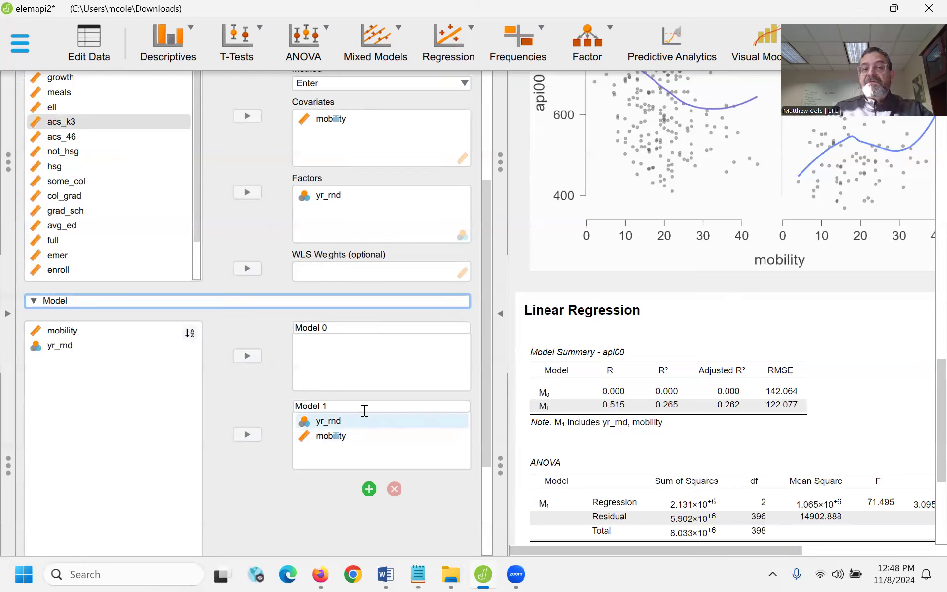
click(335, 423)
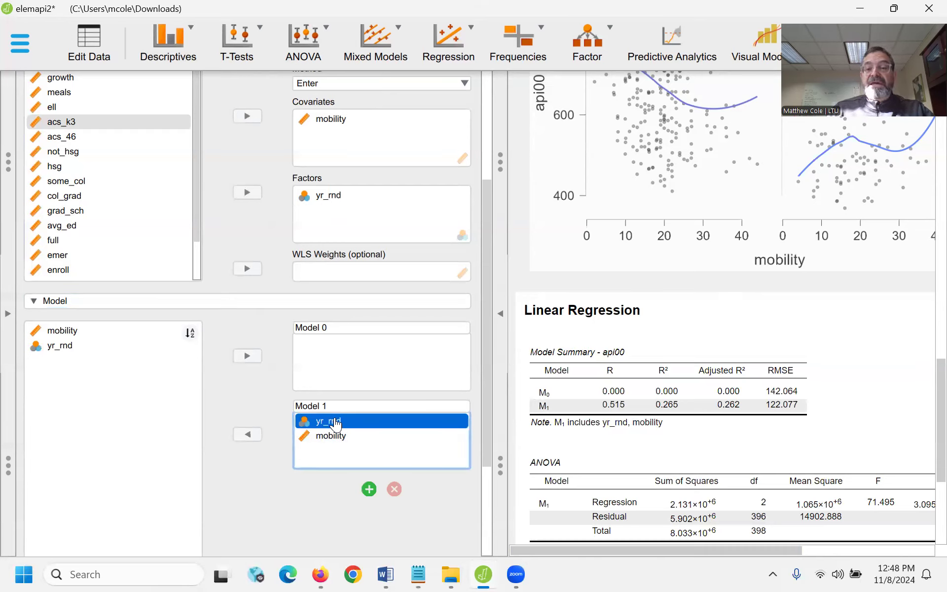
click(369, 489)
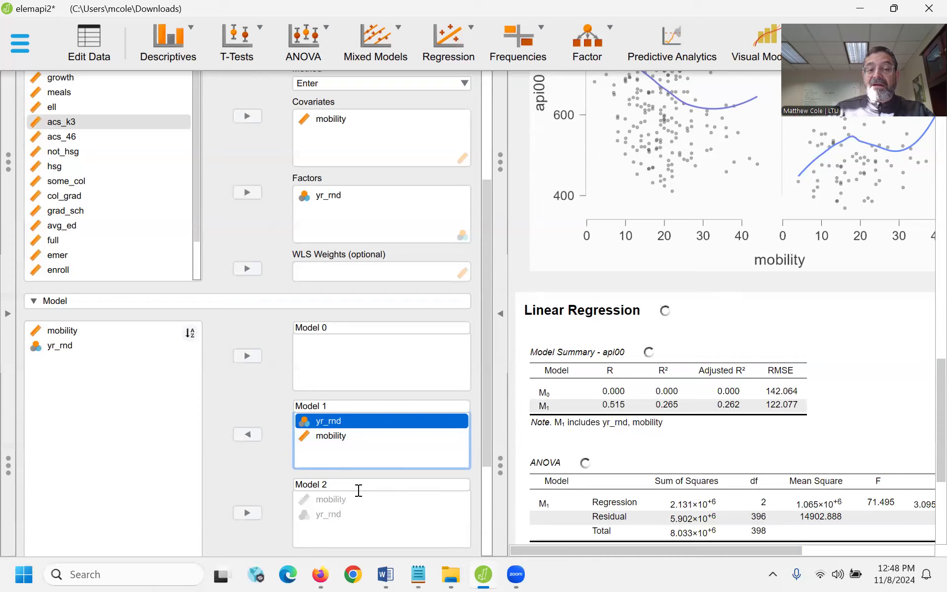
scroll(365, 491, down, 1)
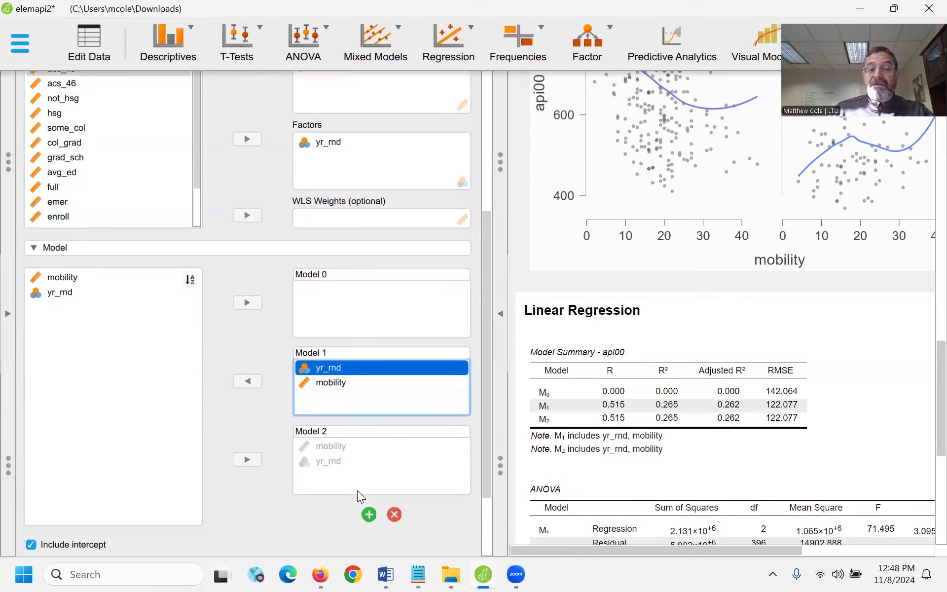
click(68, 280)
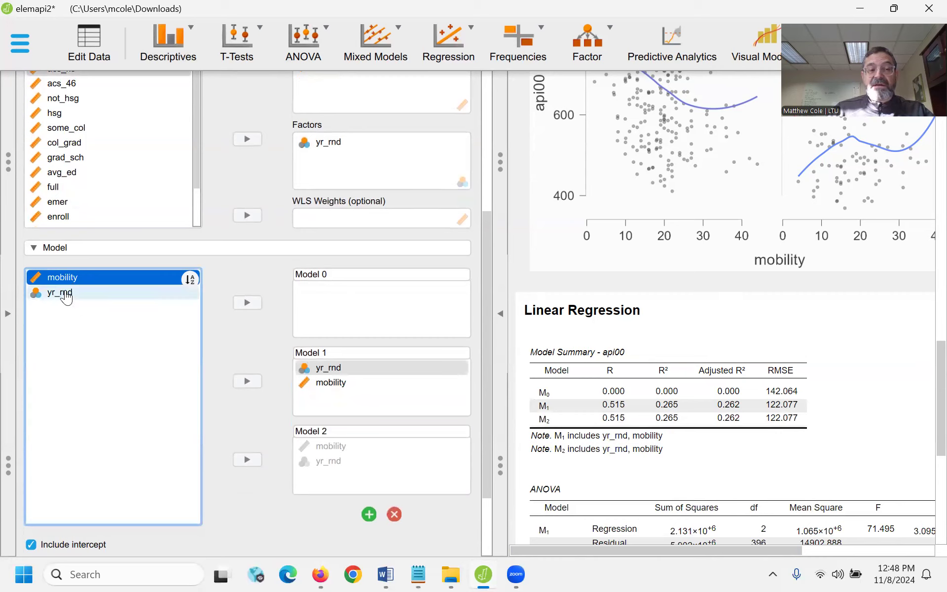
shift+click(66, 296)
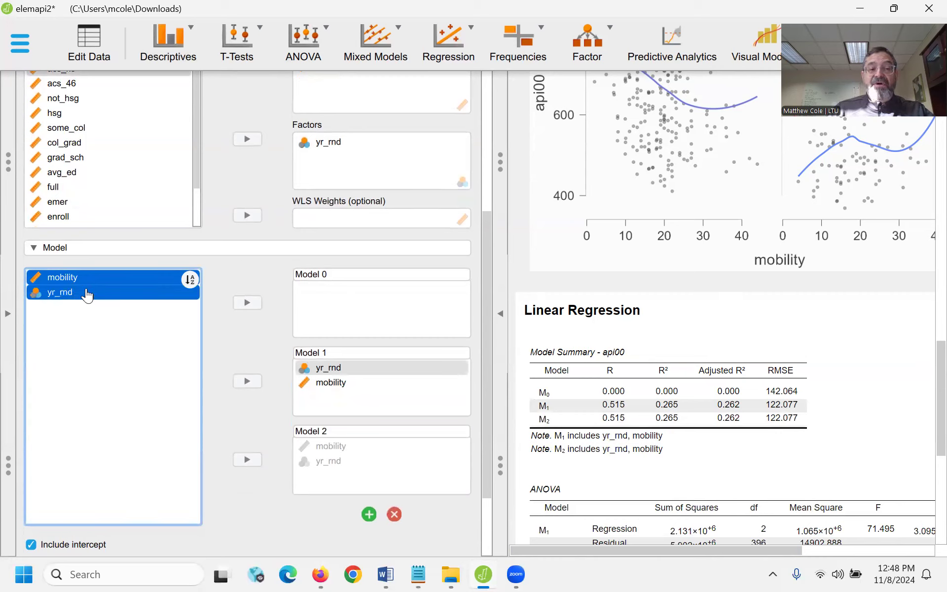
click(246, 459)
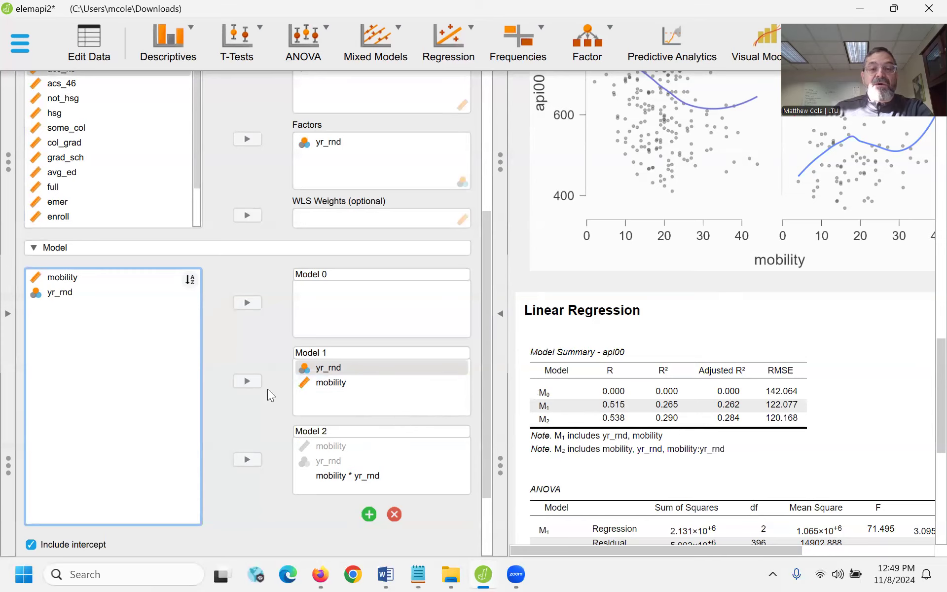
Step: Add the R squared change and F change statistics to the linear regression's model summary
scroll(482, 529, down, 2)
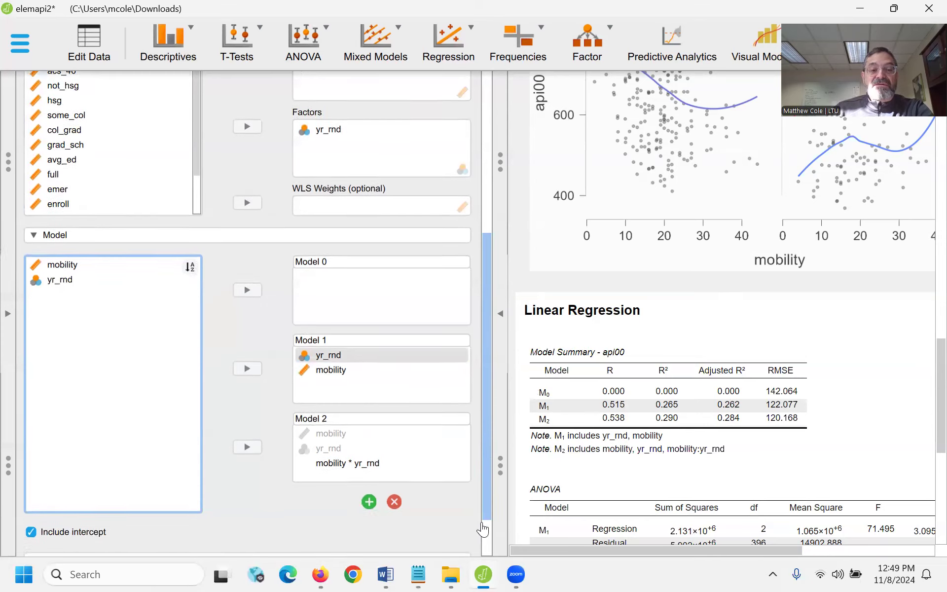
scroll(483, 528, down, 3)
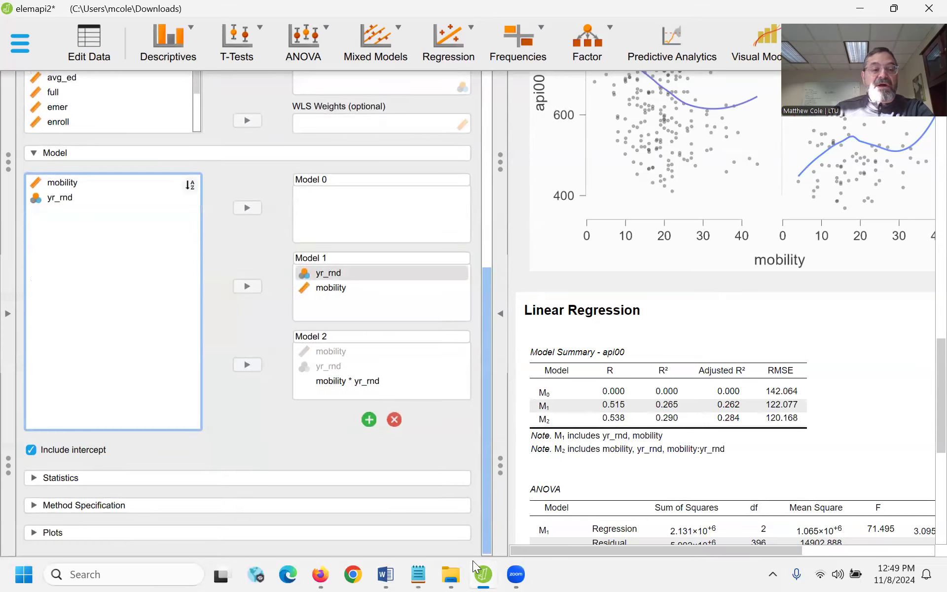
click(32, 479)
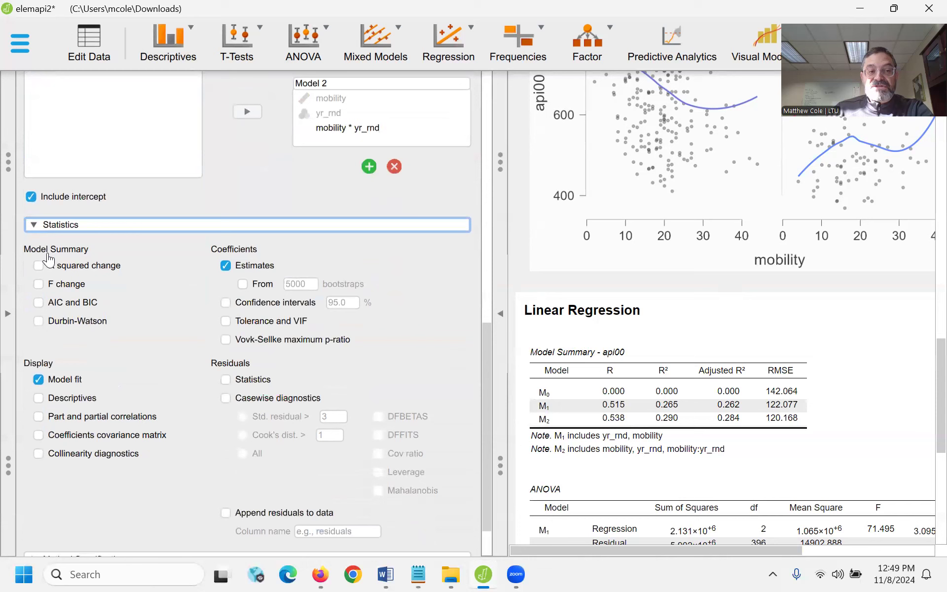
click(40, 267)
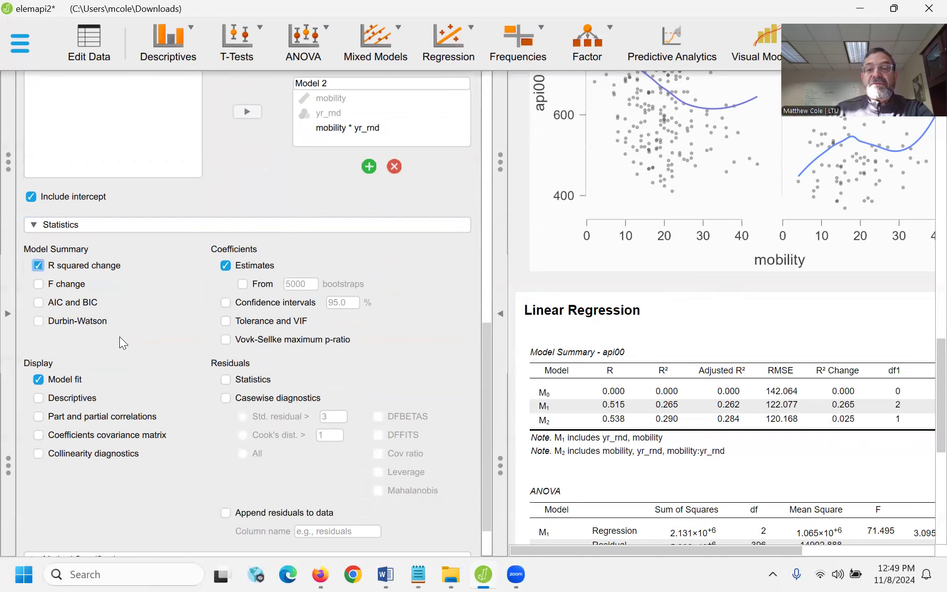
drag(643, 549, 702, 559)
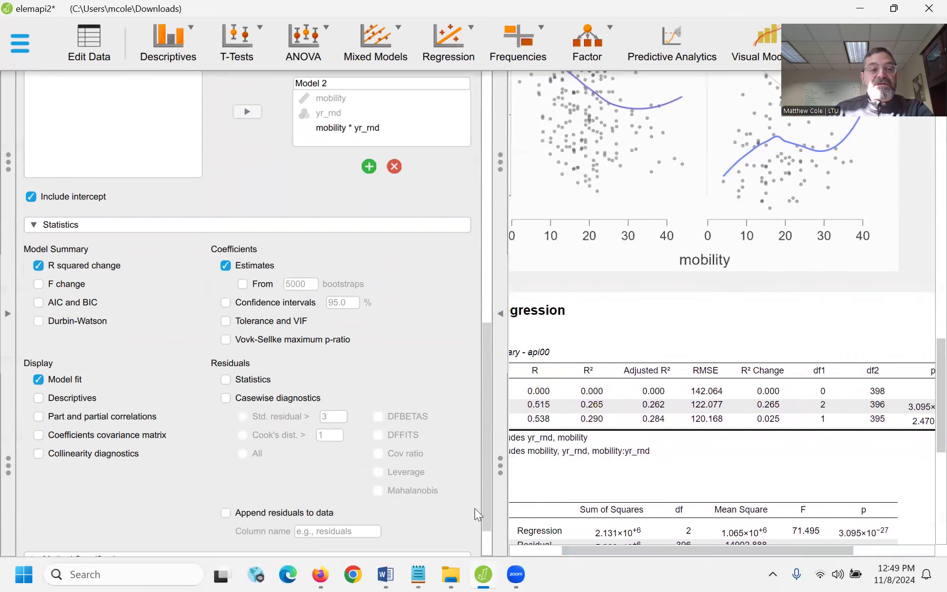
click(38, 285)
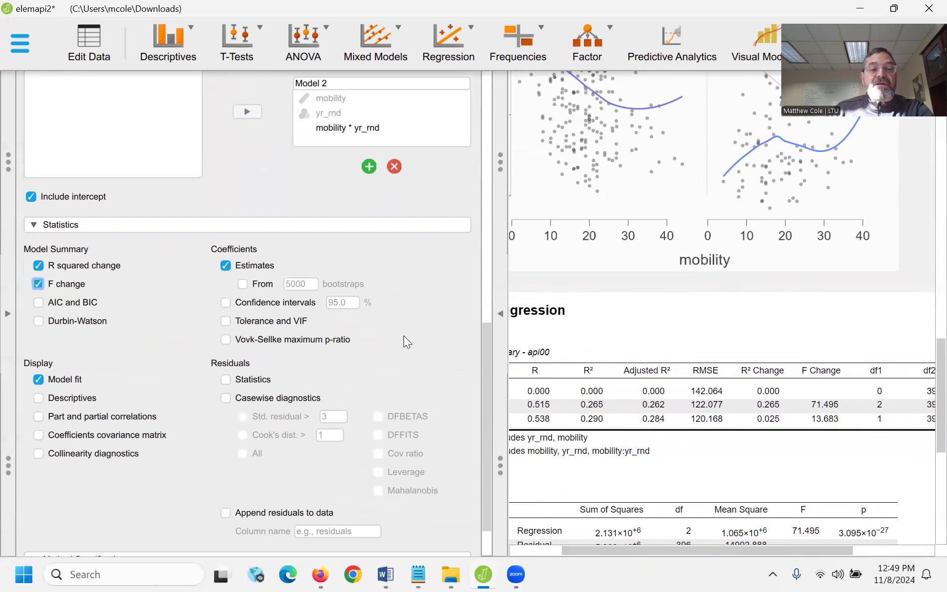
Step: Open the regression's plot options and read the Checking Assumptions of the Regression section in the Start Here (Lecture) Google document
scroll(377, 345, down, 1)
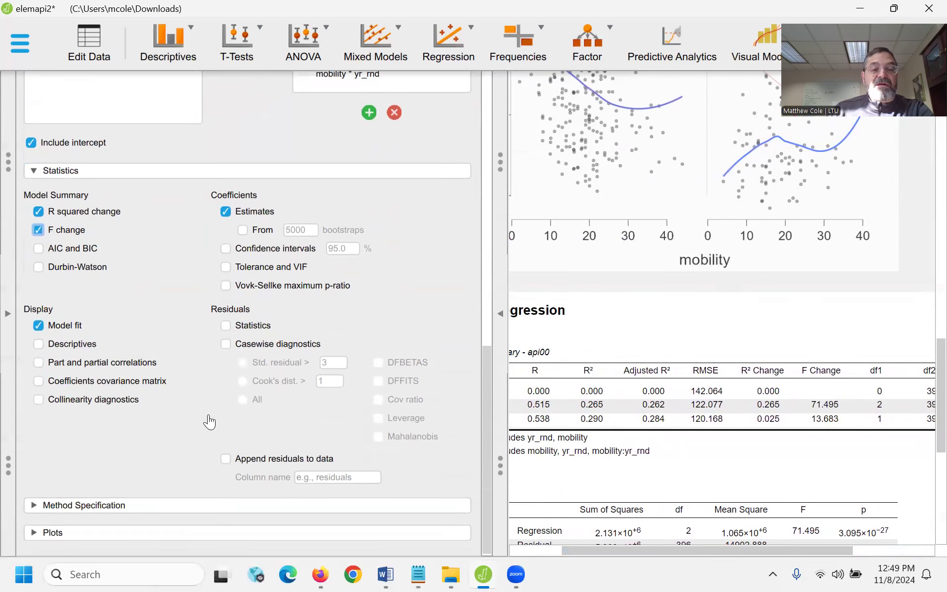
click(33, 534)
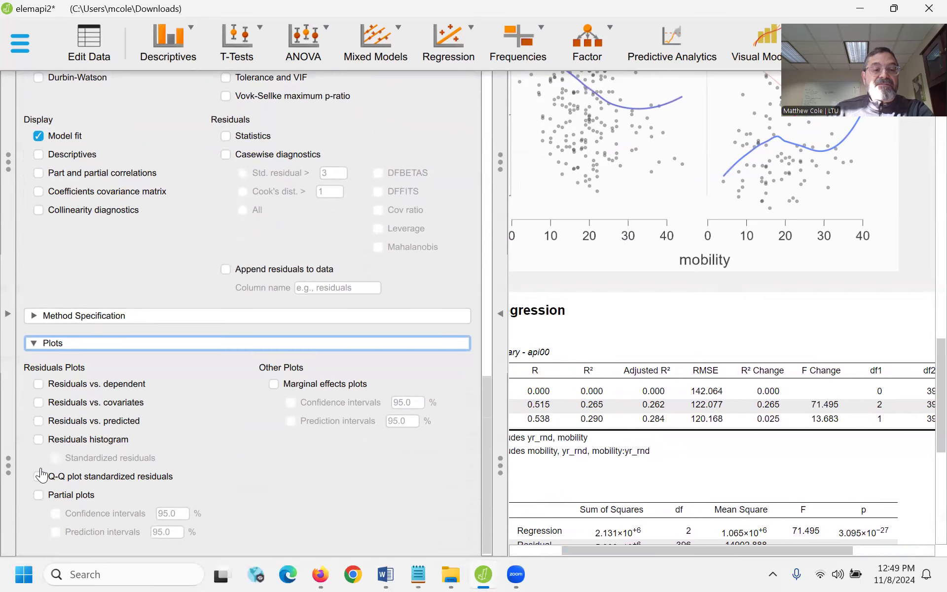
mouse_move(326, 575)
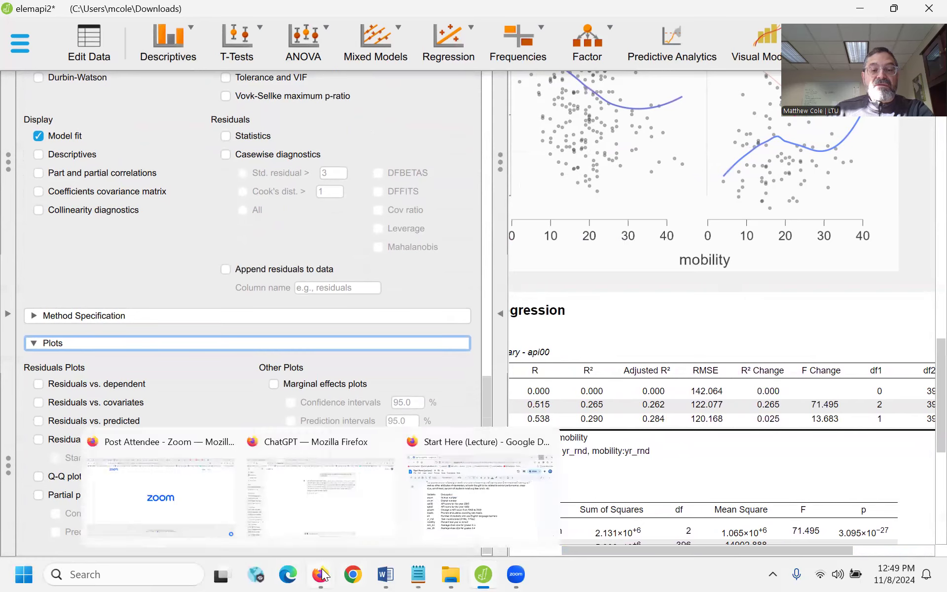
click(454, 510)
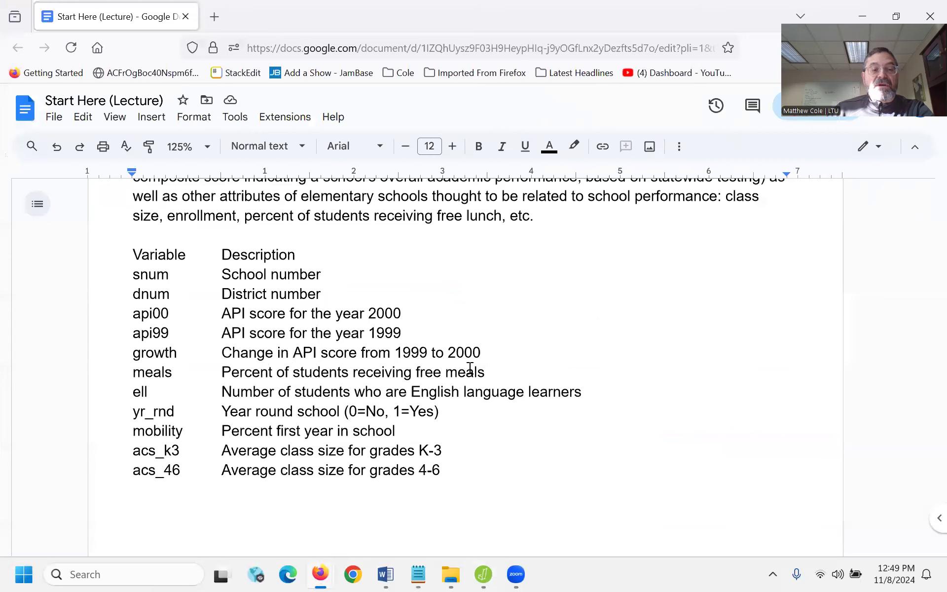
scroll(470, 368, down, 15)
scroll(470, 368, up, 10)
scroll(470, 368, up, 12)
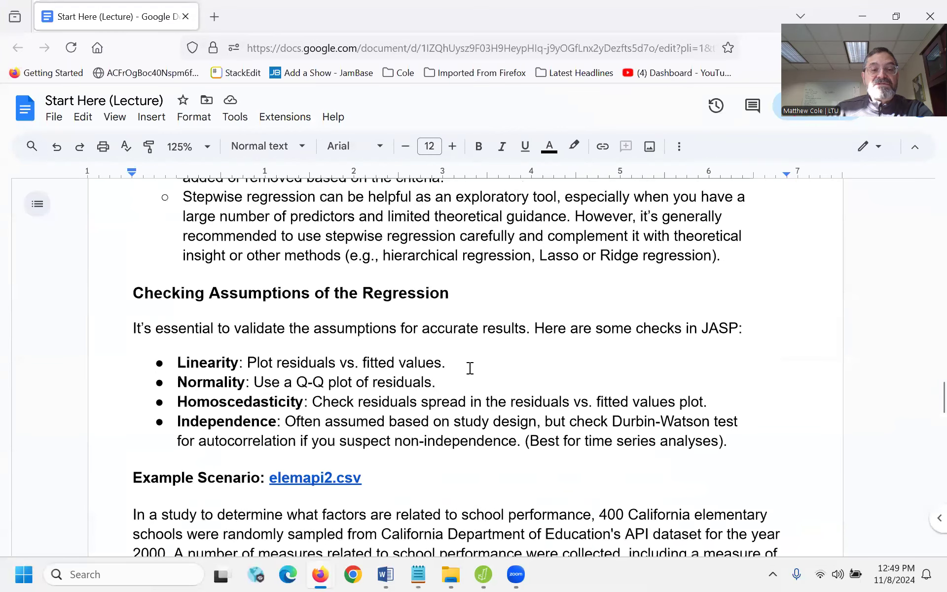
scroll(470, 367, down, 1)
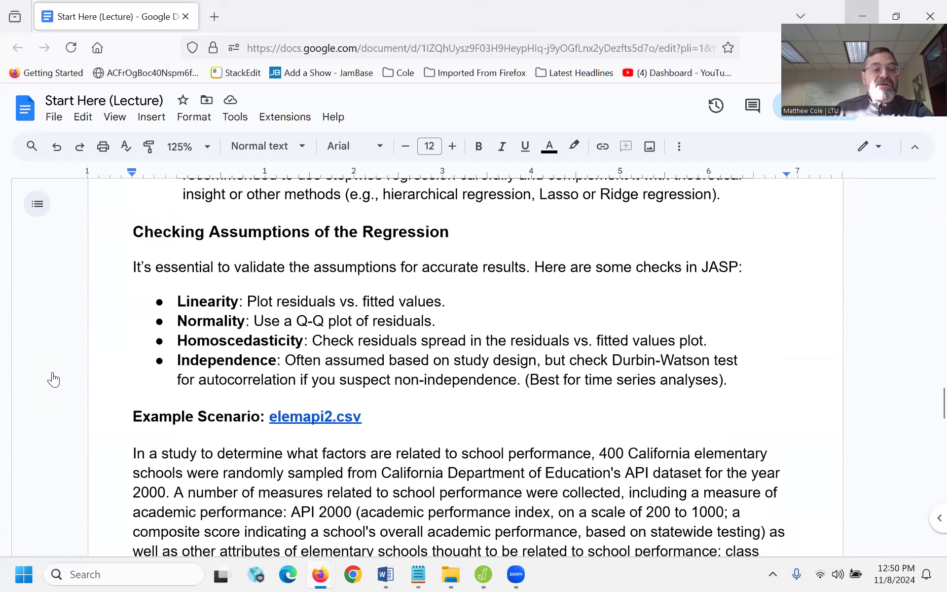
Step: Return to JASP and add the Residuals vs. predicted and Q-Q plot standardized residuals plots to the regression
key(alt+Tab)
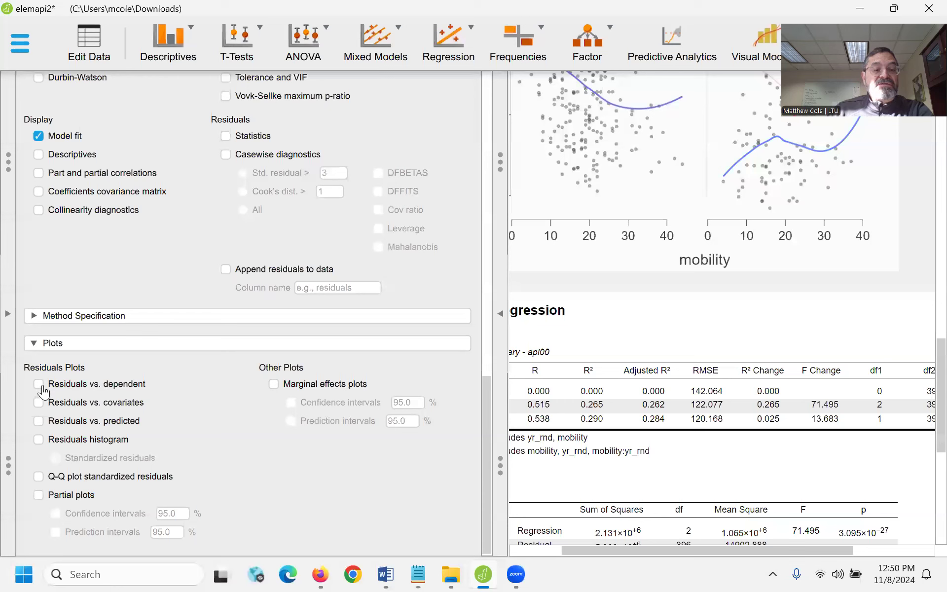
click(40, 424)
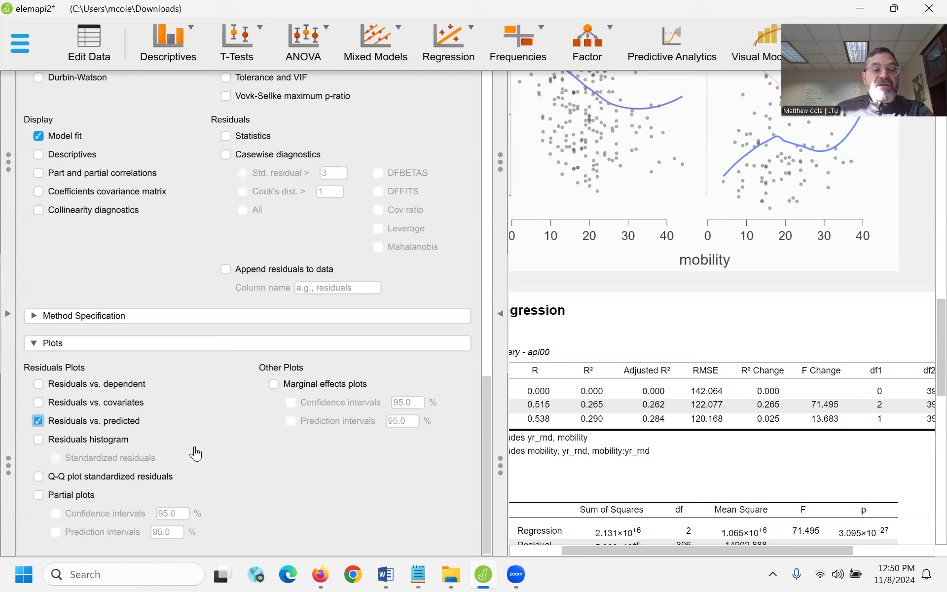
click(38, 476)
Step: Examine the residuals vs. predicted and Q-Q plots at full width, comparing them with the assumption checks in the Google Docs lecture document
scroll(700, 450, down, 10)
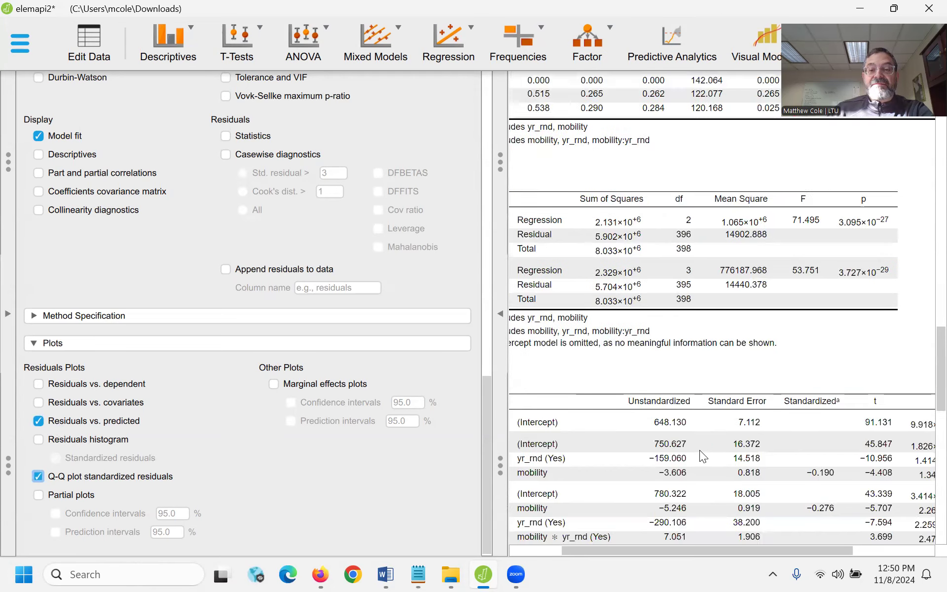
scroll(700, 451, down, 5)
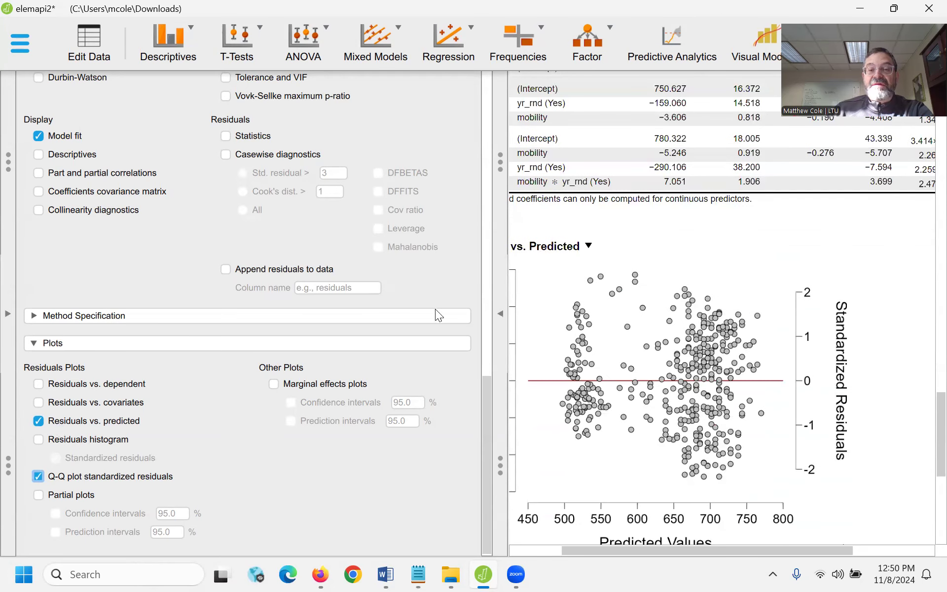
click(499, 316)
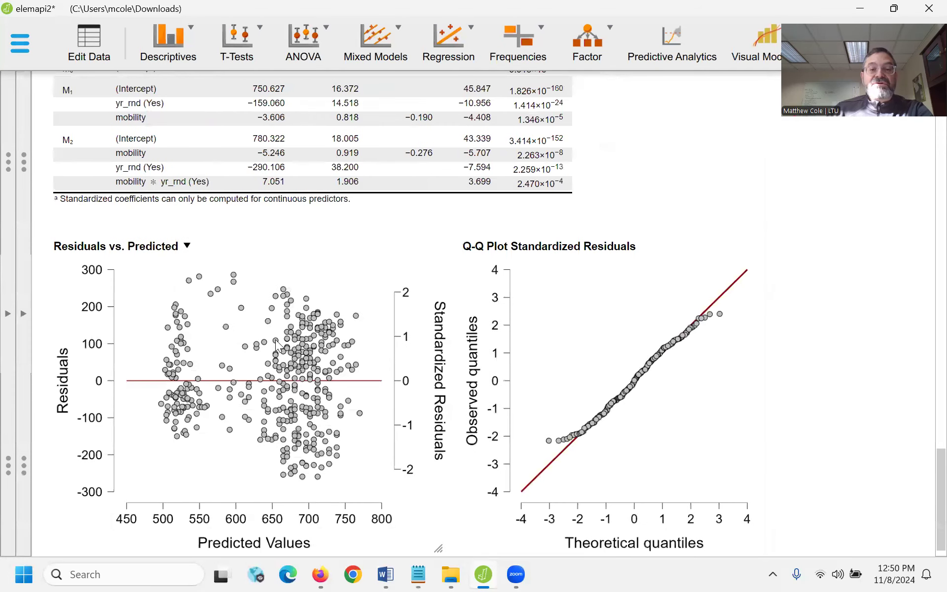
scroll(275, 340, down, 1)
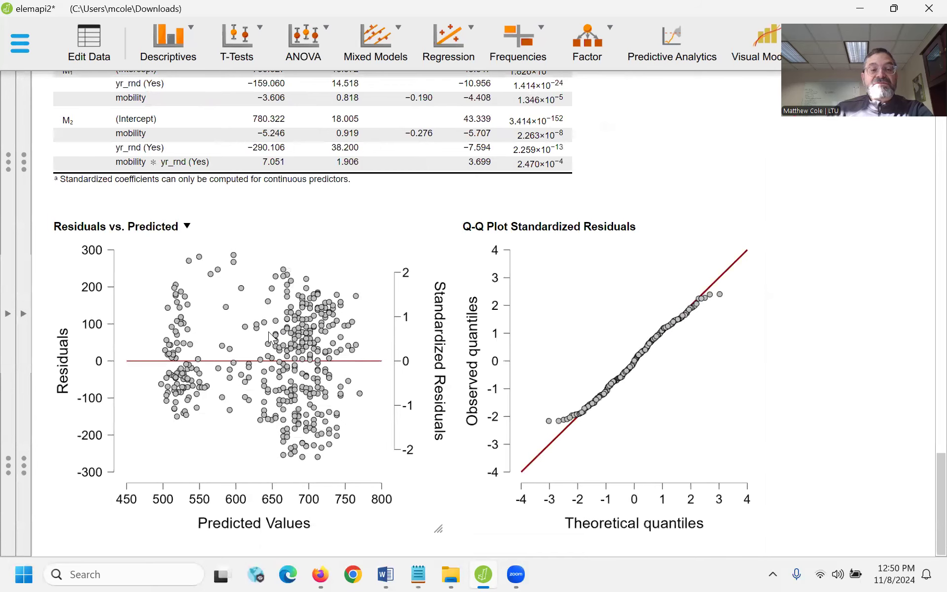
mouse_move(320, 574)
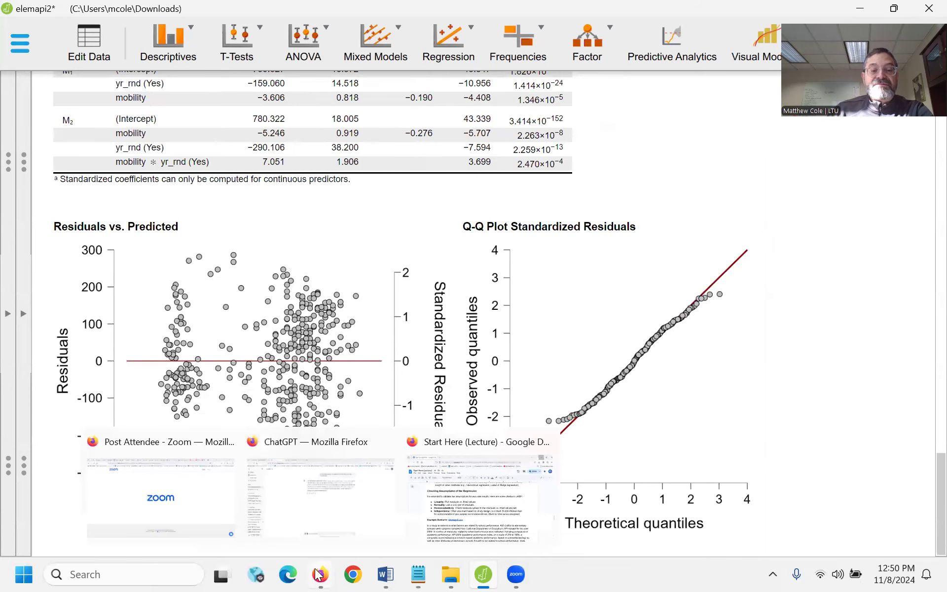
click(466, 519)
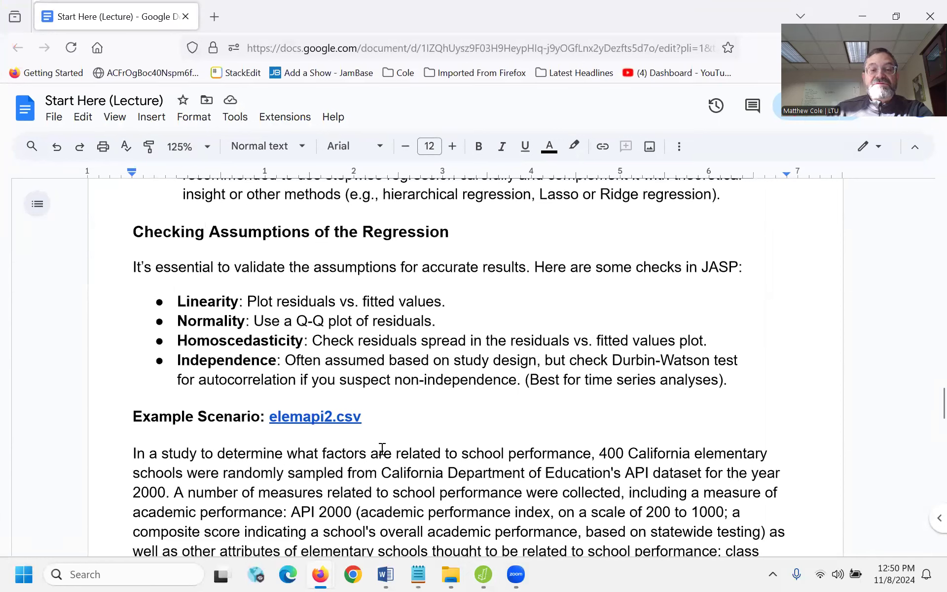
mouse_move(484, 574)
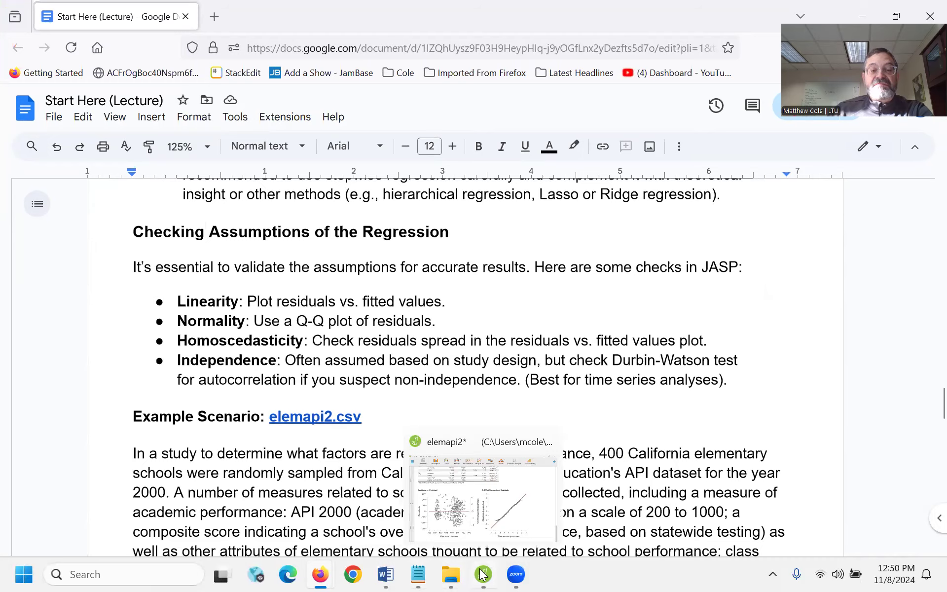
click(470, 530)
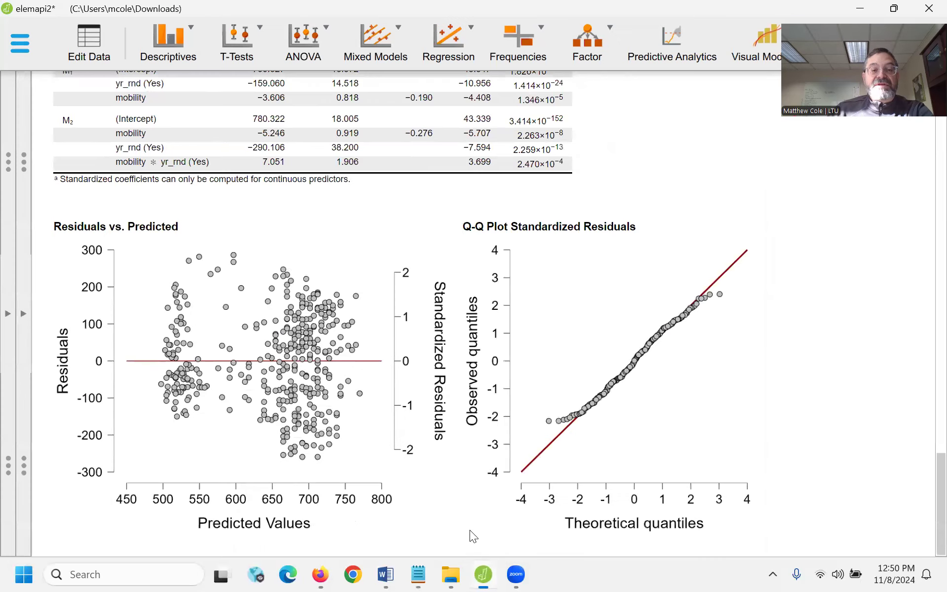
click(23, 313)
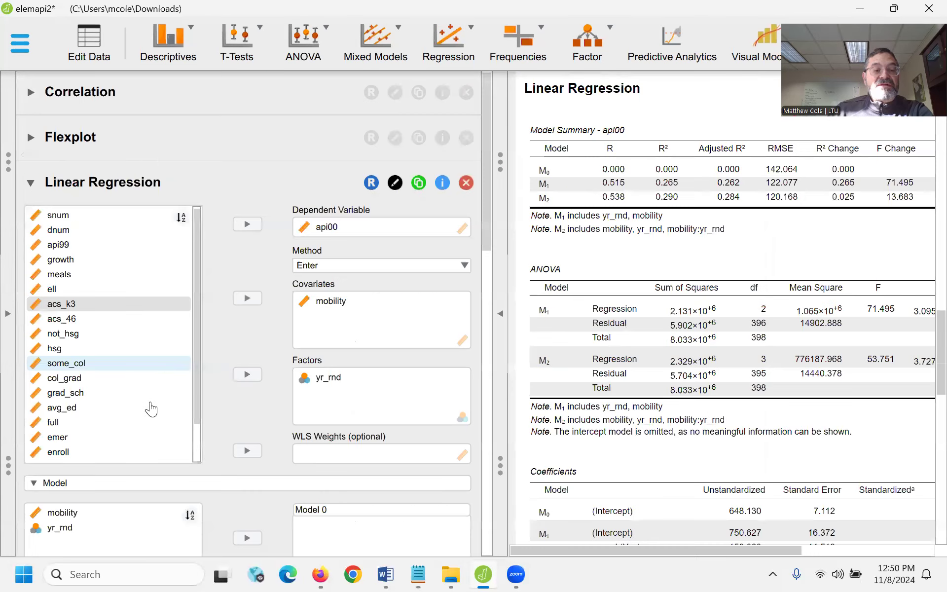
scroll(148, 407, down, 1)
scroll(397, 423, down, 4)
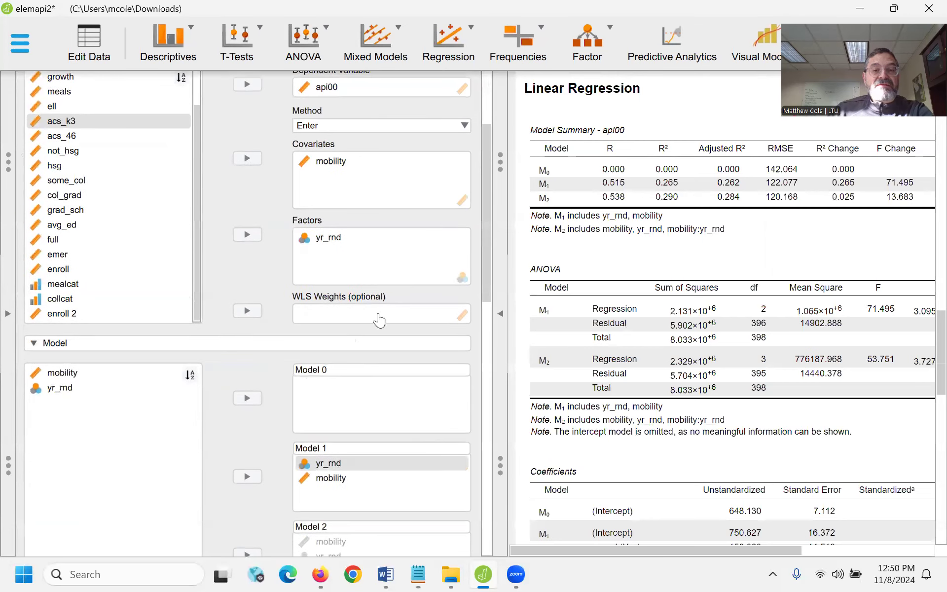
drag(483, 285, 467, 541)
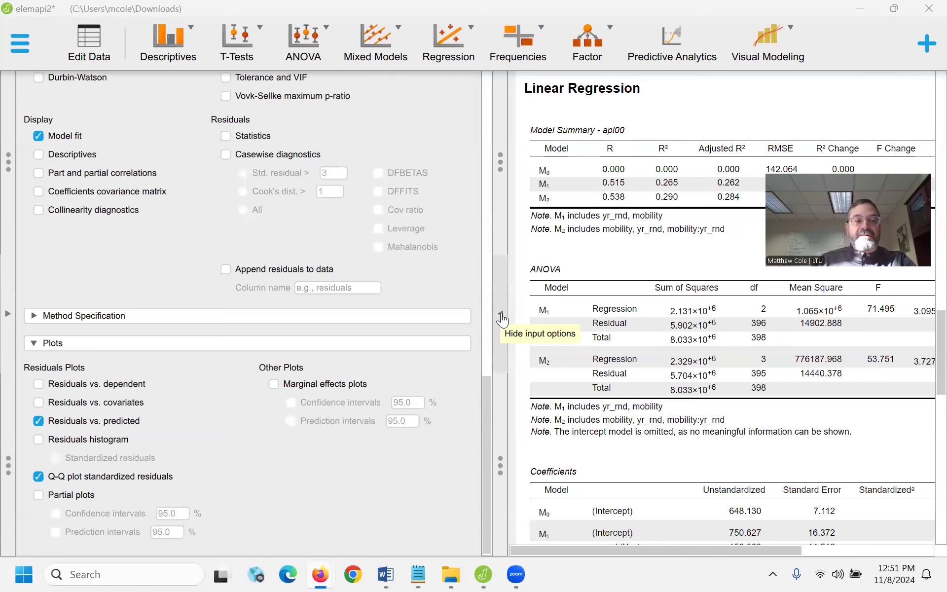
Step: Hide the input options and review the correlation plot, the Flexplot graphs and the R² change and p values in the regression's model summary
click(501, 316)
scroll(707, 386, up, 6)
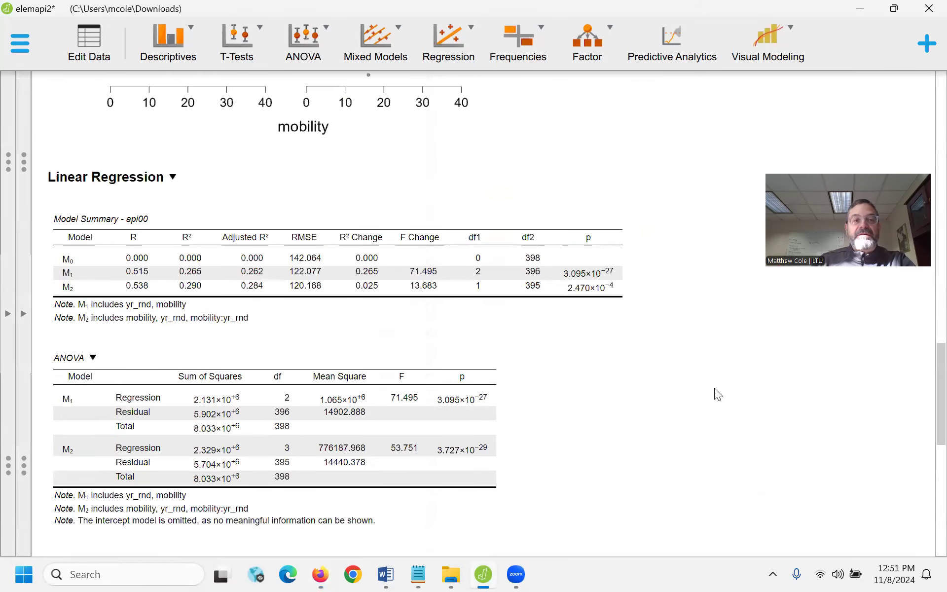
scroll(755, 406, down, 2)
scroll(755, 407, up, 15)
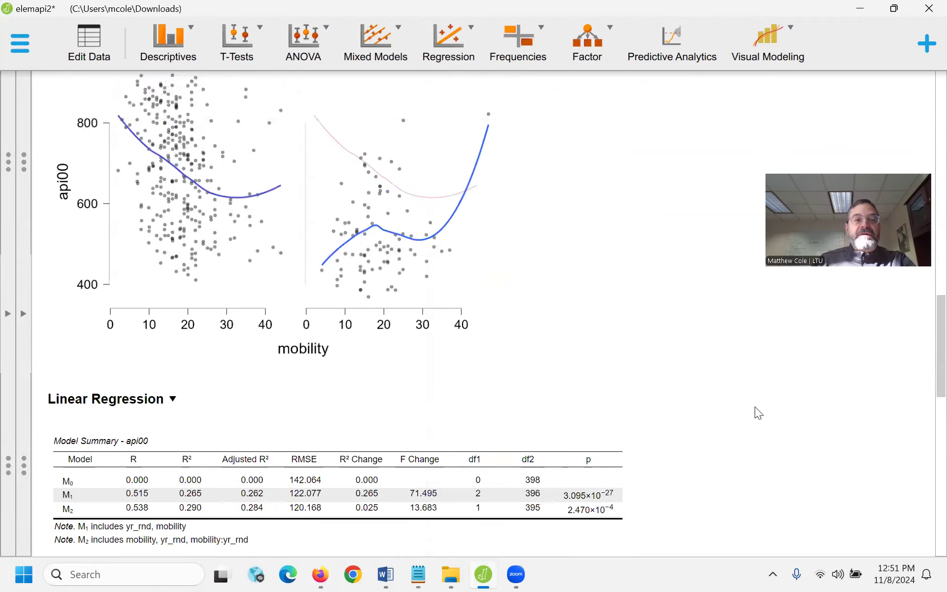
scroll(755, 407, up, 6)
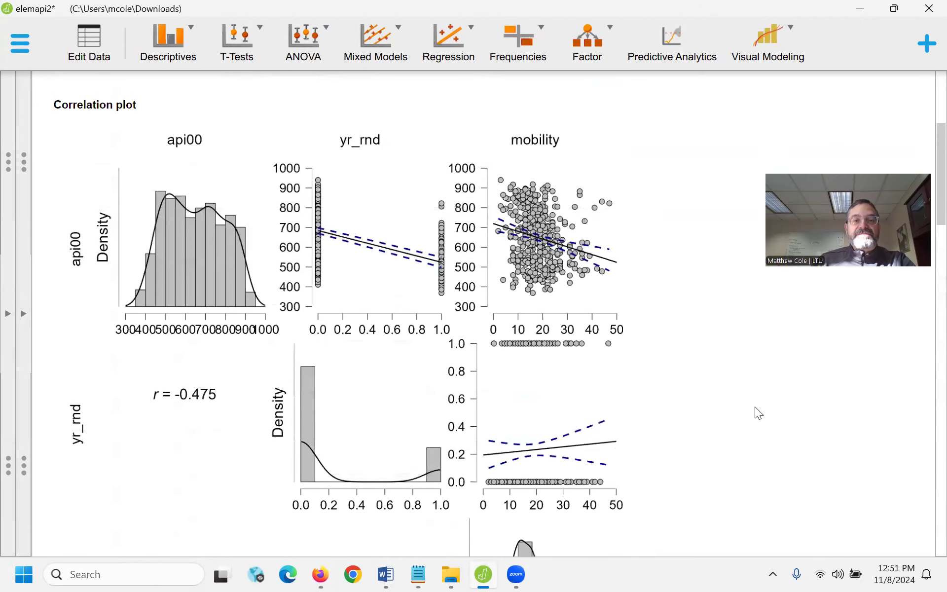
scroll(755, 407, down, 4)
scroll(755, 407, down, 10)
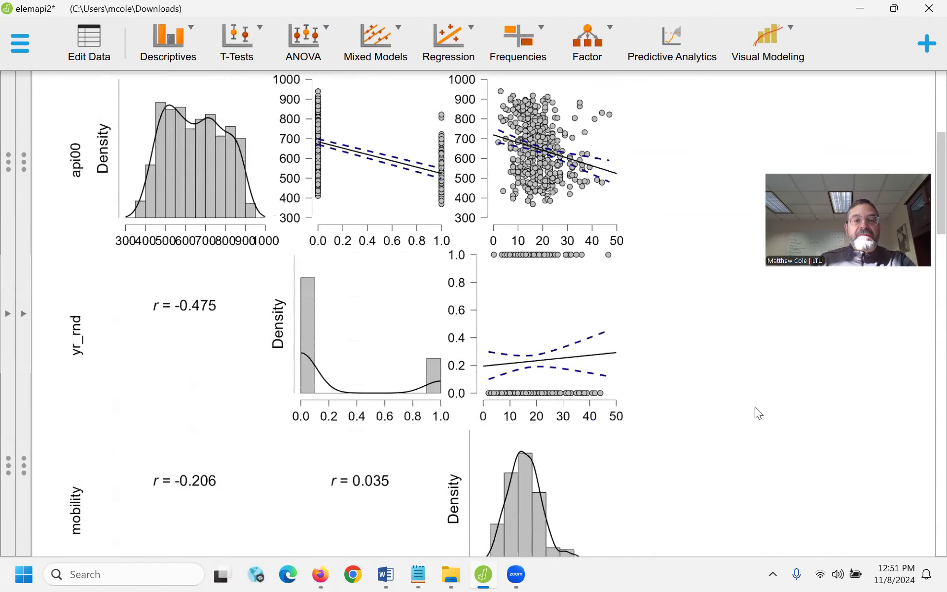
scroll(756, 407, down, 6)
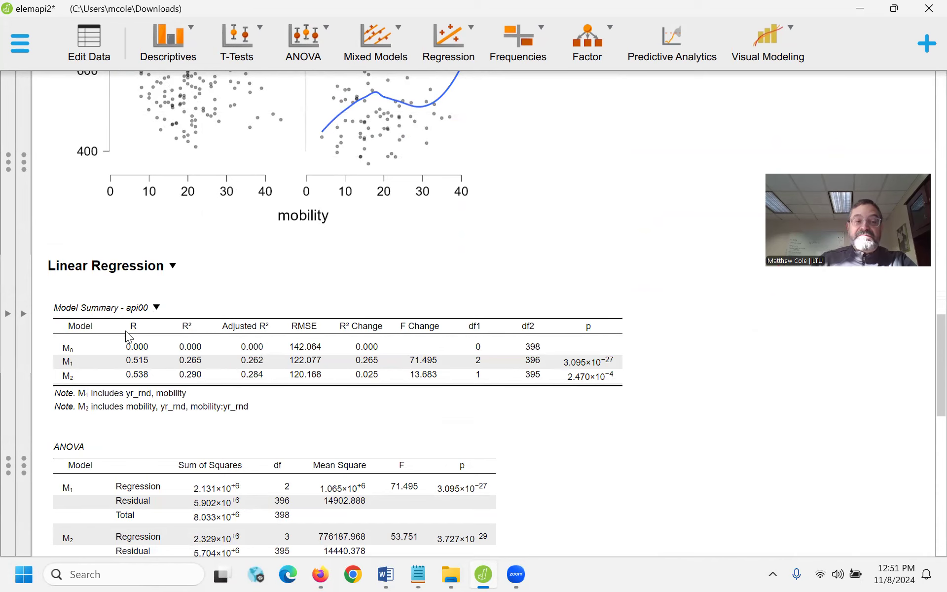
scroll(202, 326, down, 1)
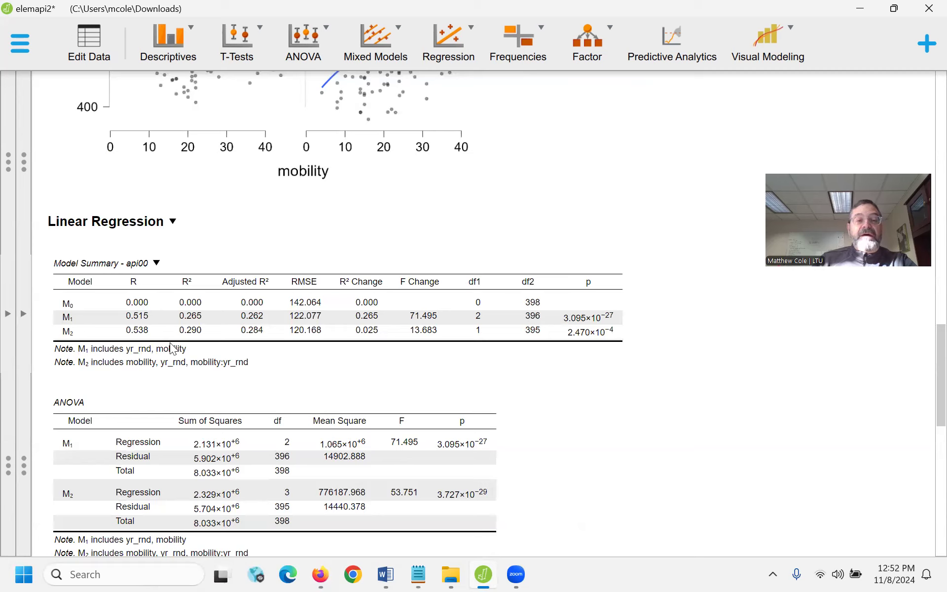
Step: Show the regression's input options again and add a Model 3 after the mobility * yr_rnd interaction model
click(22, 314)
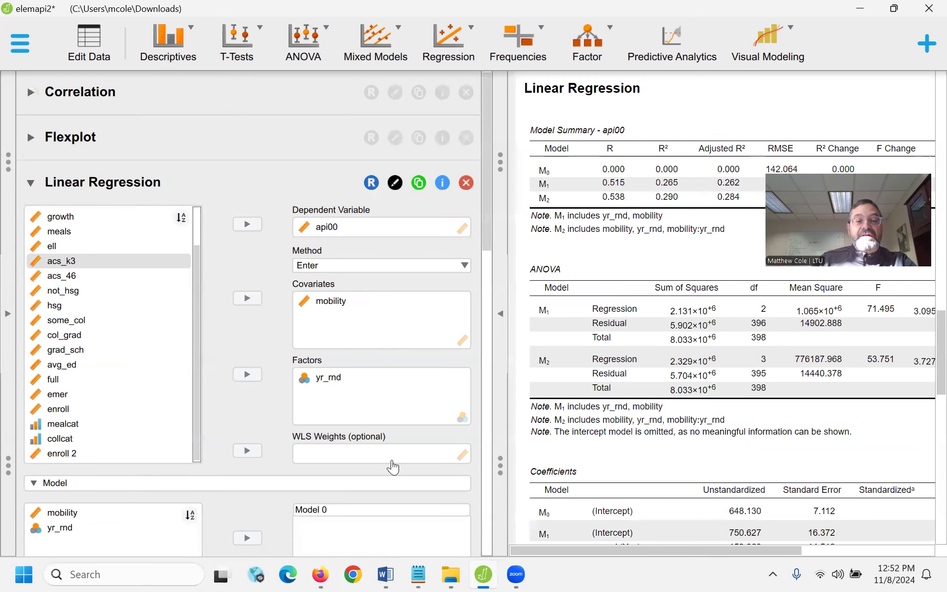
scroll(390, 465, down, 3)
scroll(398, 443, down, 1)
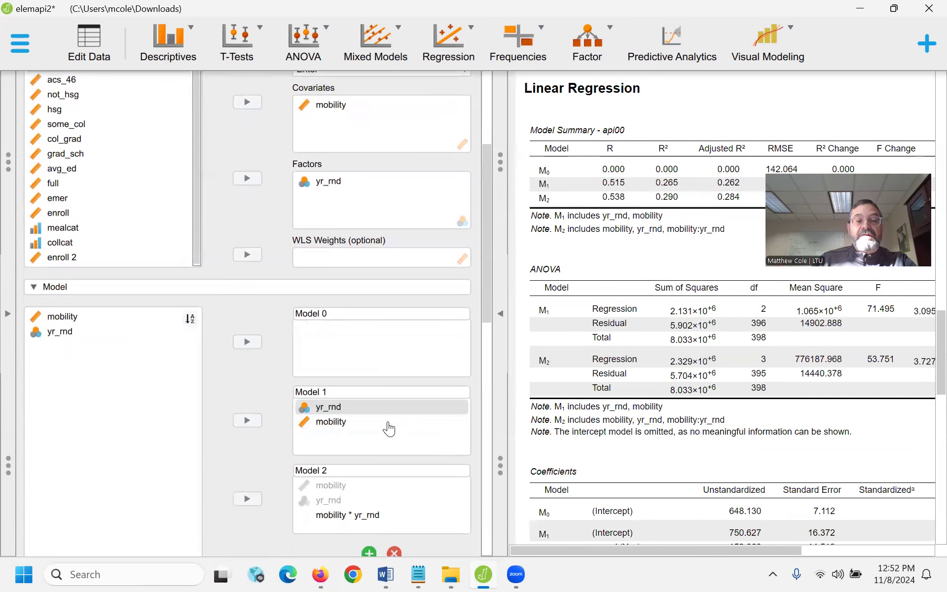
scroll(488, 364, down, 2)
scroll(488, 364, down, 3)
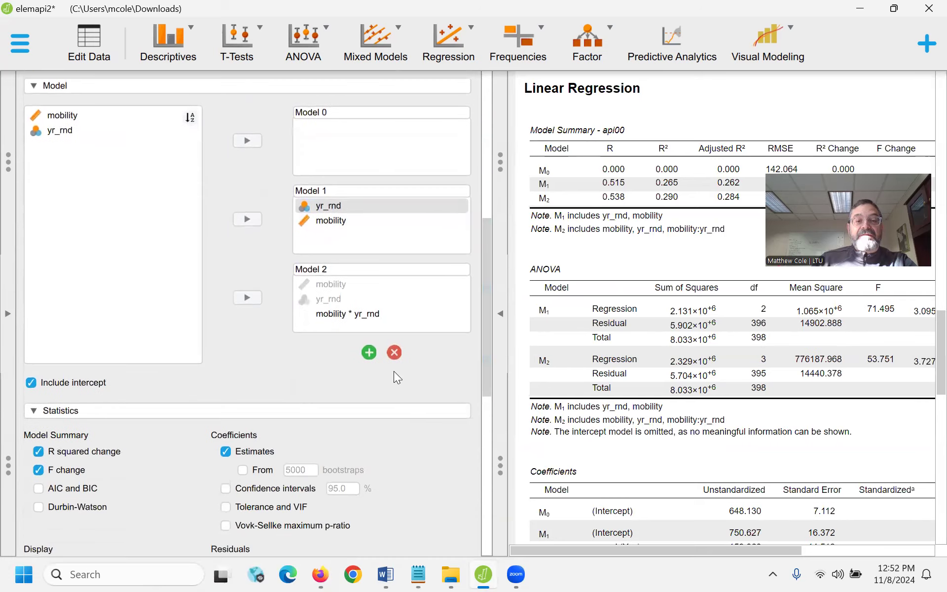
click(369, 353)
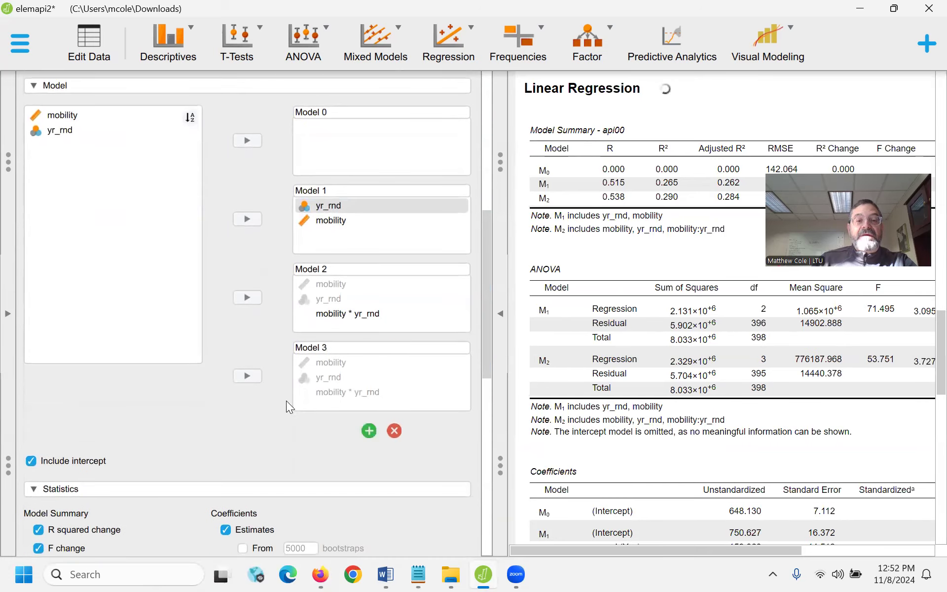
Step: Remove the mobility * yr_rnd interaction from Model 2 and mobility from Model 1, leaving only yr_rnd in the regression models
click(342, 316)
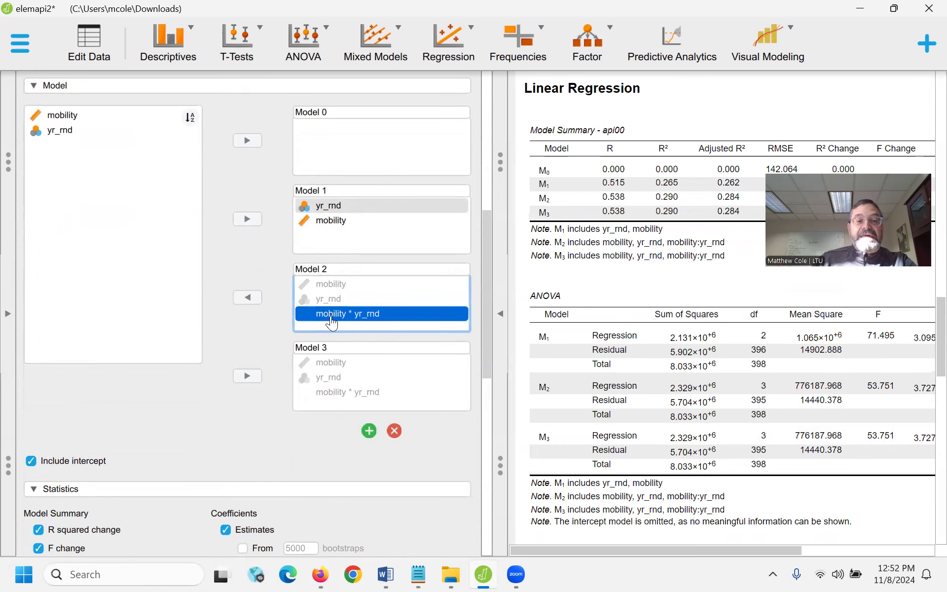
click(238, 300)
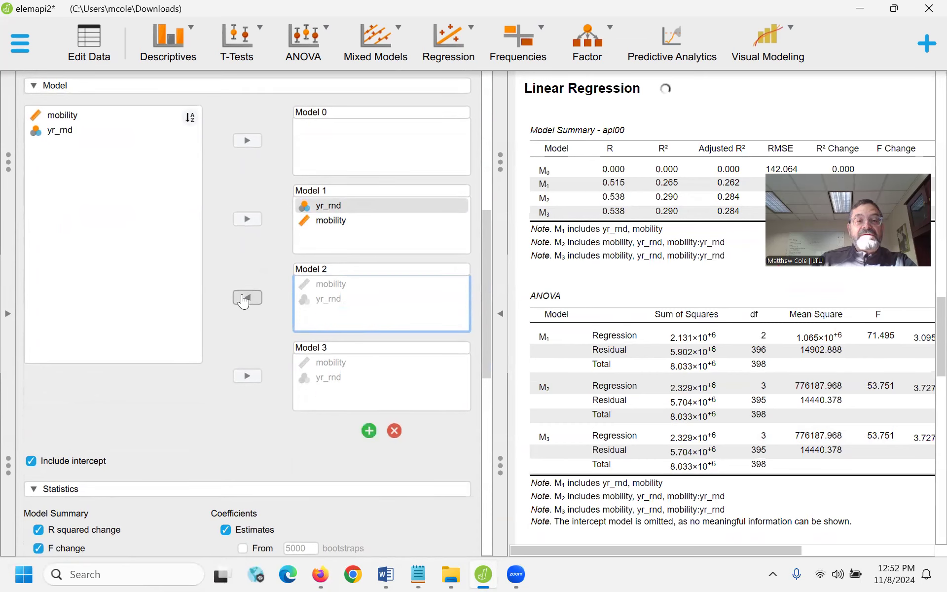
click(326, 225)
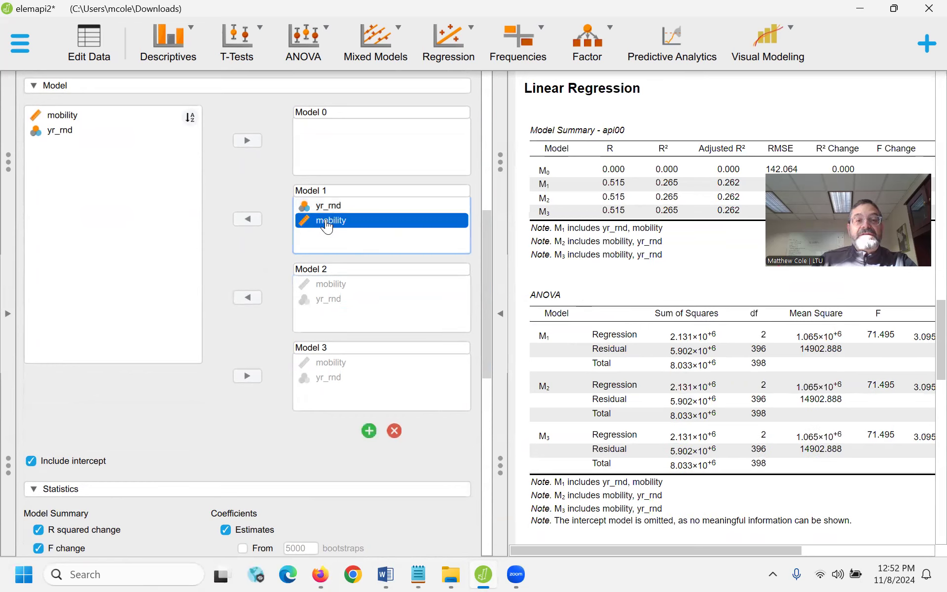
click(247, 219)
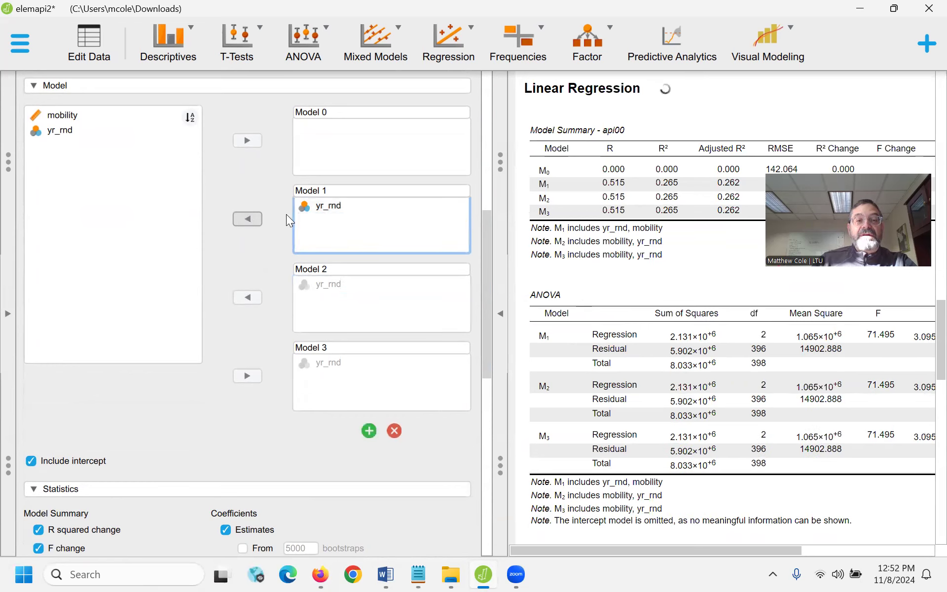
Step: Add mobility to Model 2 and the mobility * yr_rnd interaction to Model 3
click(74, 116)
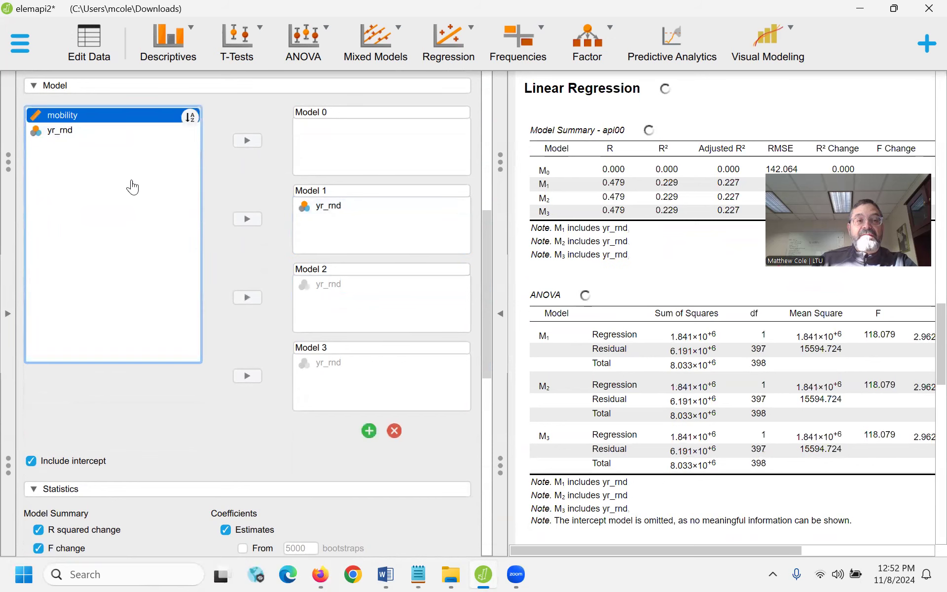
click(247, 297)
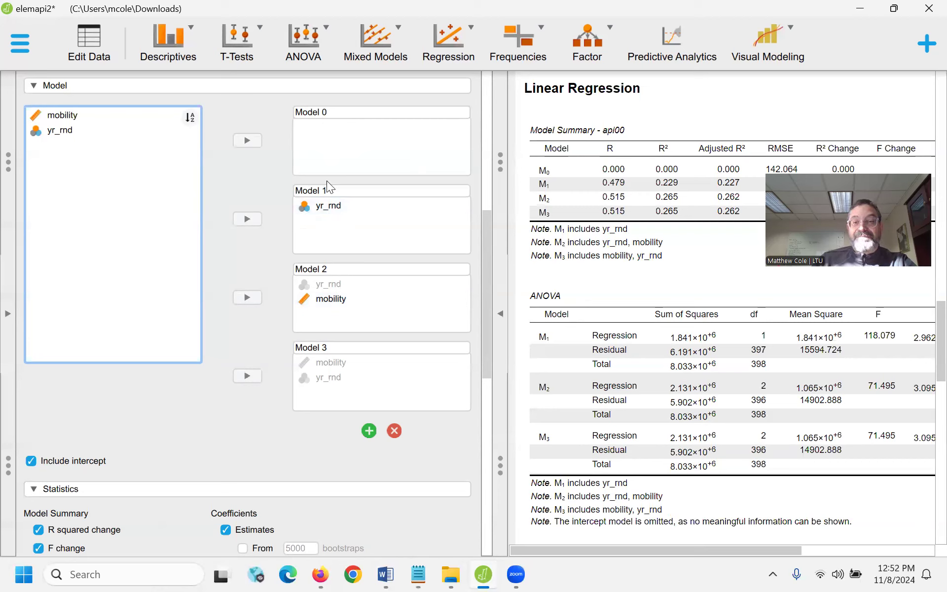
click(324, 301)
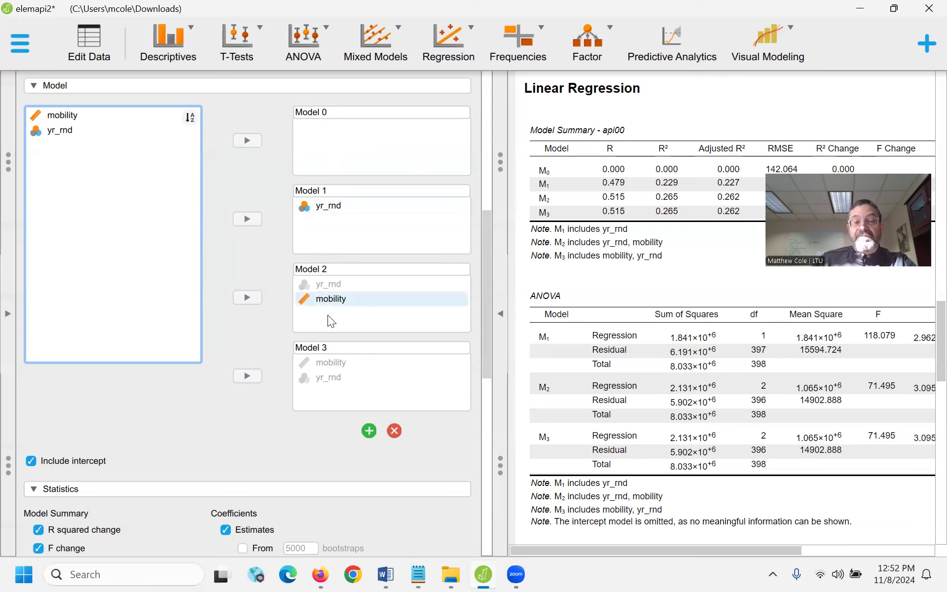
click(62, 120)
shift+click(64, 134)
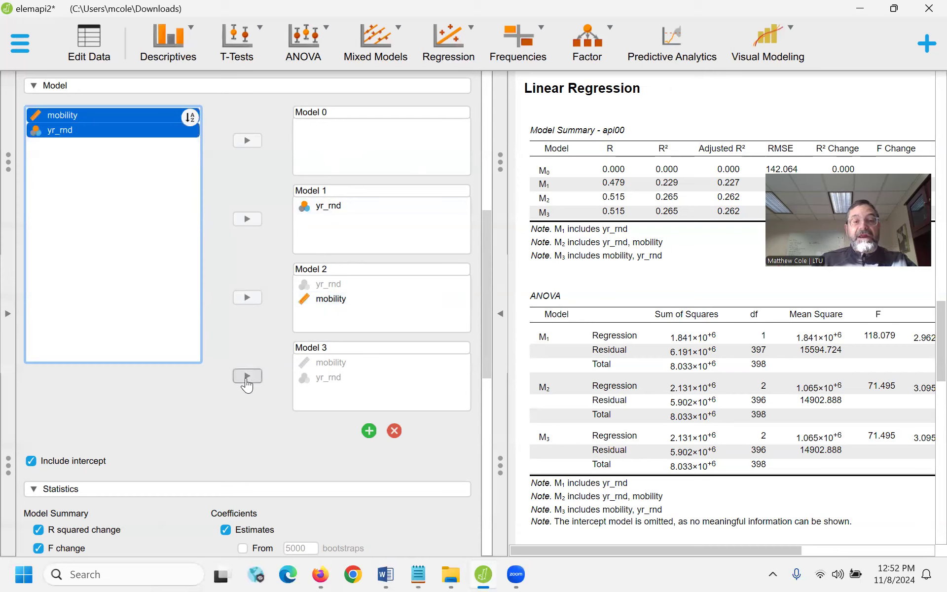
click(247, 378)
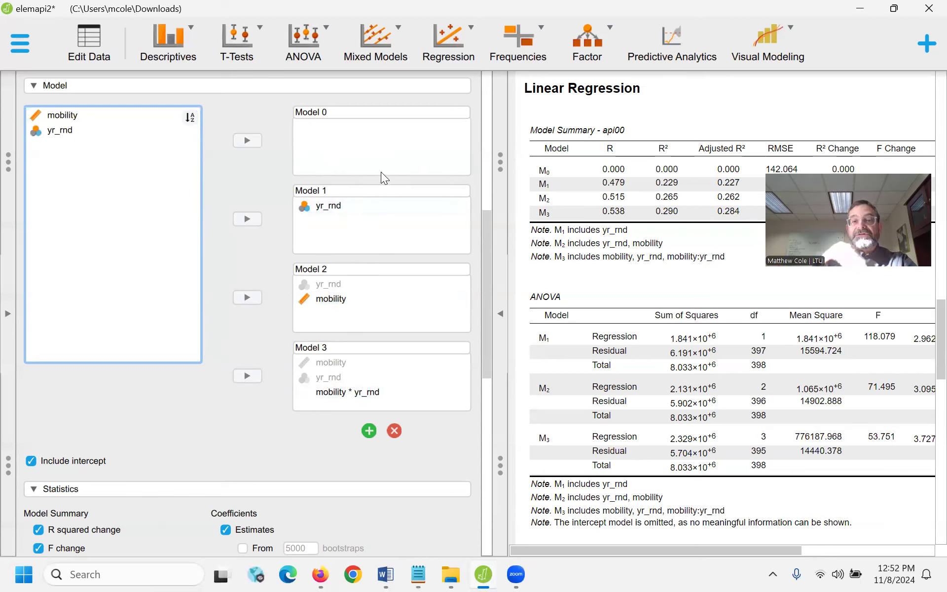
Step: Hide the input options and examine the R² change, F change and p values in the model summary alongside the ANOVA table for the three models
click(501, 315)
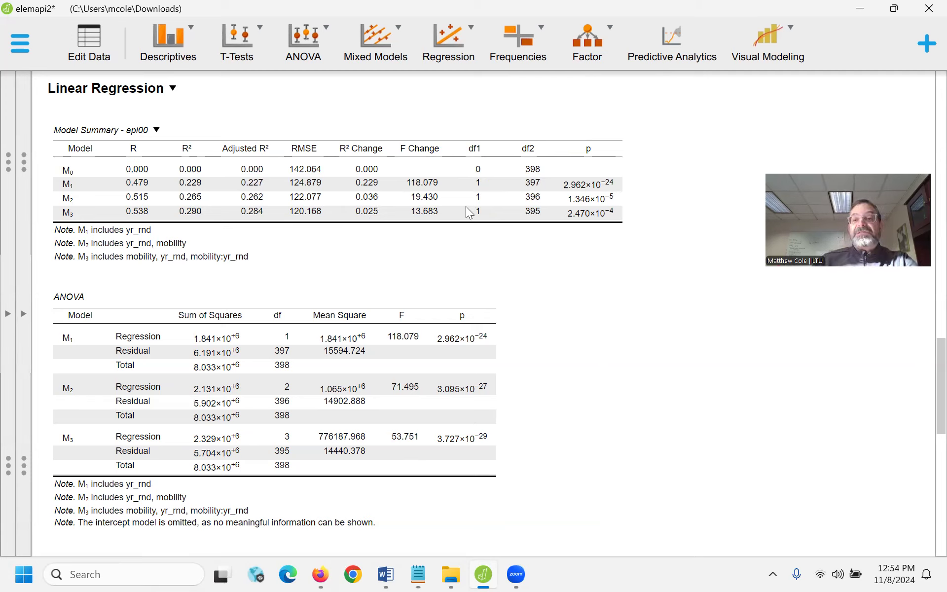
scroll(298, 294, down, 1)
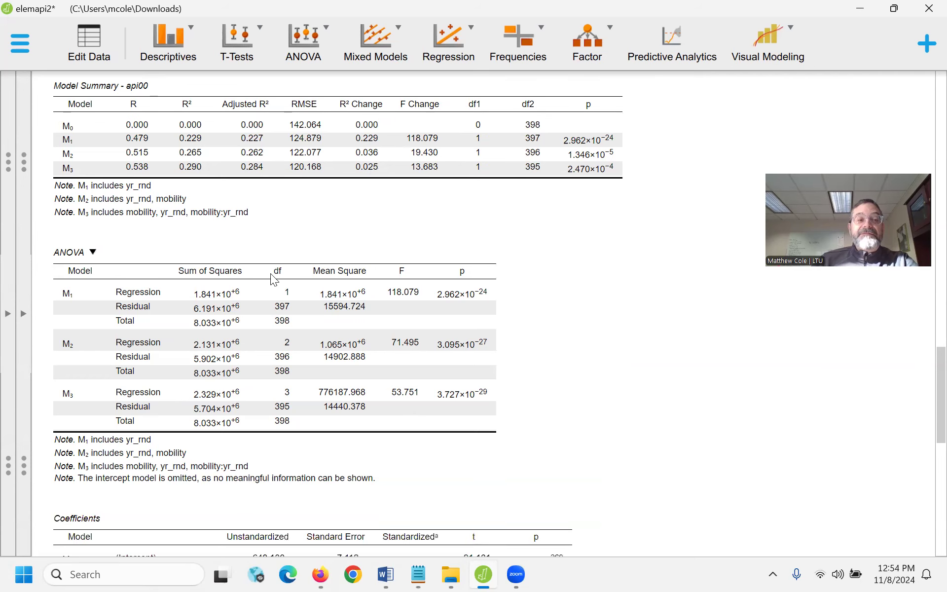
scroll(277, 298, down, 2)
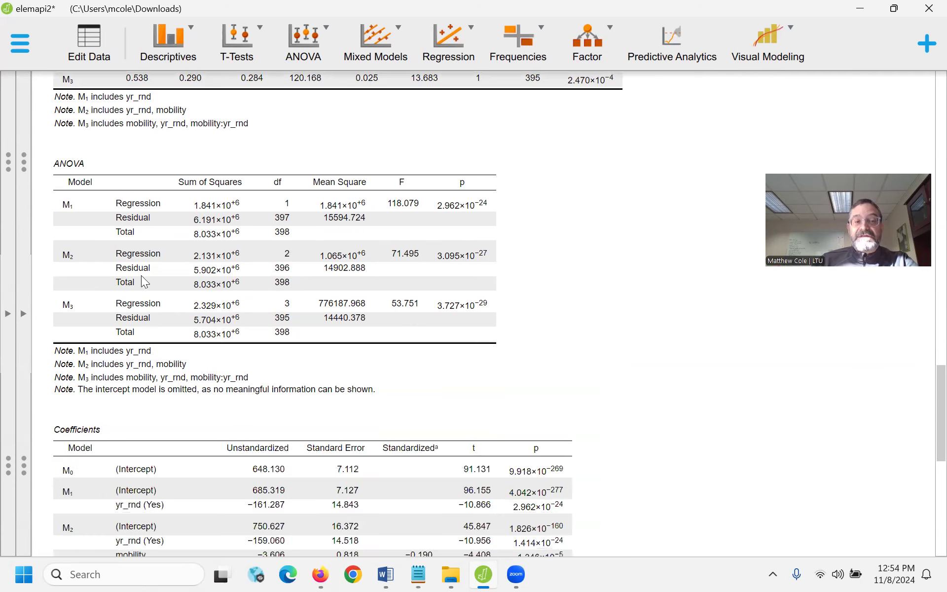
scroll(403, 276, up, 1)
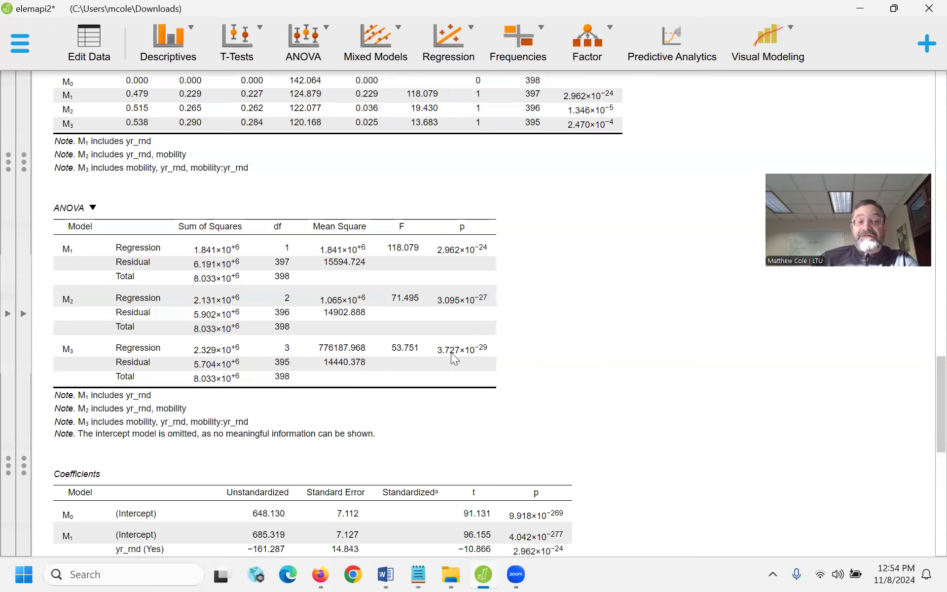
scroll(453, 366, down, 1)
scroll(467, 306, down, 2)
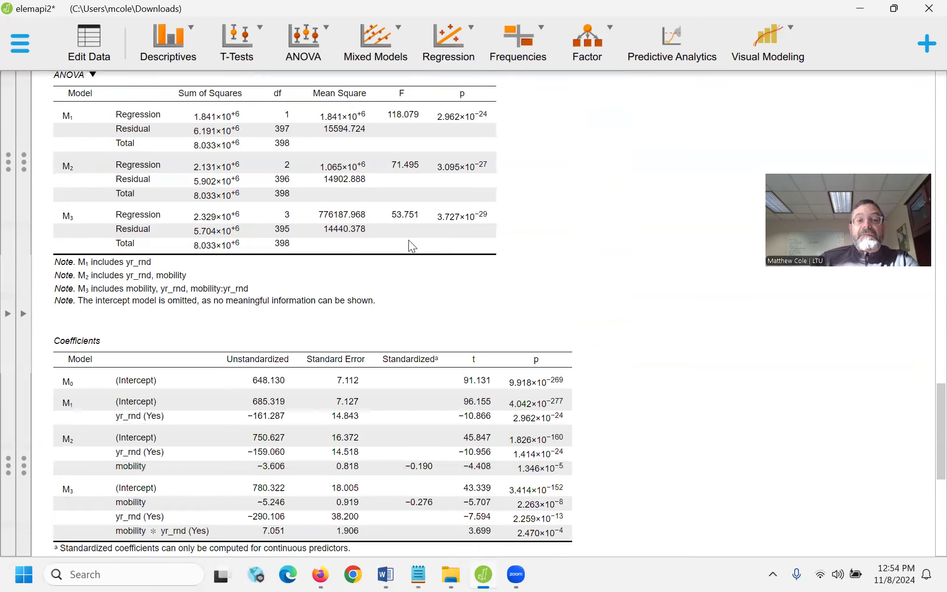
scroll(432, 212, up, 1)
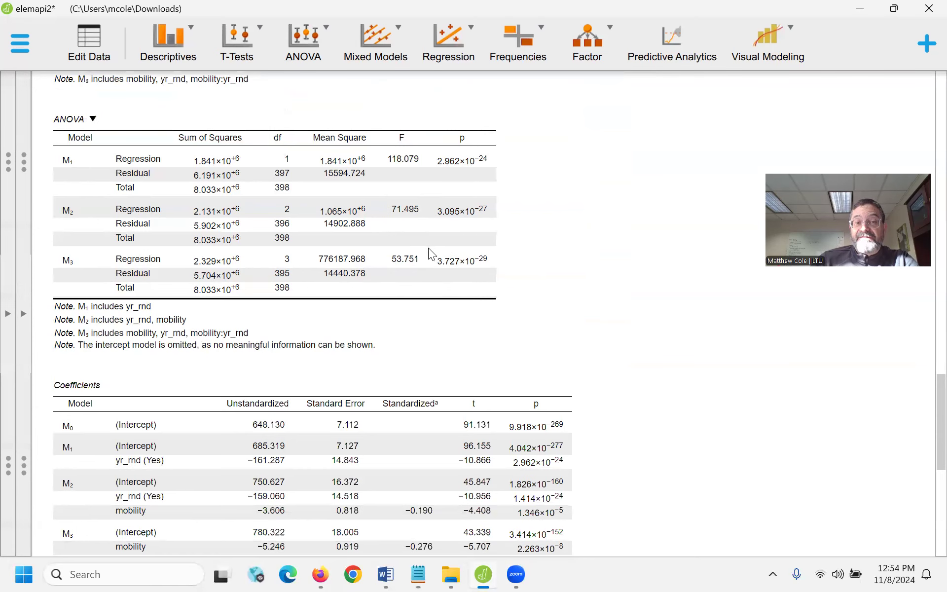
scroll(430, 268, up, 3)
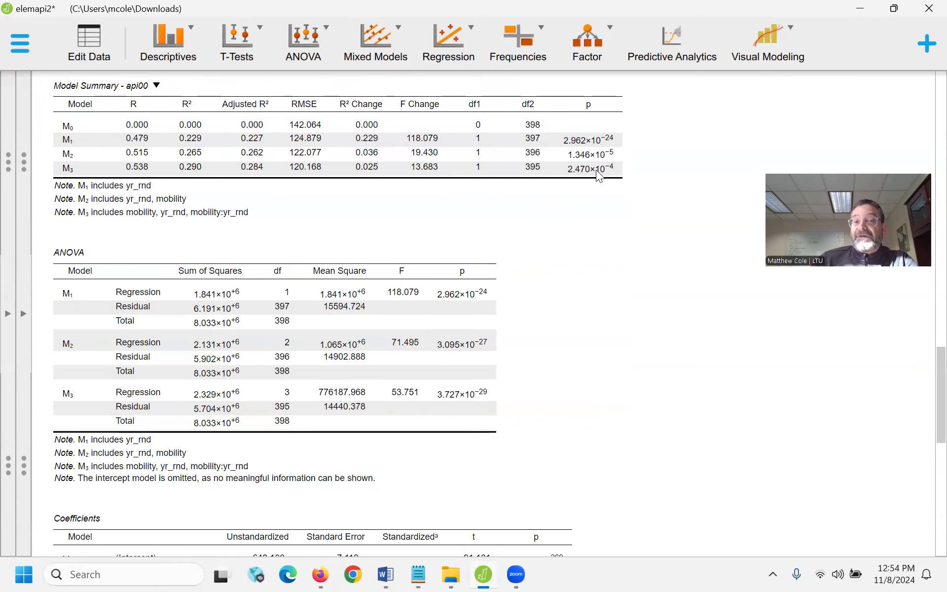
Step: Examine the coefficients table and the residuals vs. predicted and Q-Q plots, comparing them with the Flexplot of api00 by mobility and yr_rnd
scroll(540, 263, down, 6)
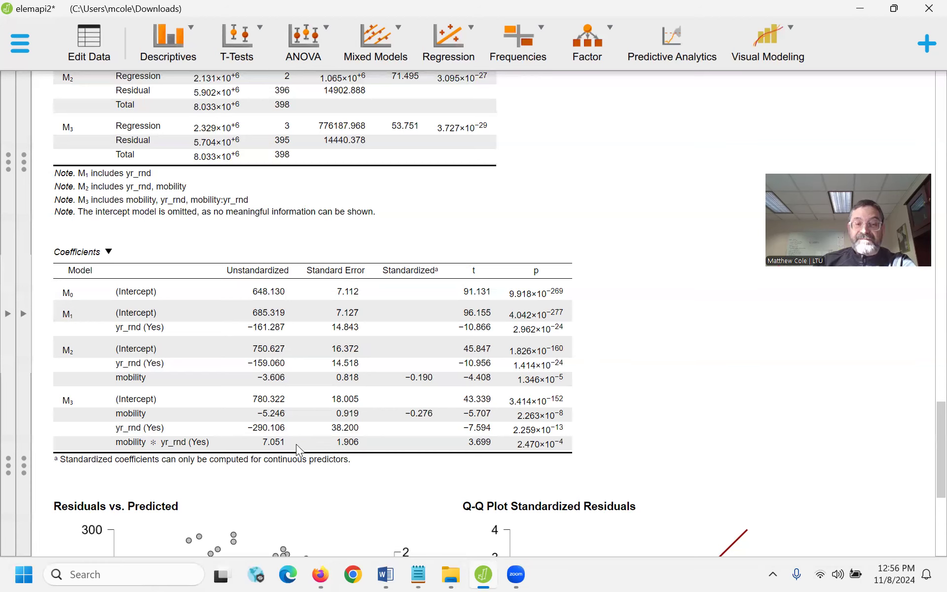
scroll(334, 440, down, 1)
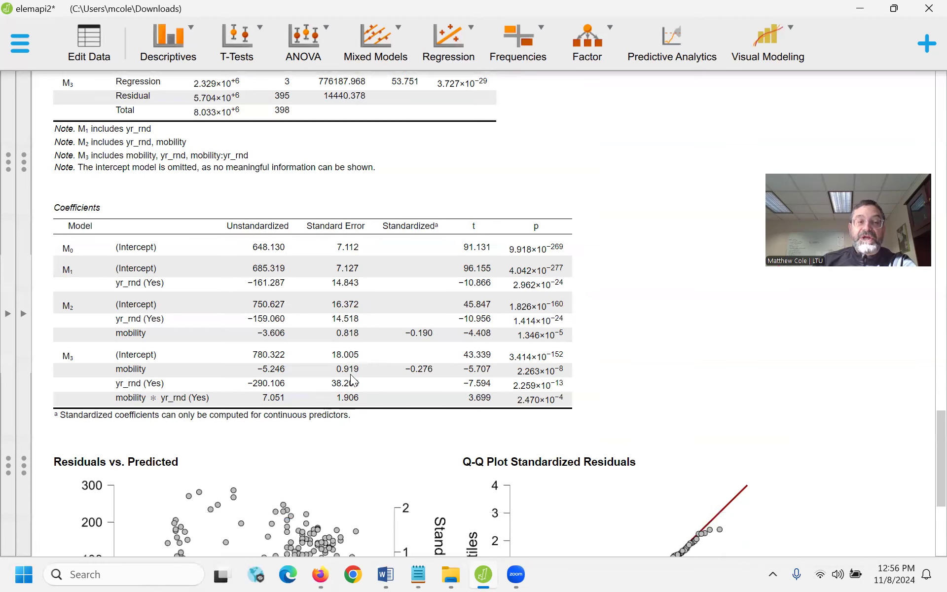
scroll(350, 374, down, 2)
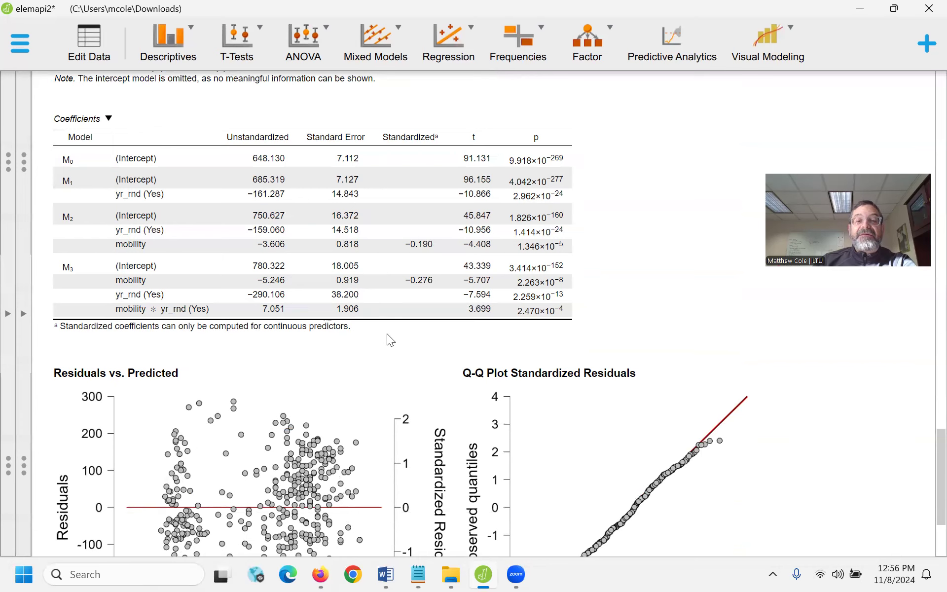
scroll(388, 337, down, 3)
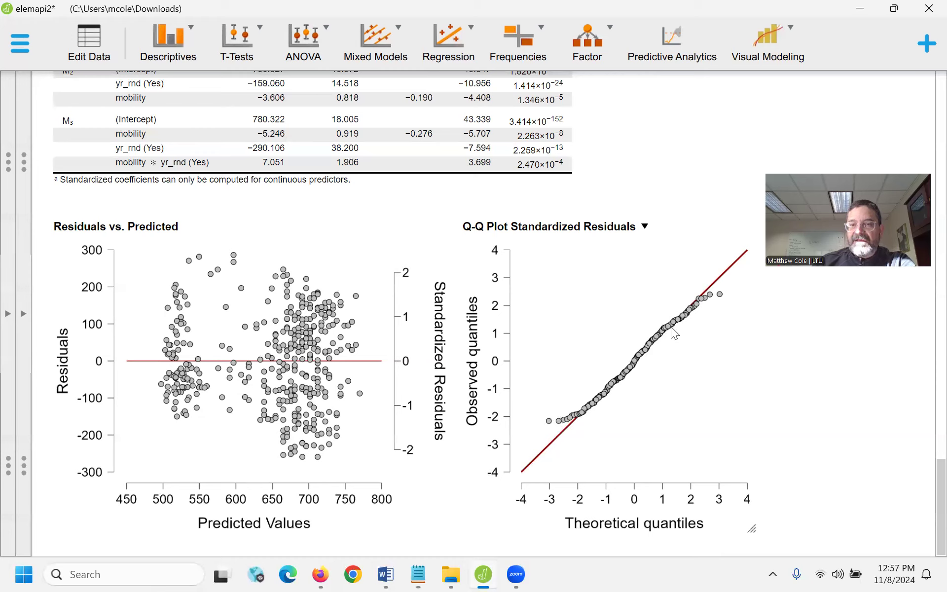
scroll(628, 433, up, 15)
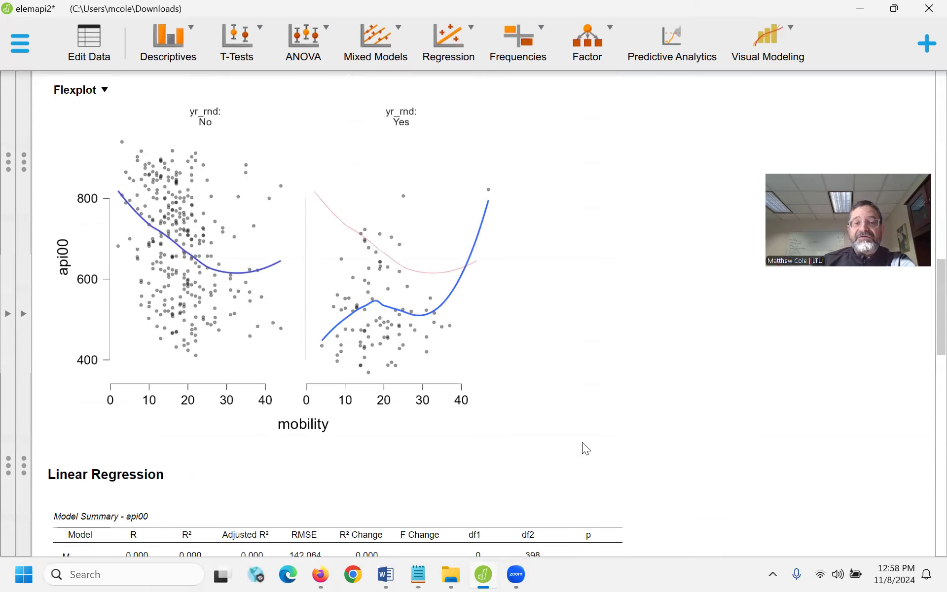
scroll(584, 446, down, 8)
scroll(582, 442, down, 10)
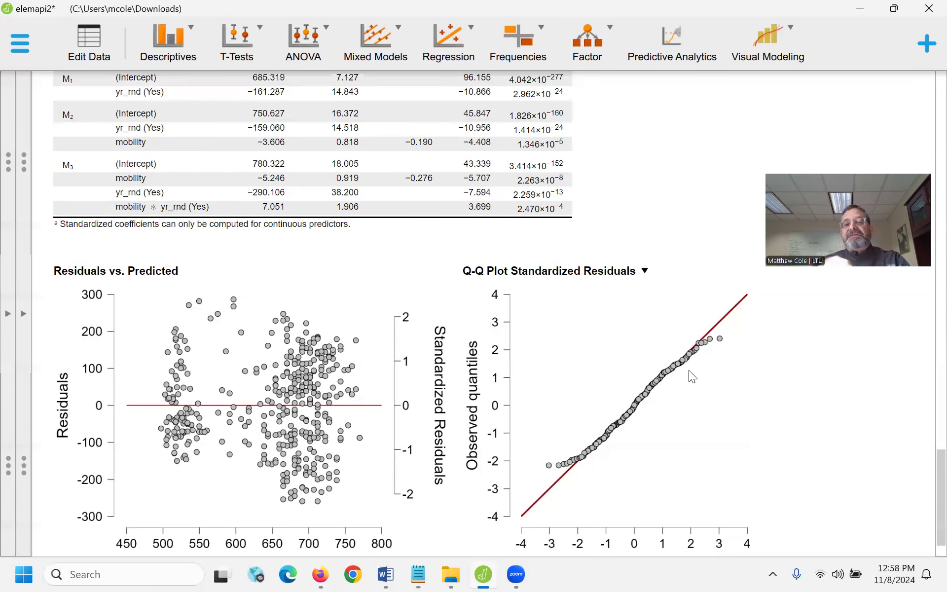
scroll(686, 399, up, 11)
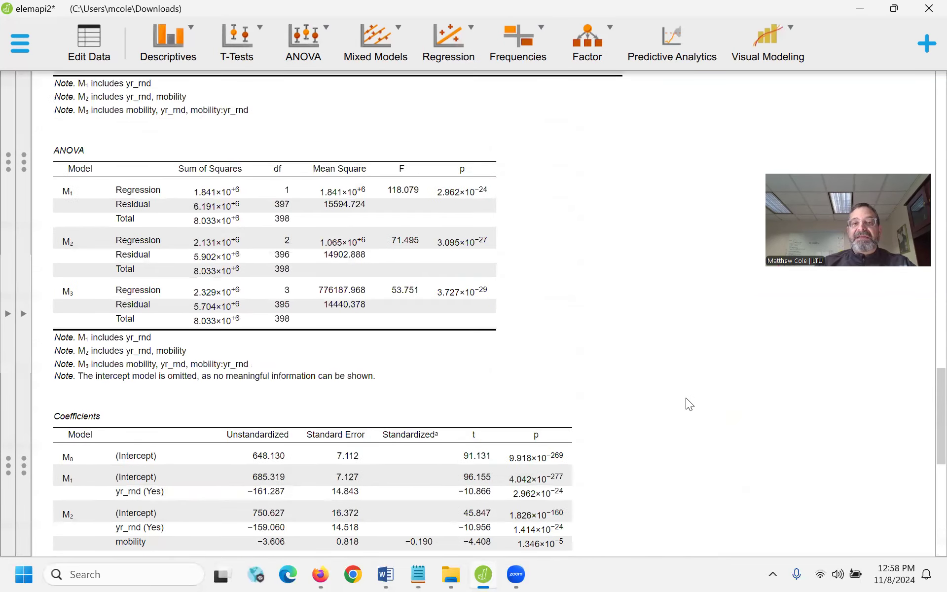
scroll(685, 397, up, 4)
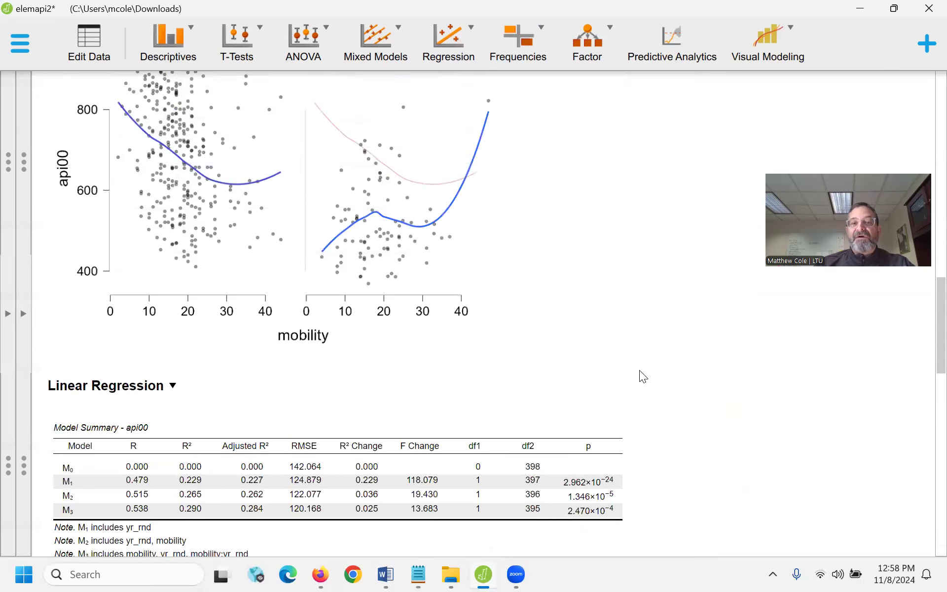
scroll(529, 326, down, 2)
scroll(529, 331, down, 14)
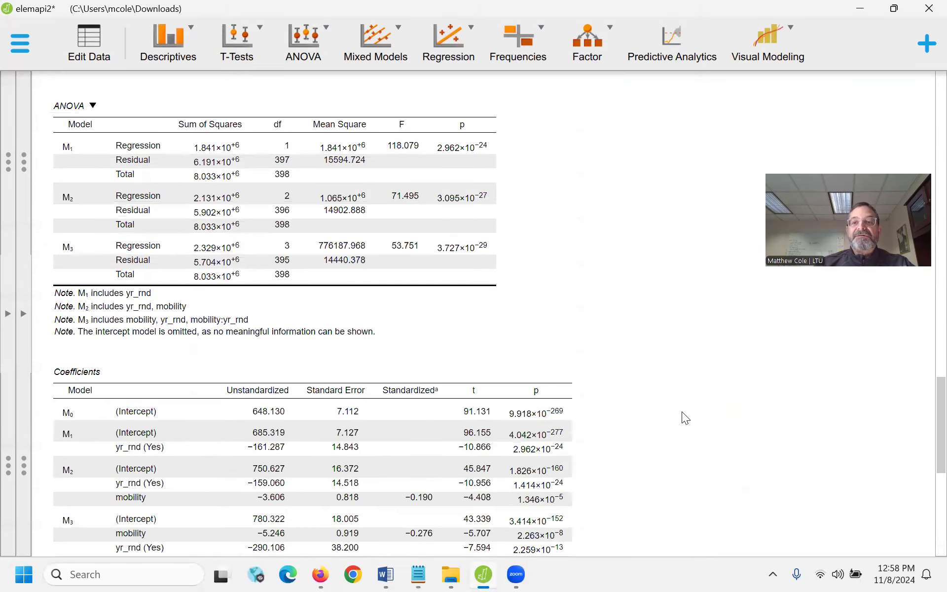
scroll(682, 417, down, 2)
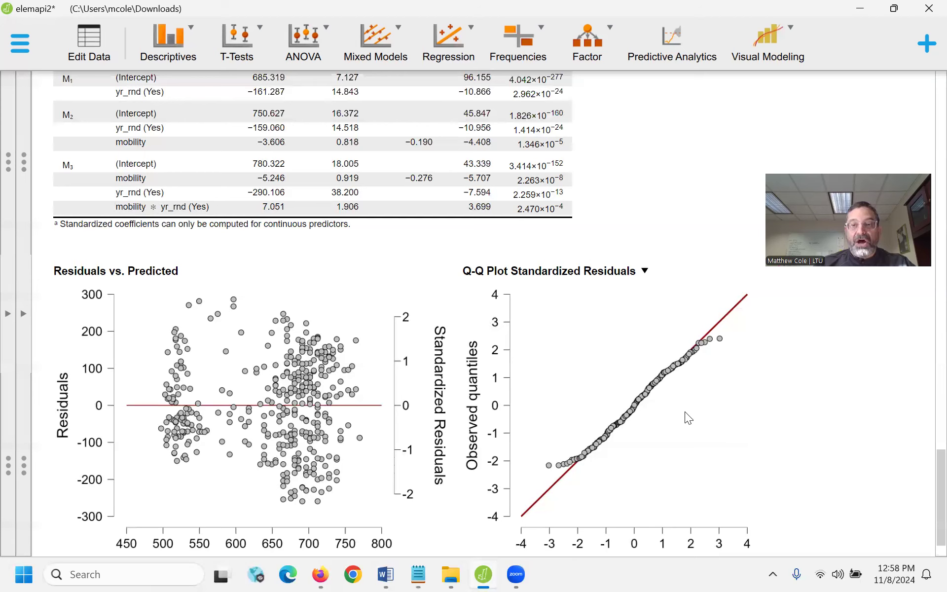
scroll(661, 405, down, 1)
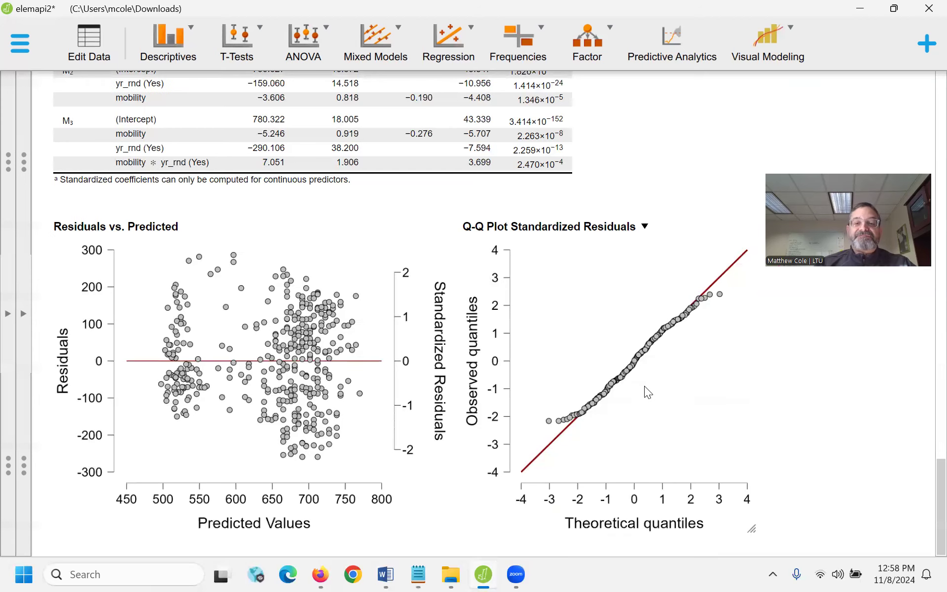
scroll(644, 386, up, 9)
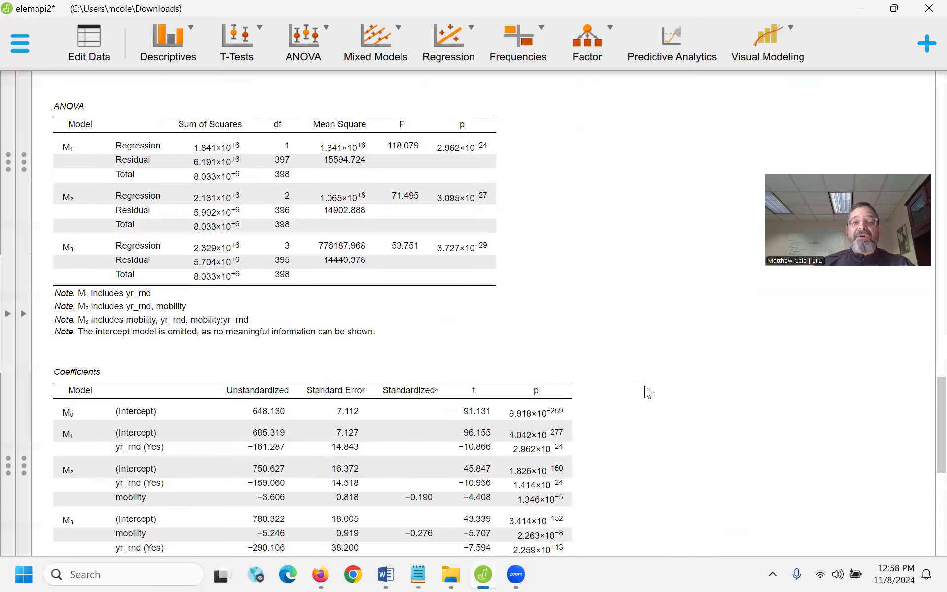
scroll(644, 386, down, 2)
Step: Review the paneled Flexplot and all regression tables once more, check the regression's input options briefly, and return to the full-width residual plots
scroll(644, 386, up, 15)
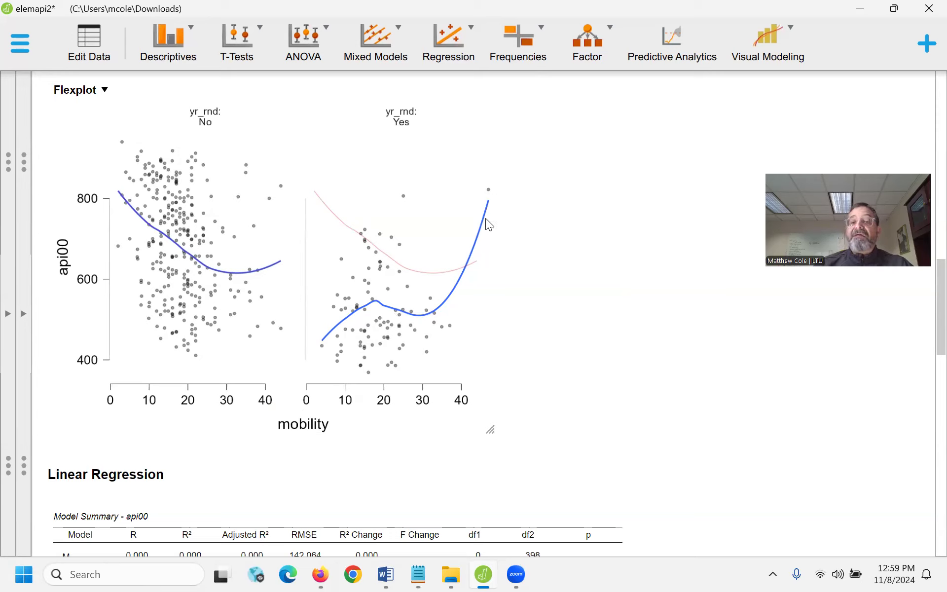
scroll(427, 338, down, 5)
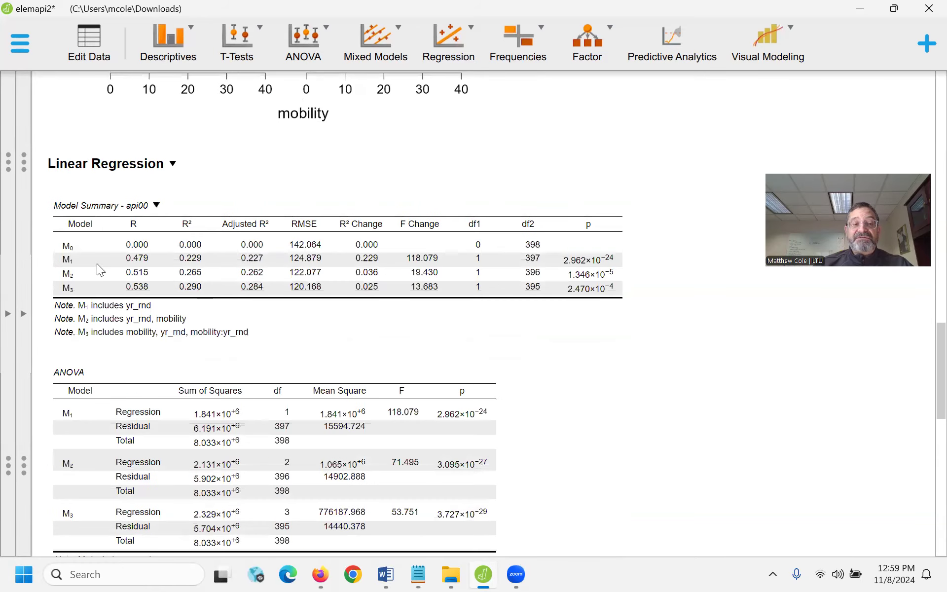
scroll(113, 355, down, 2)
scroll(128, 449, down, 5)
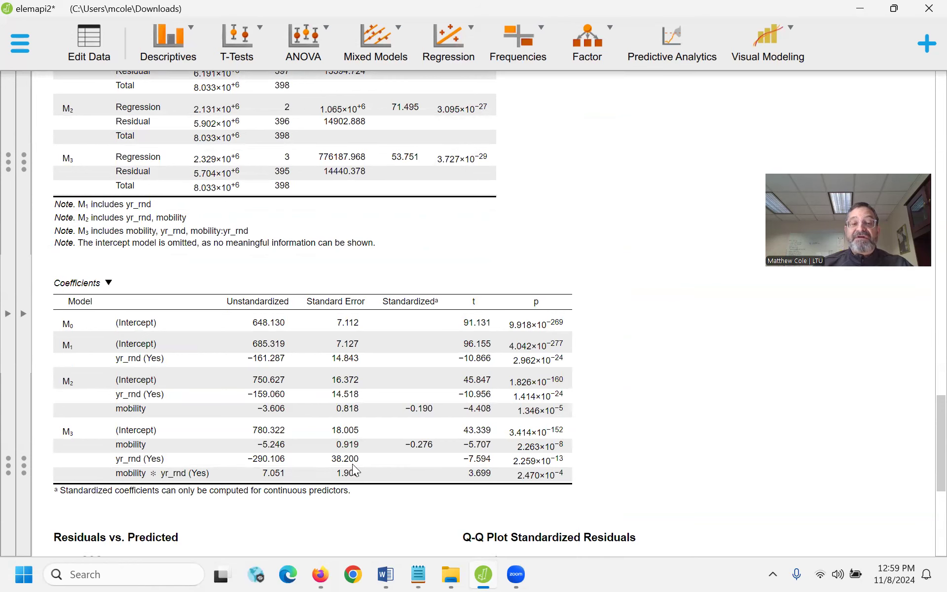
scroll(359, 471, up, 2)
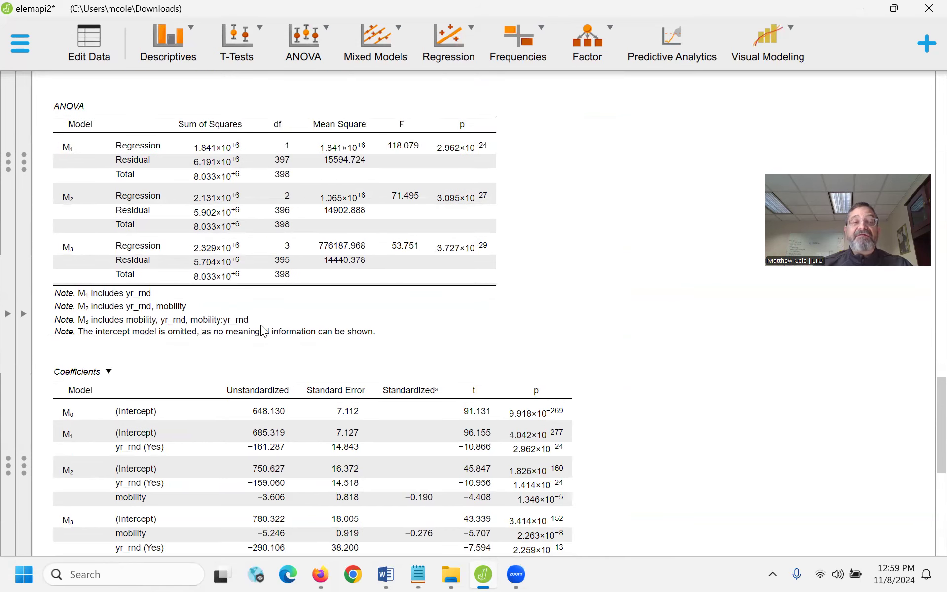
scroll(275, 282, up, 3)
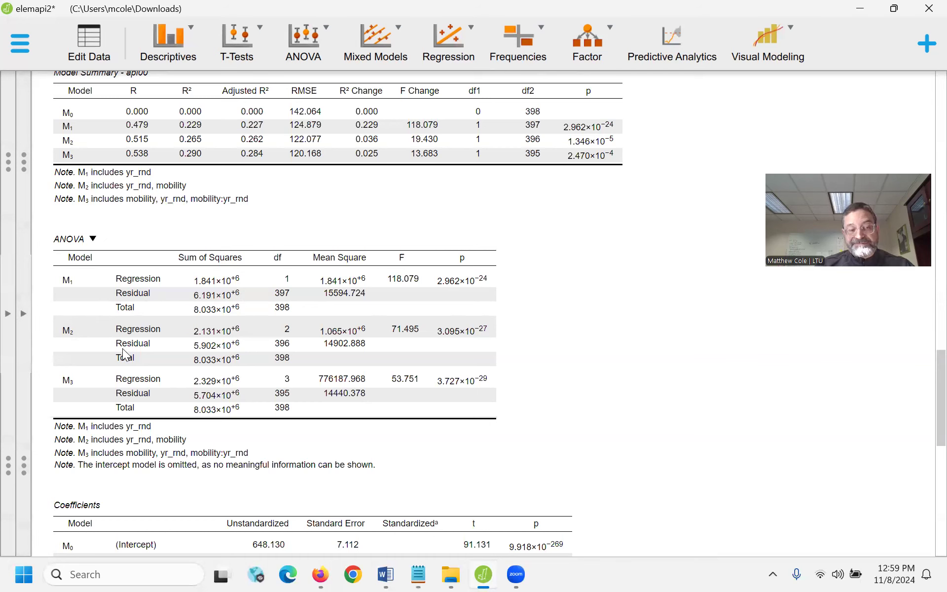
click(23, 313)
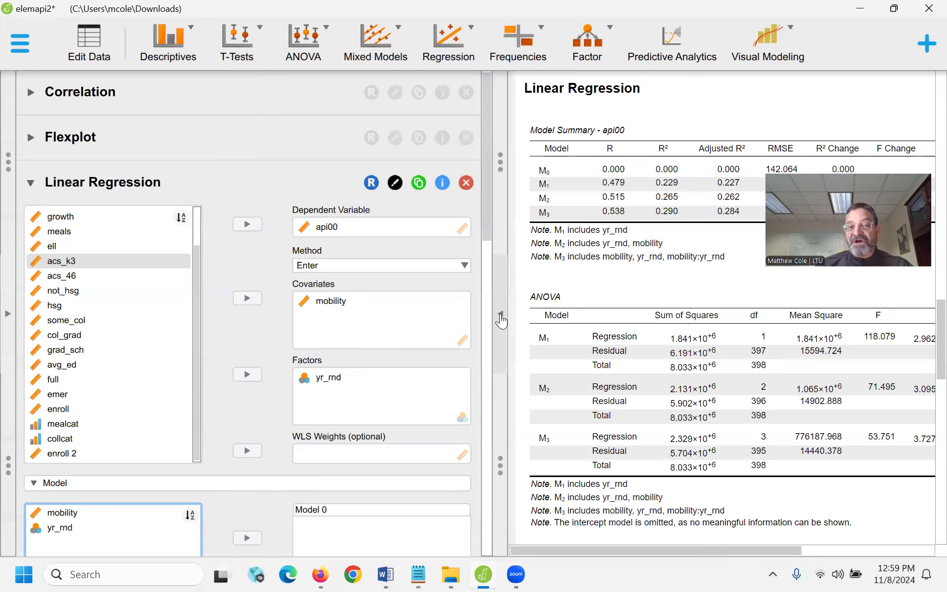
click(500, 318)
scroll(508, 306, down, 10)
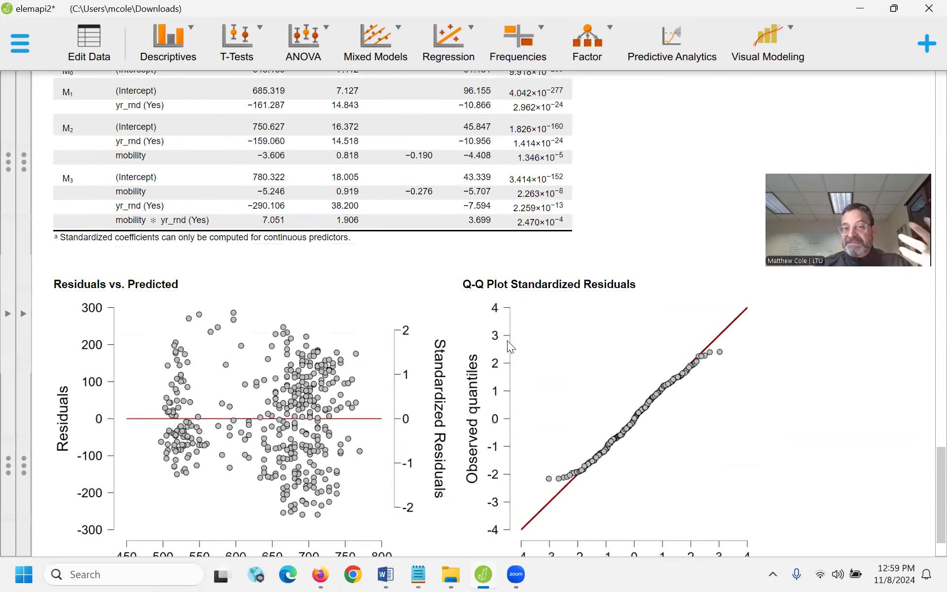
Step: Look over the coefficients, Flexplot, model summary and ANOVA output again, and reopen the linear regression's input options
scroll(511, 347, down, 2)
scroll(513, 348, up, 6)
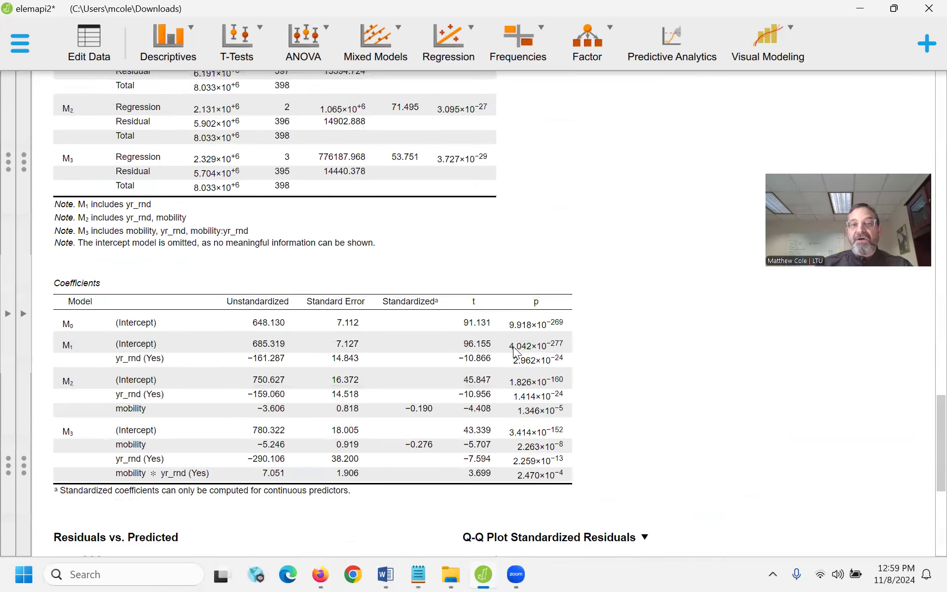
scroll(513, 348, up, 15)
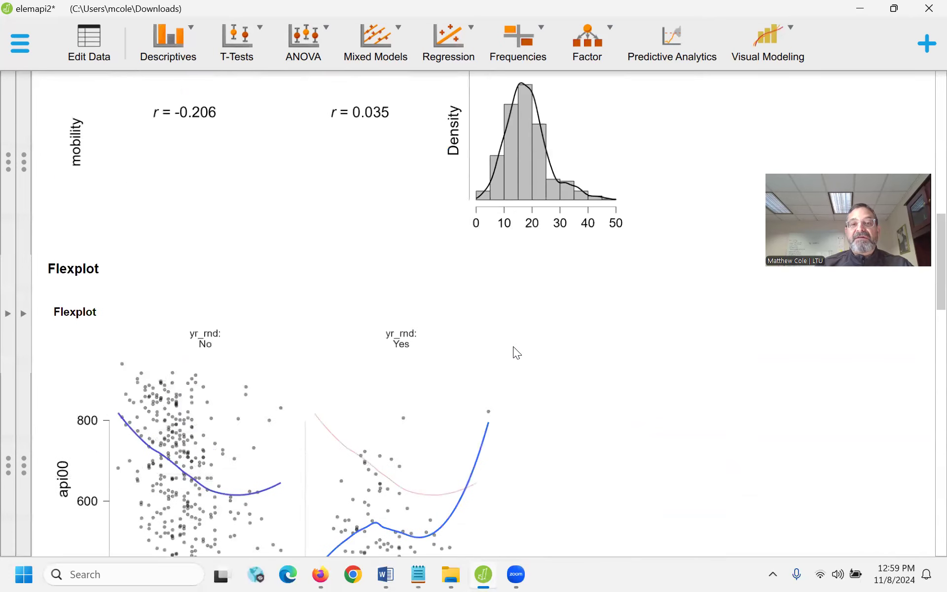
scroll(512, 347, up, 6)
scroll(513, 347, down, 18)
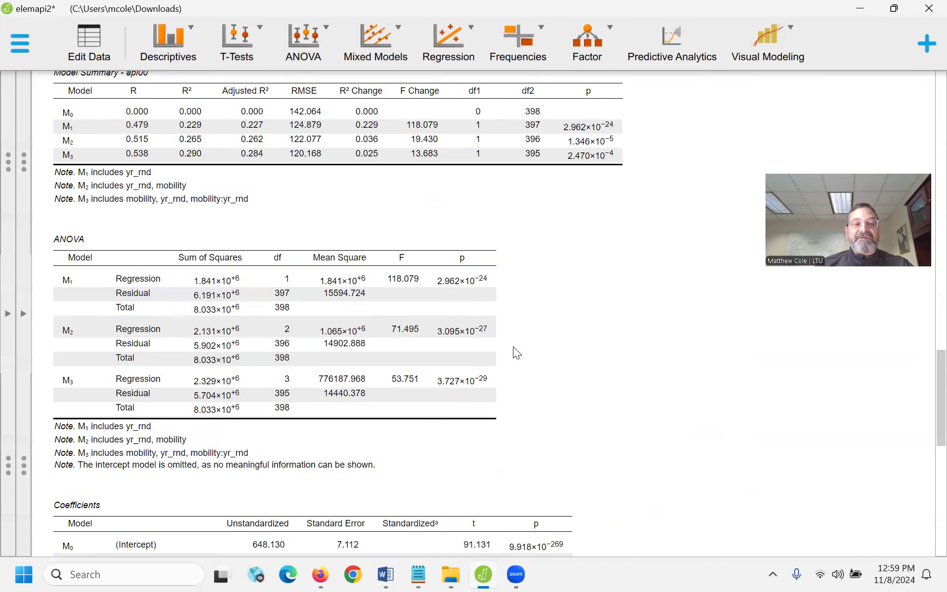
scroll(513, 346, down, 4)
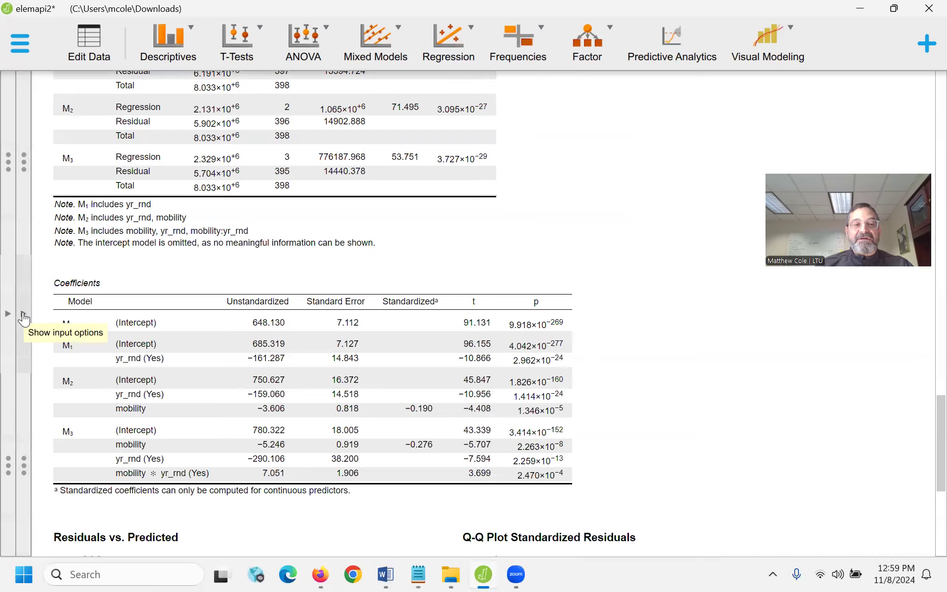
click(24, 318)
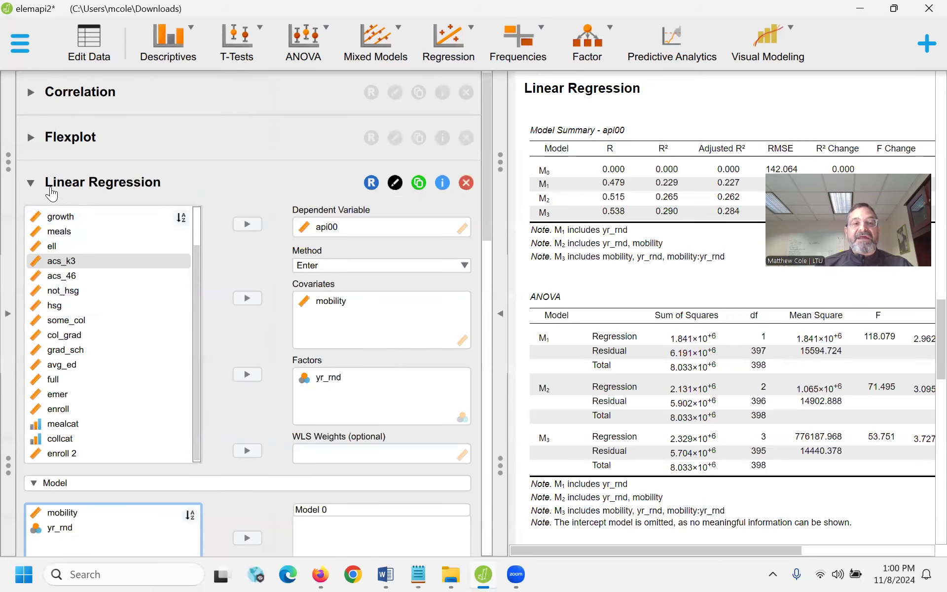
Step: Switch to the Start Here (Lecture) document in Firefox and read the Example 1 and Example 2 analysis outlines
mouse_move(323, 568)
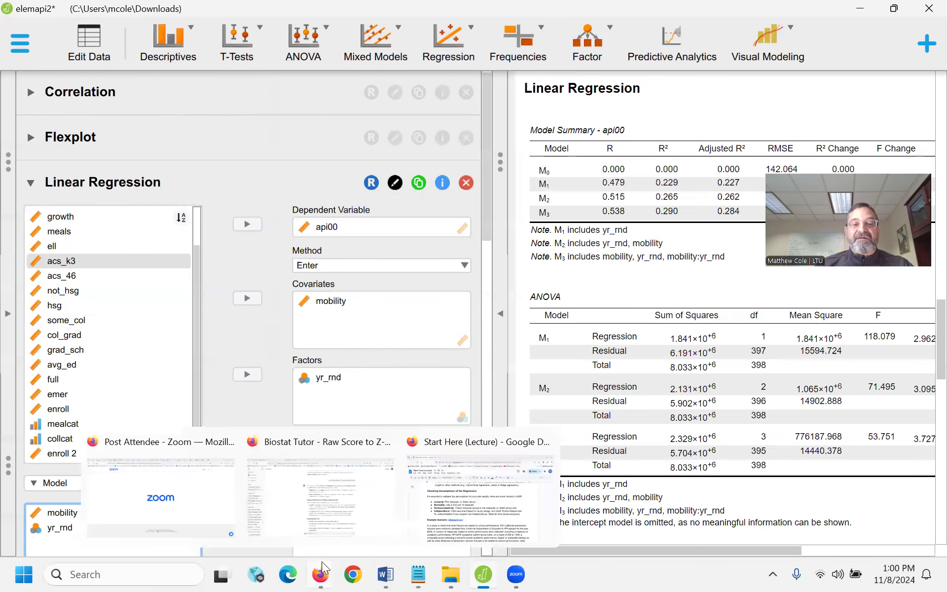
click(443, 508)
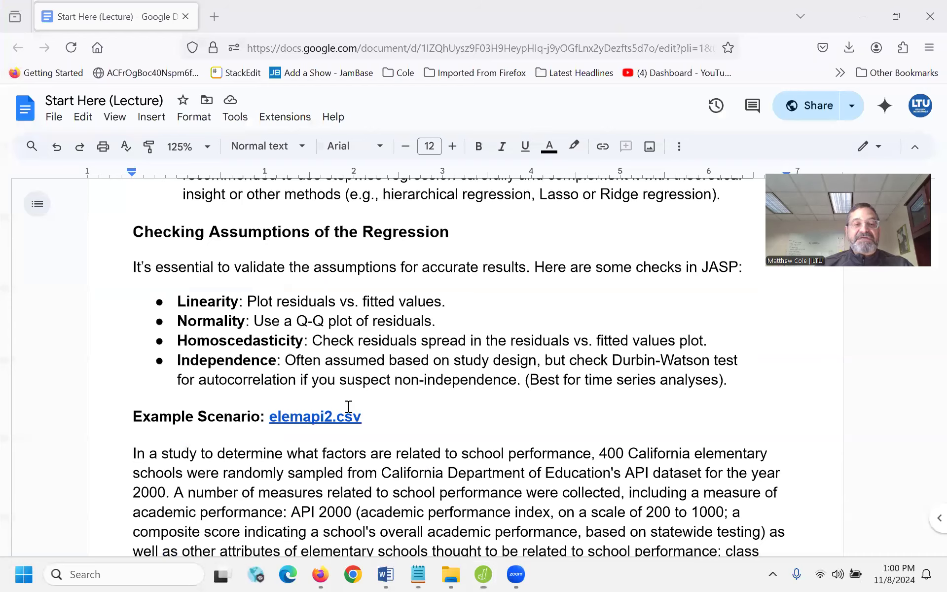
scroll(349, 407, down, 20)
scroll(348, 406, down, 1)
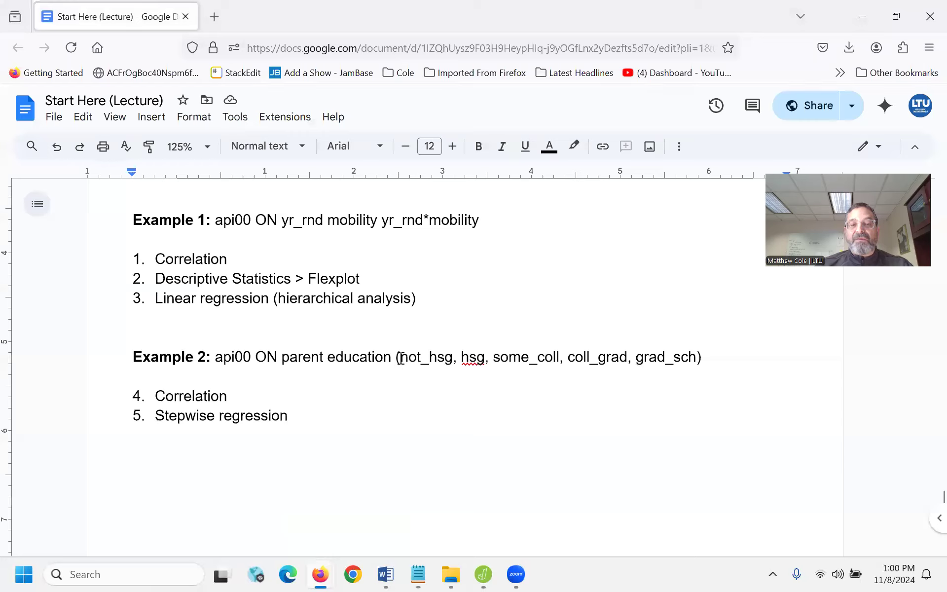
click(422, 357)
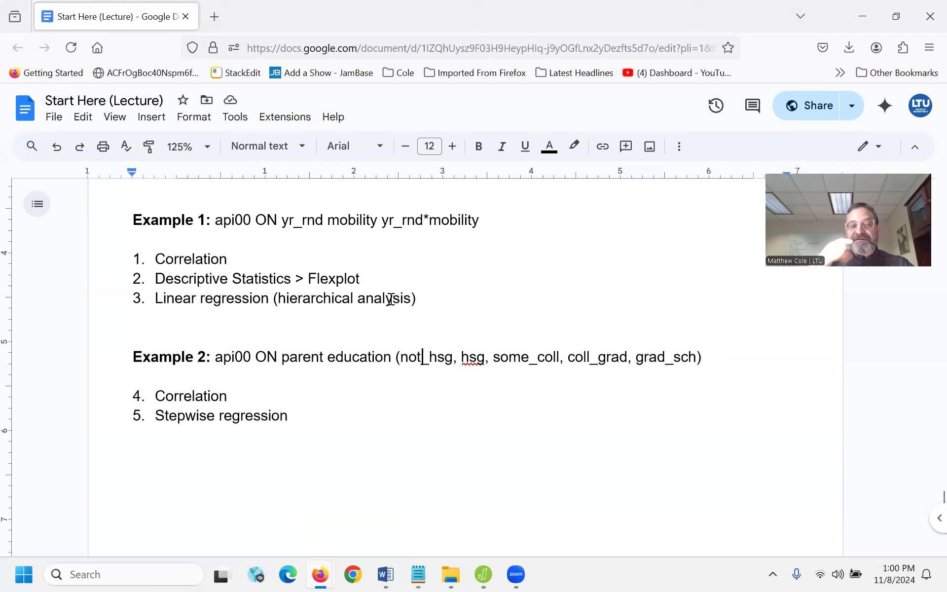
Step: Return to JASP and review the regression's dependent variable, covariate, factor and the terms entered in Models 0 to 3
mouse_move(483, 573)
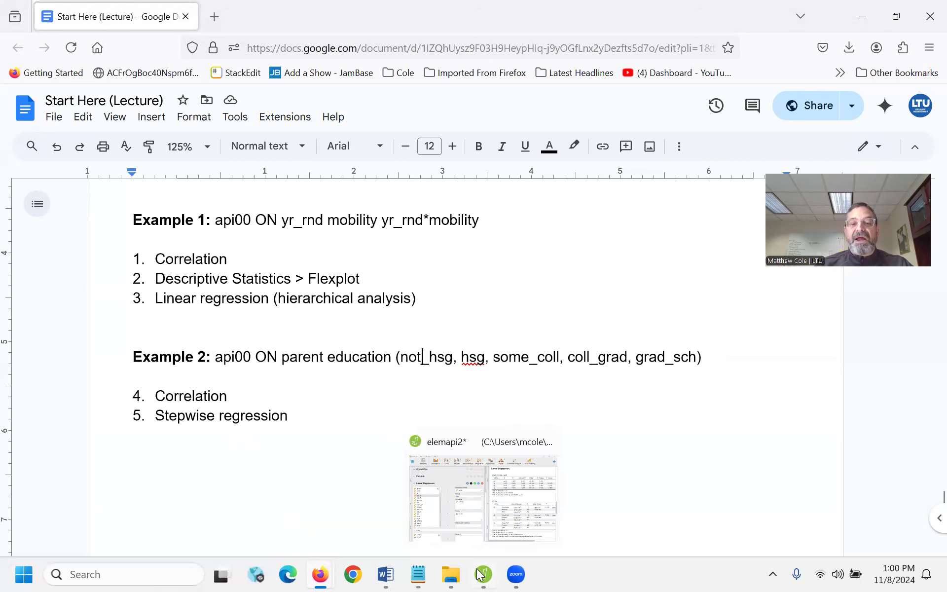
click(505, 514)
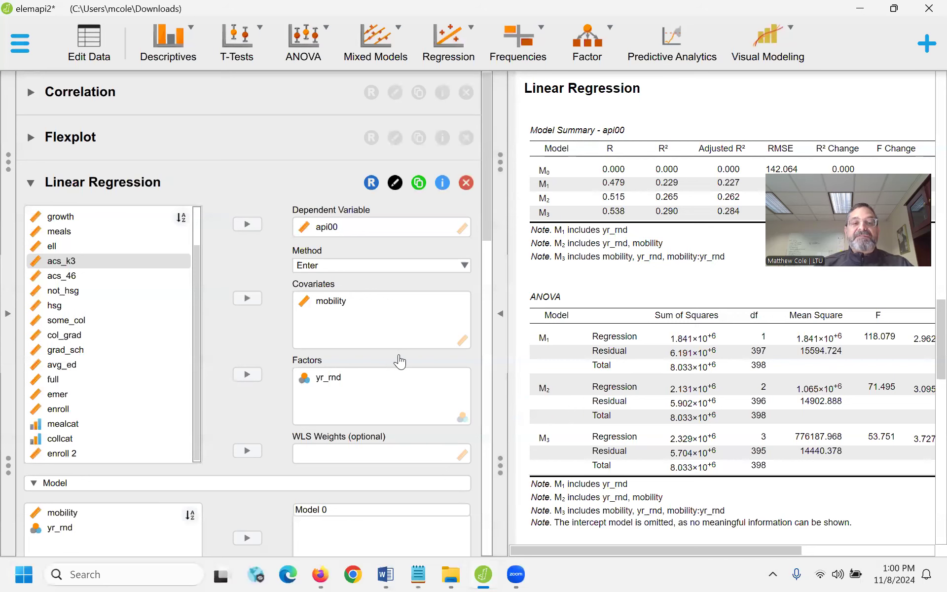
scroll(399, 357, down, 1)
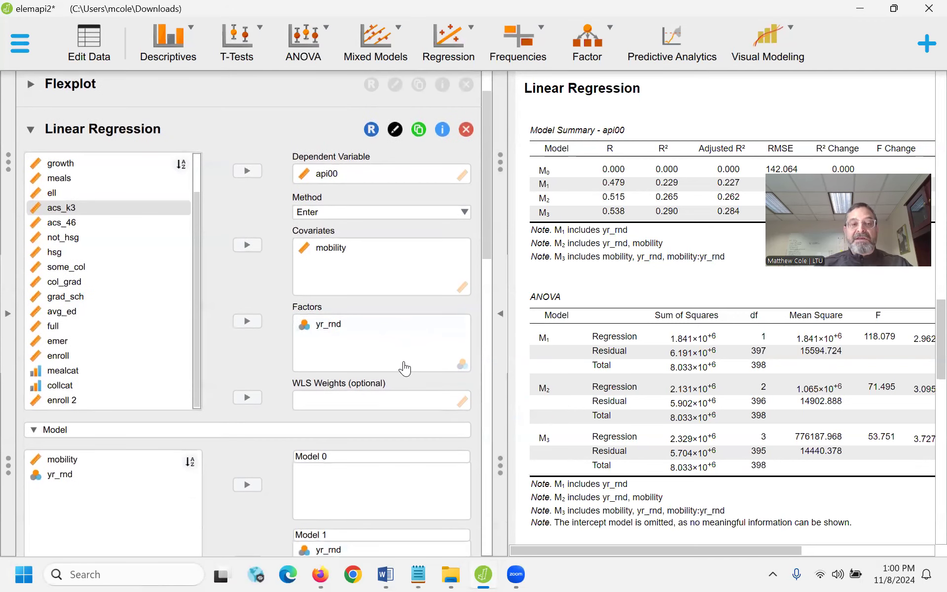
scroll(486, 443, down, 1)
scroll(486, 447, down, 4)
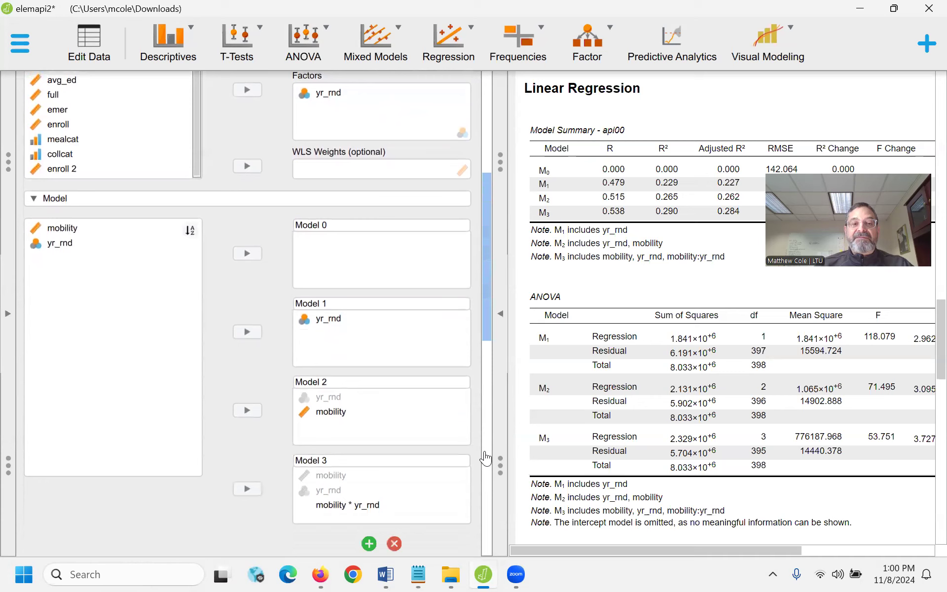
scroll(379, 370, up, 1)
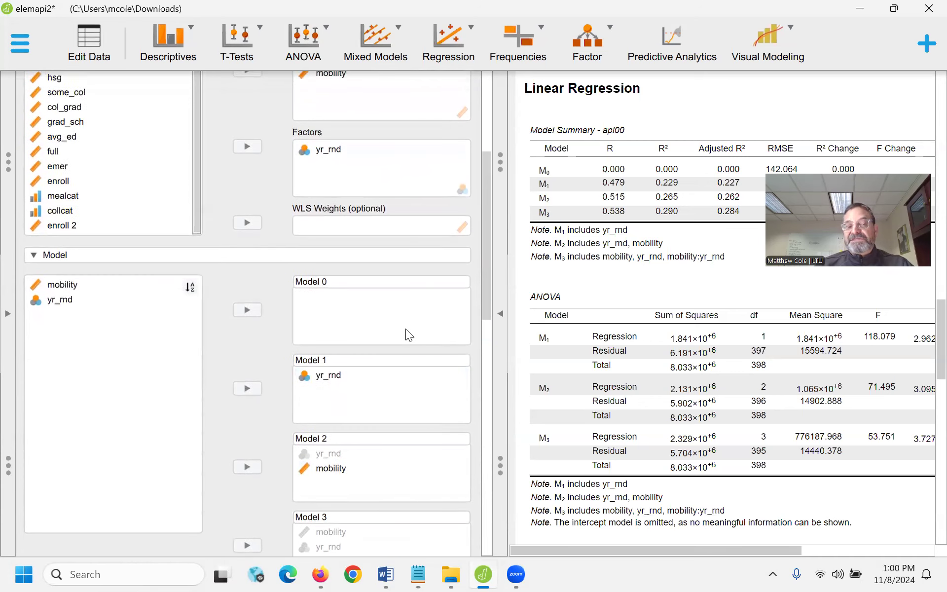
scroll(425, 288, up, 2)
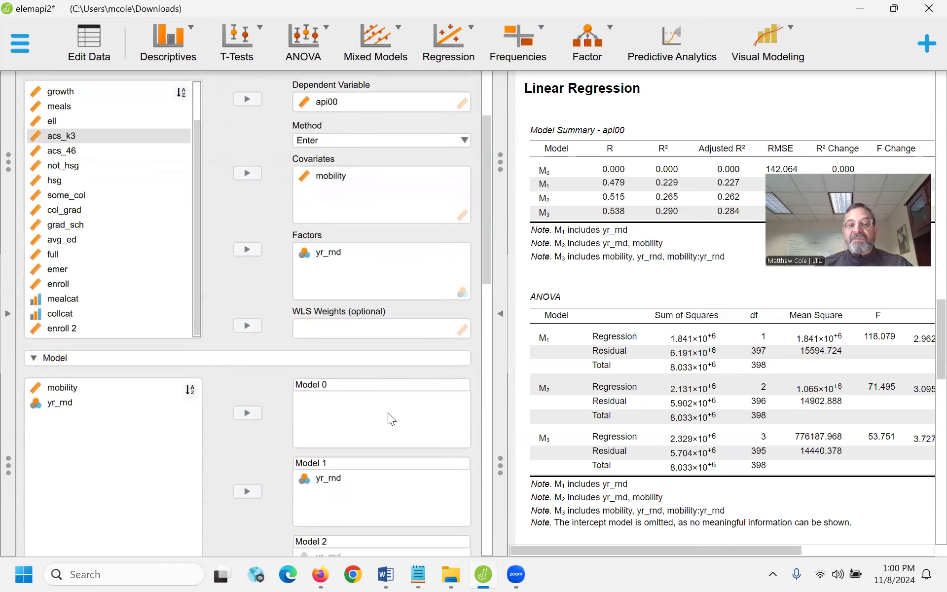
scroll(393, 400, down, 2)
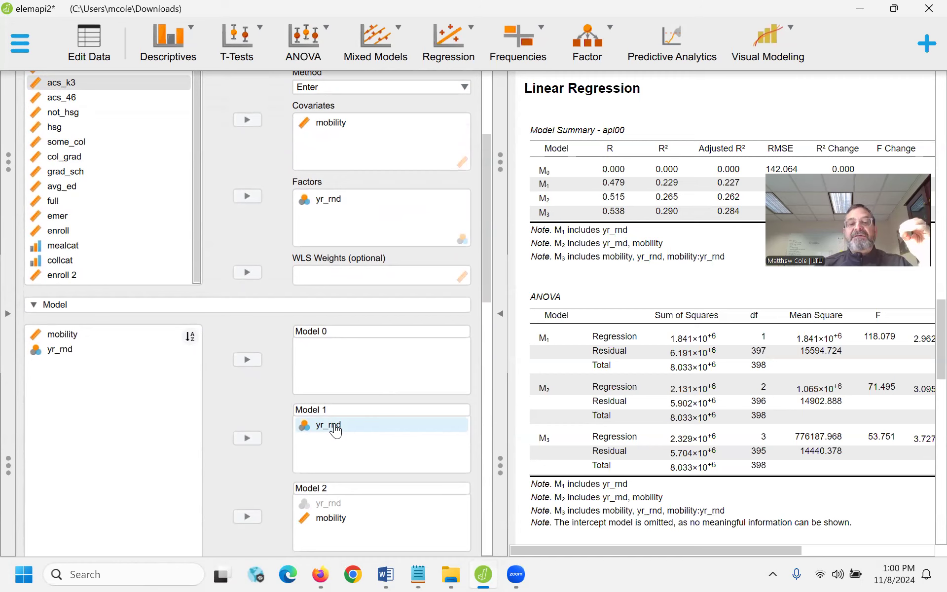
scroll(404, 483, down, 2)
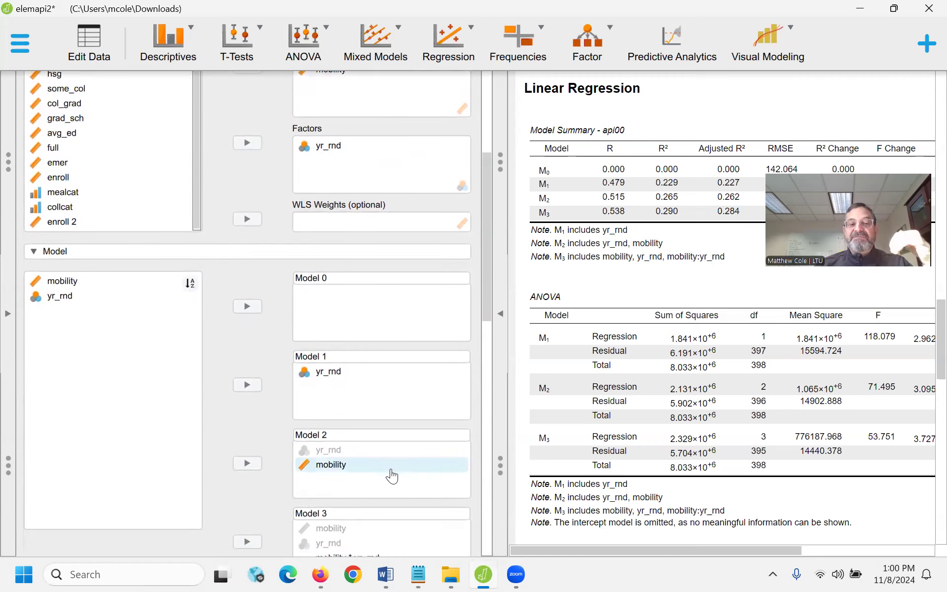
scroll(369, 321, up, 5)
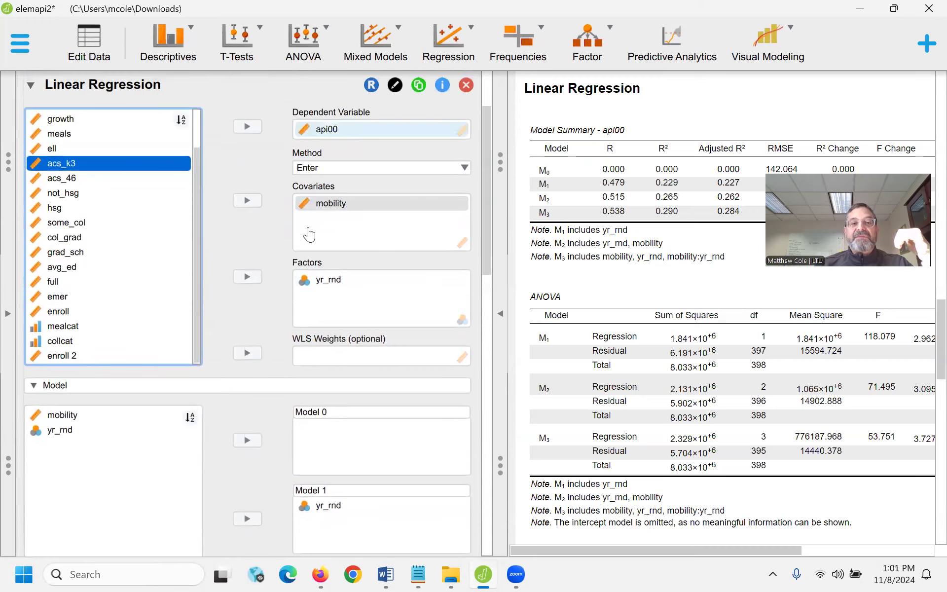
Step: Replace mobility with meals as the covariate in the linear regression
click(318, 204)
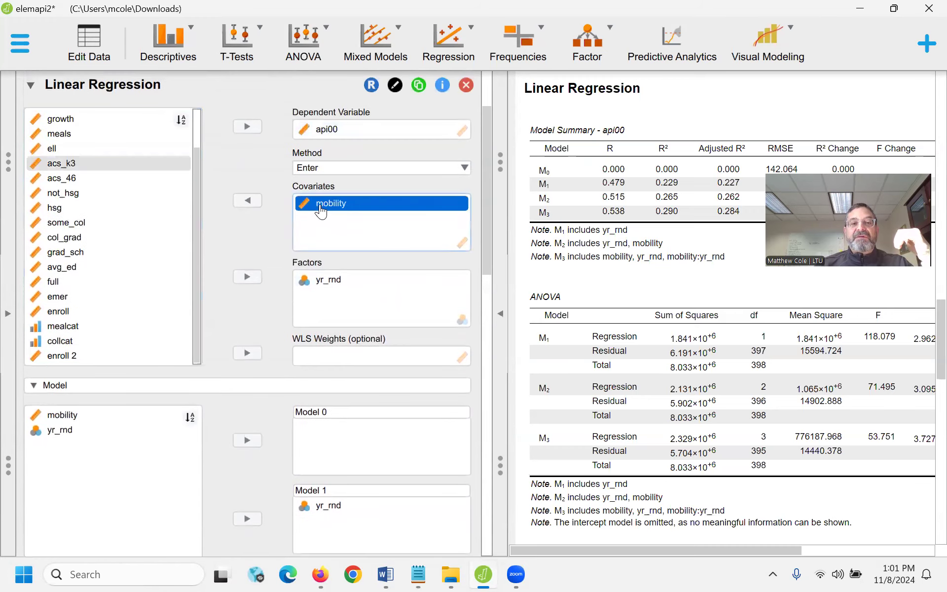
click(247, 203)
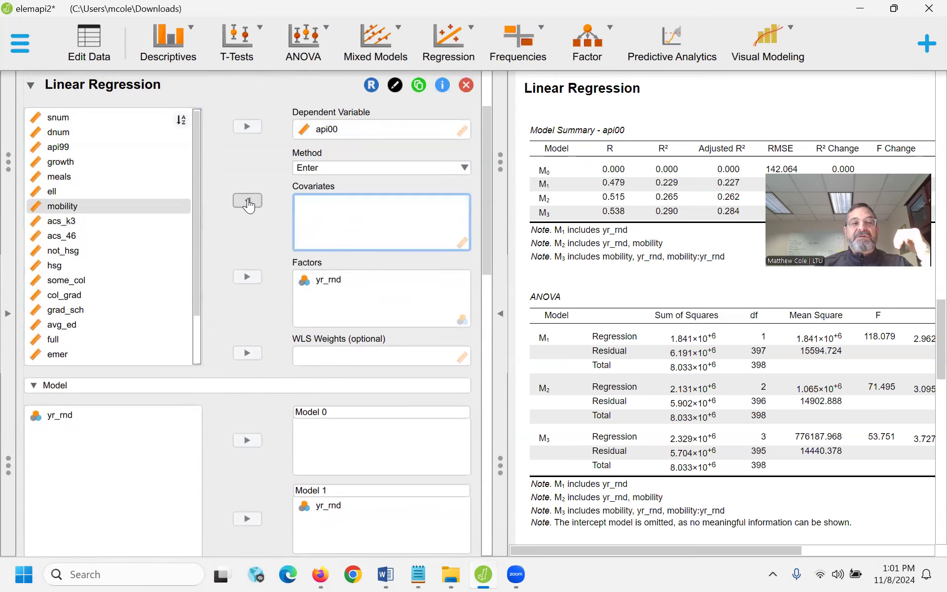
click(64, 177)
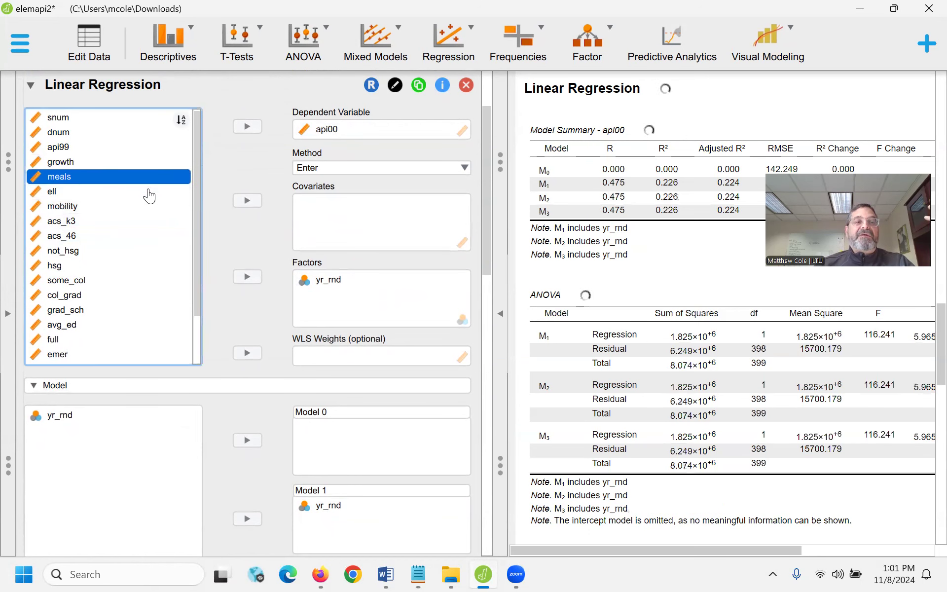
click(247, 200)
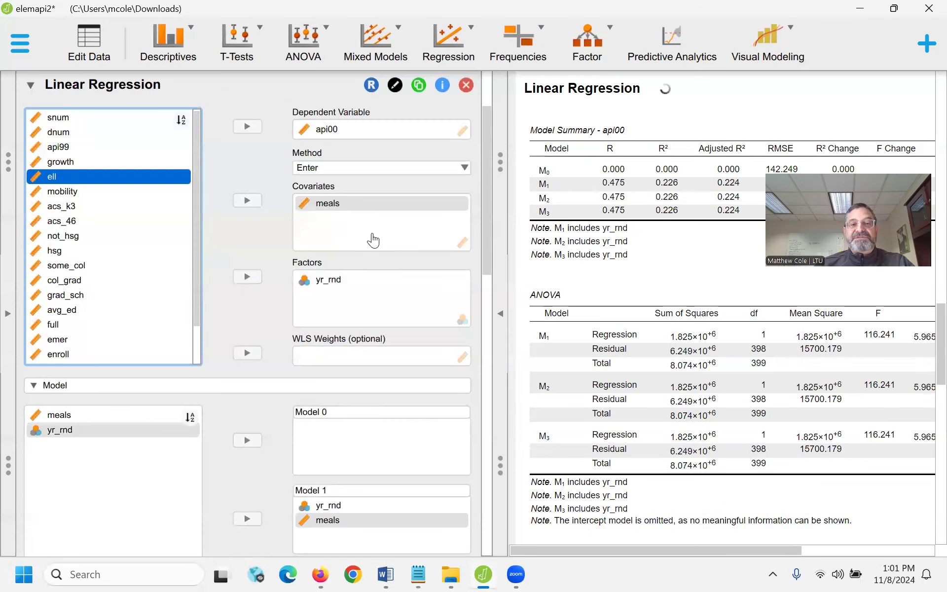
Step: Move meals from Model 1 to Model 2 and view the updated regression results at full width
scroll(410, 350, down, 2)
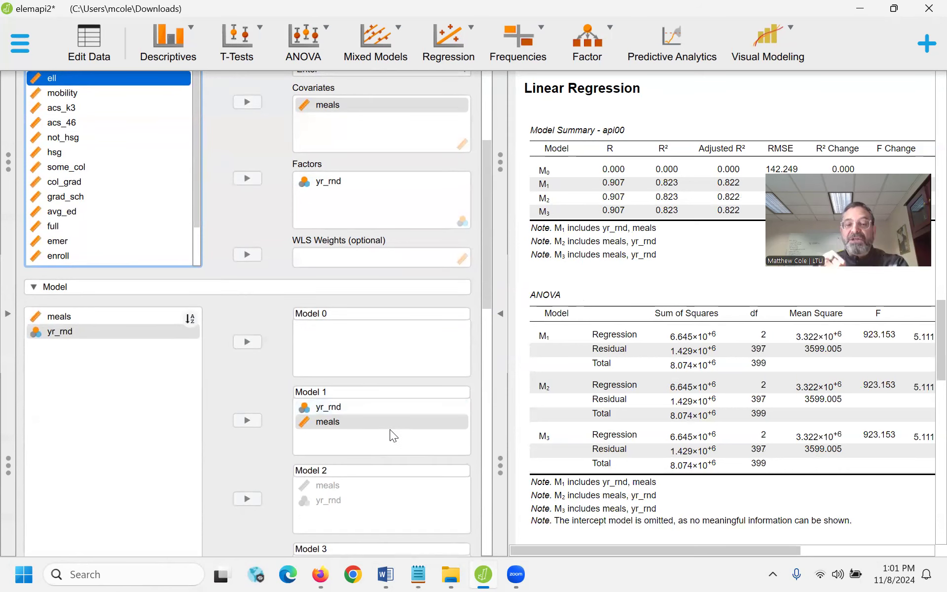
click(294, 422)
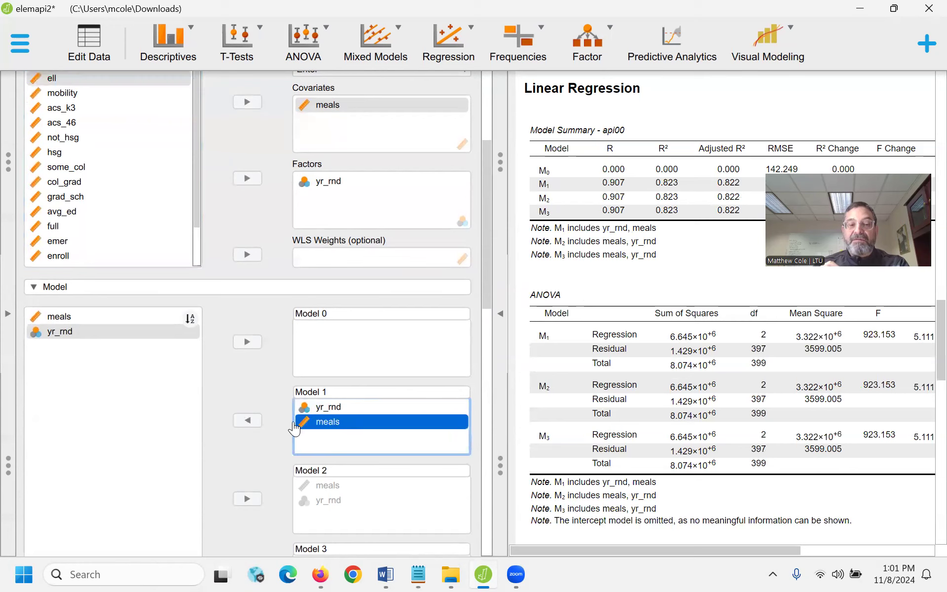
click(247, 420)
scroll(126, 351, down, 1)
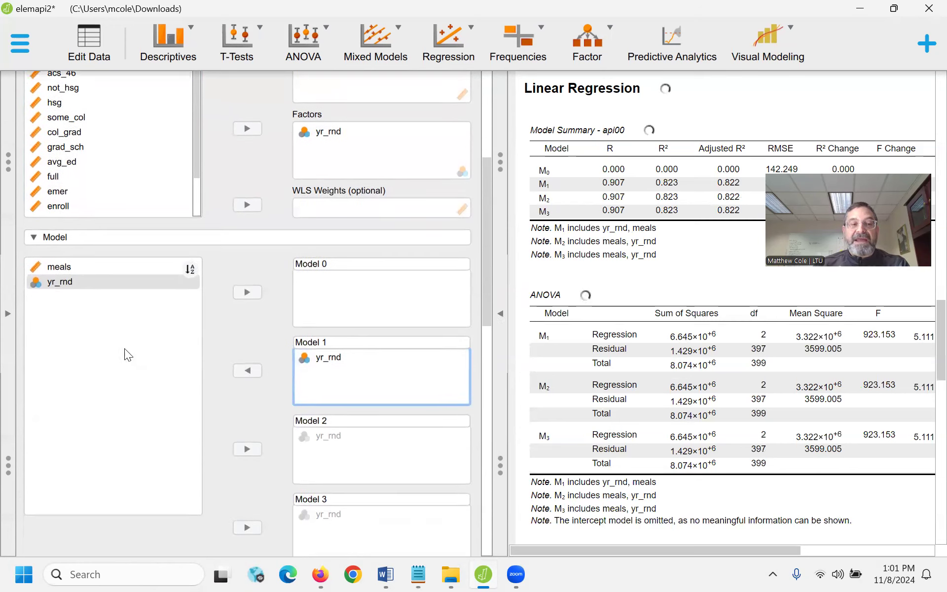
click(59, 263)
click(246, 447)
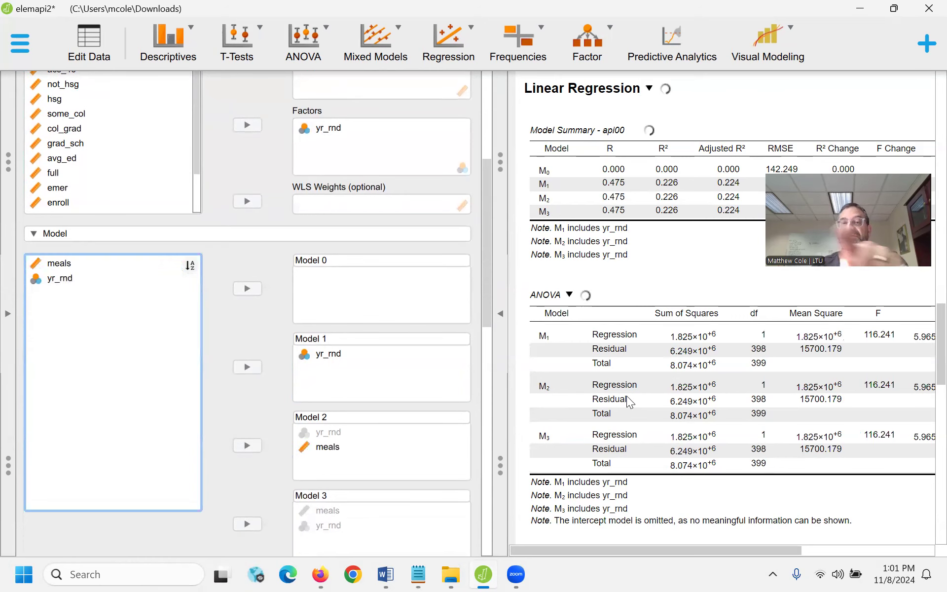
click(500, 313)
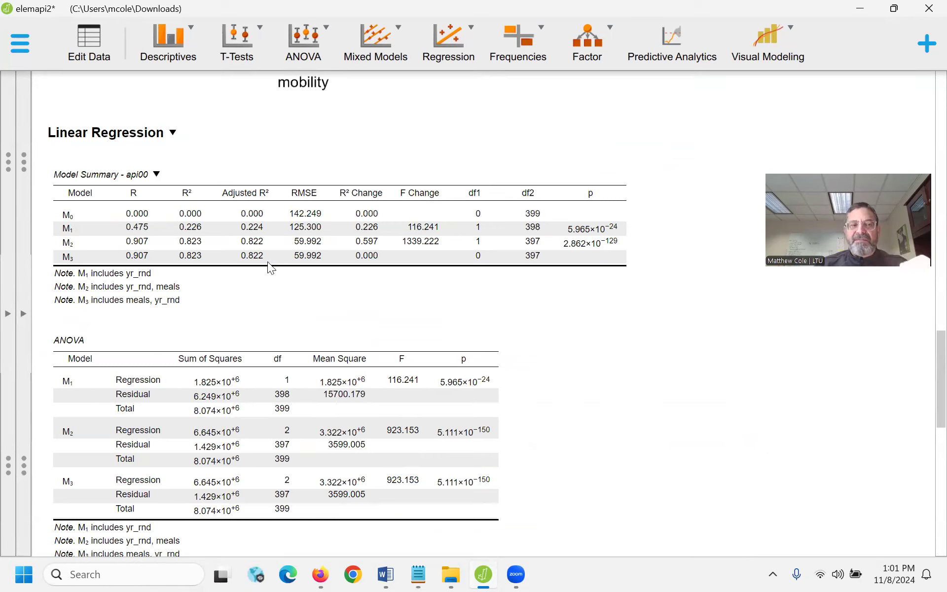
Step: Reopen the regression's input options and remove Model 3 and Model 2
click(25, 312)
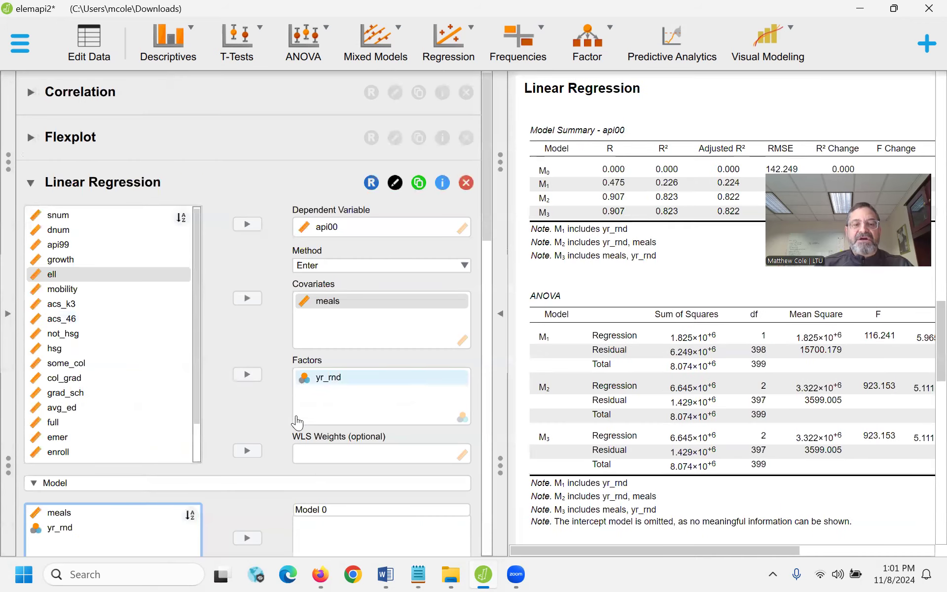
scroll(375, 494, down, 5)
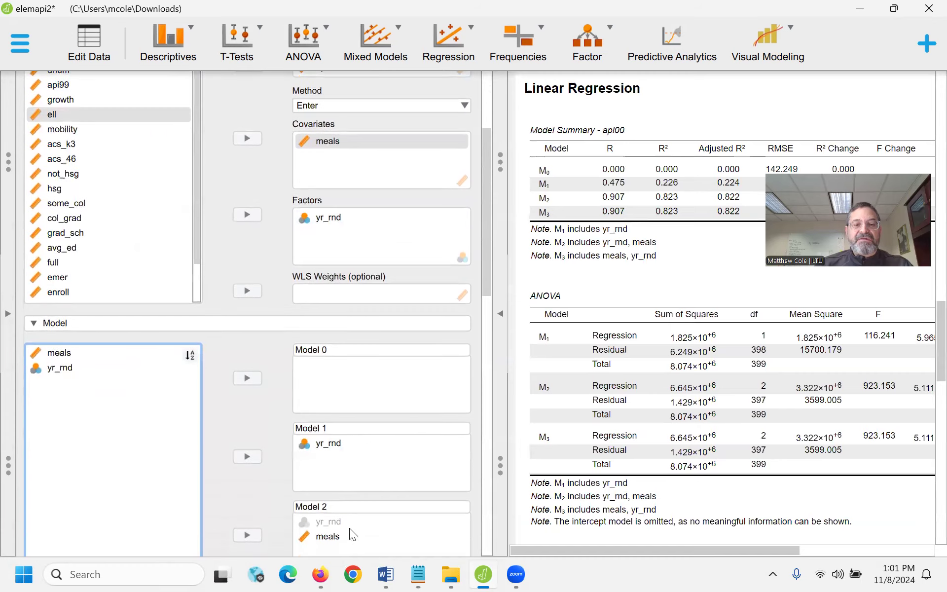
scroll(381, 459, down, 3)
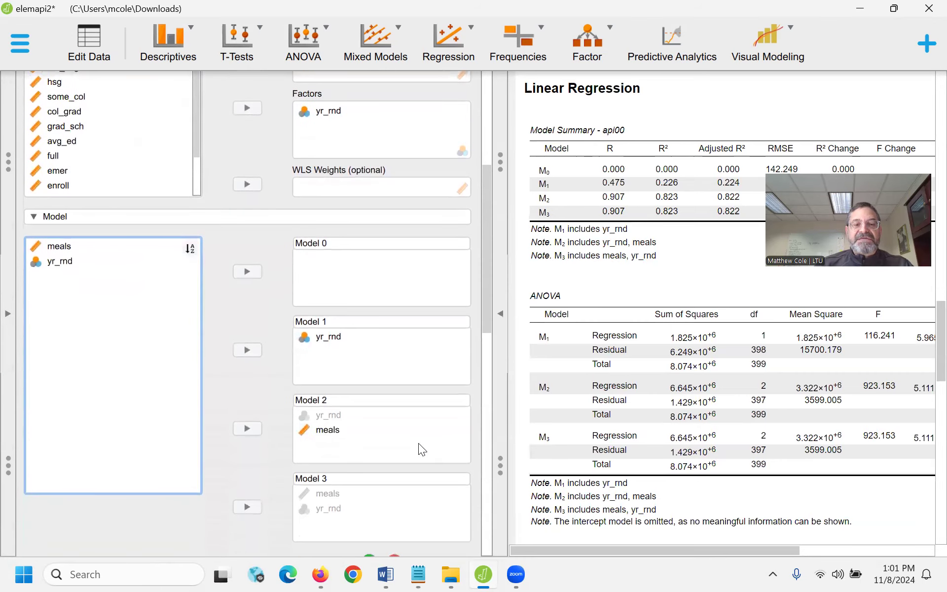
scroll(392, 498, down, 4)
click(395, 404)
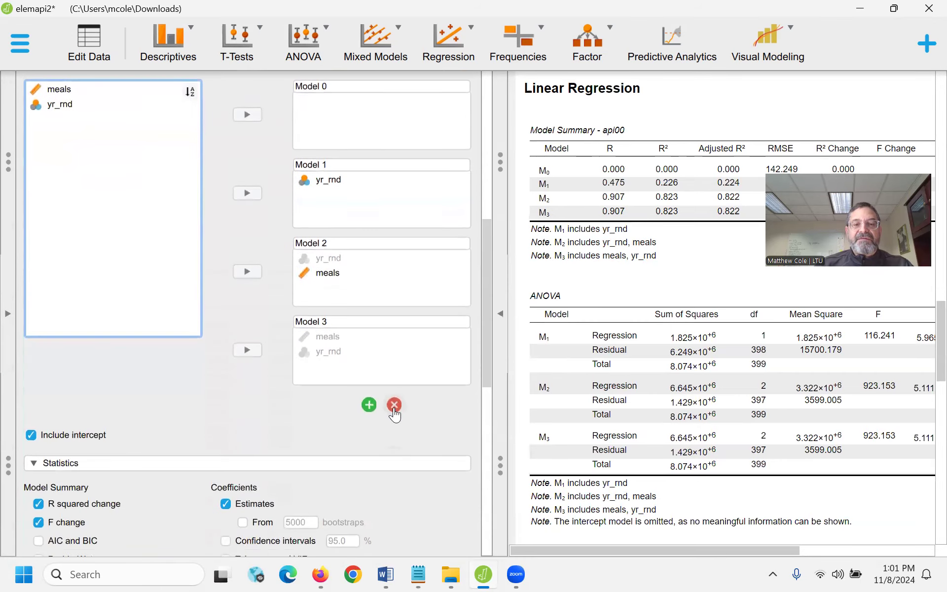
click(394, 326)
scroll(319, 242, up, 2)
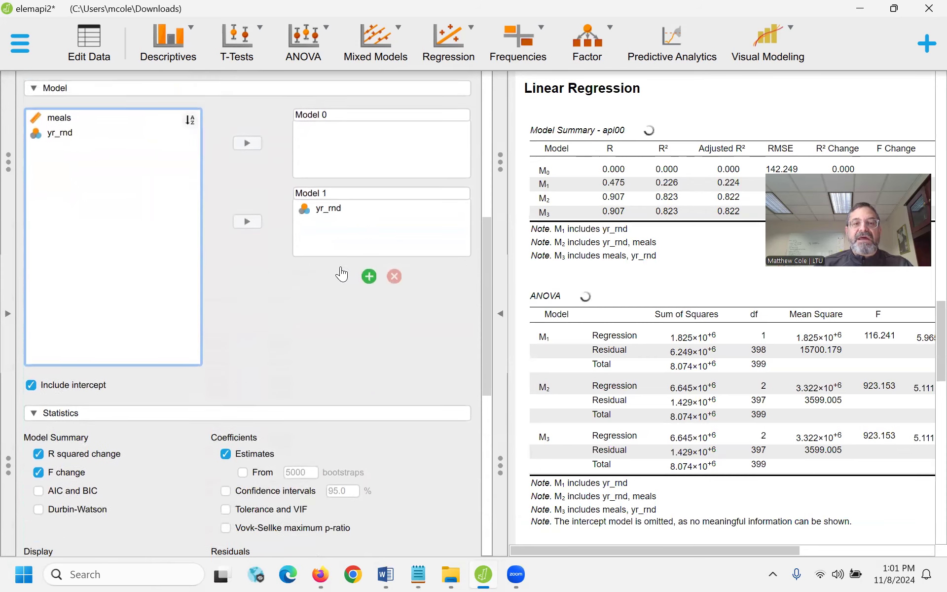
Step: Move yr_rnd from Model 1 to Model 0, add meals to Model 1, and hide the input options to view the results
drag(328, 242, 337, 145)
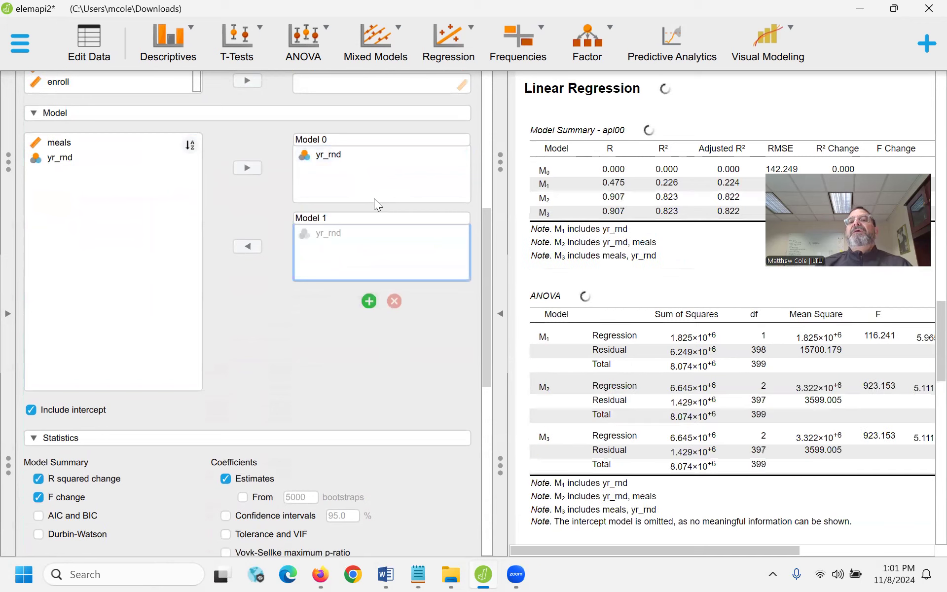
click(84, 144)
click(247, 247)
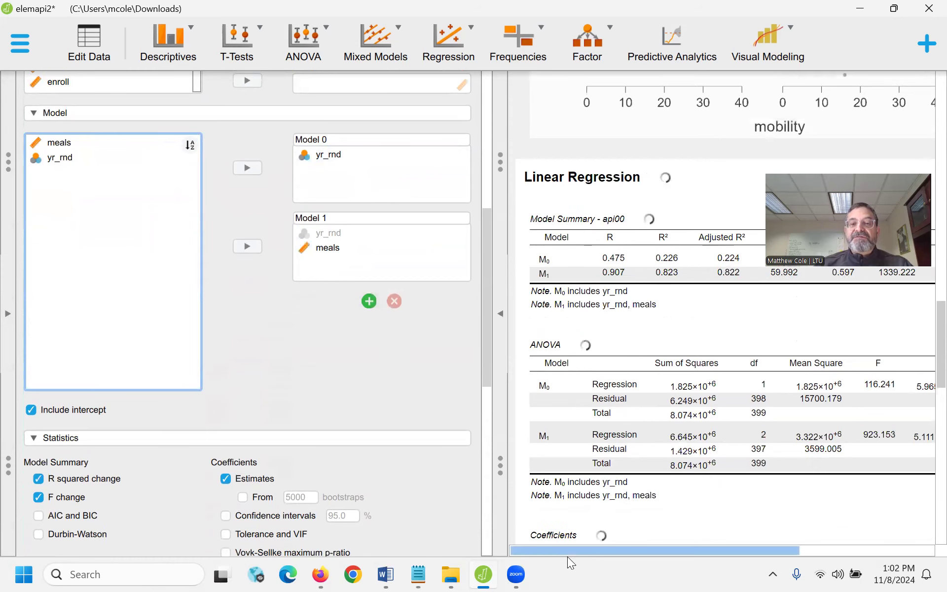
click(500, 314)
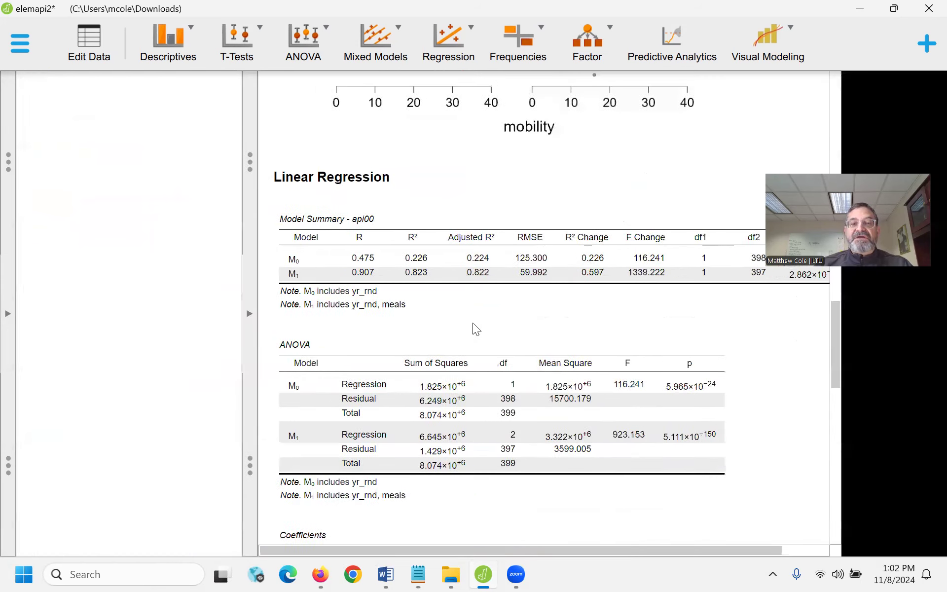
Step: Replace mobility with meals as the Flexplot's independent variable, clearing and re-adding yr_rnd as the paneled variable
scroll(450, 352, up, 1)
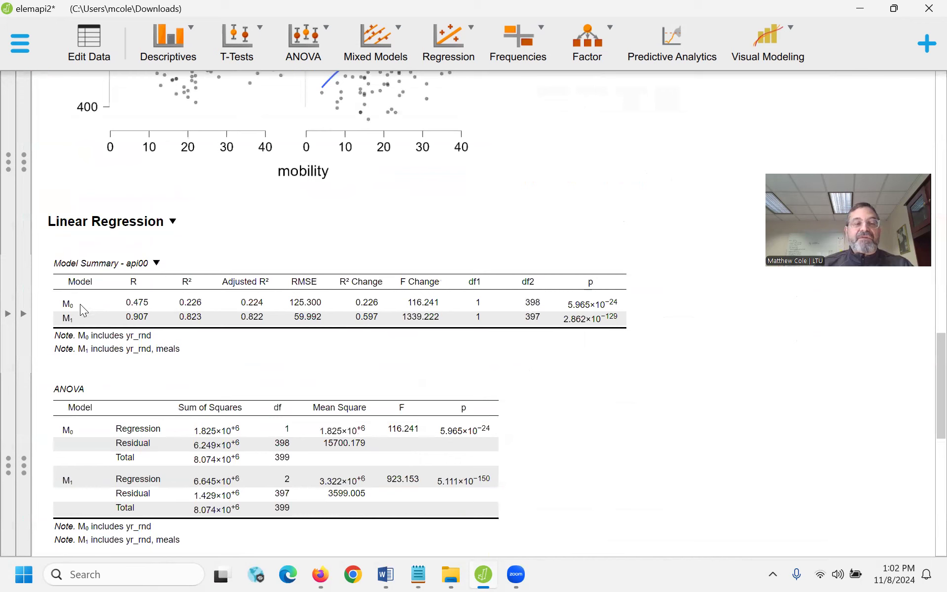
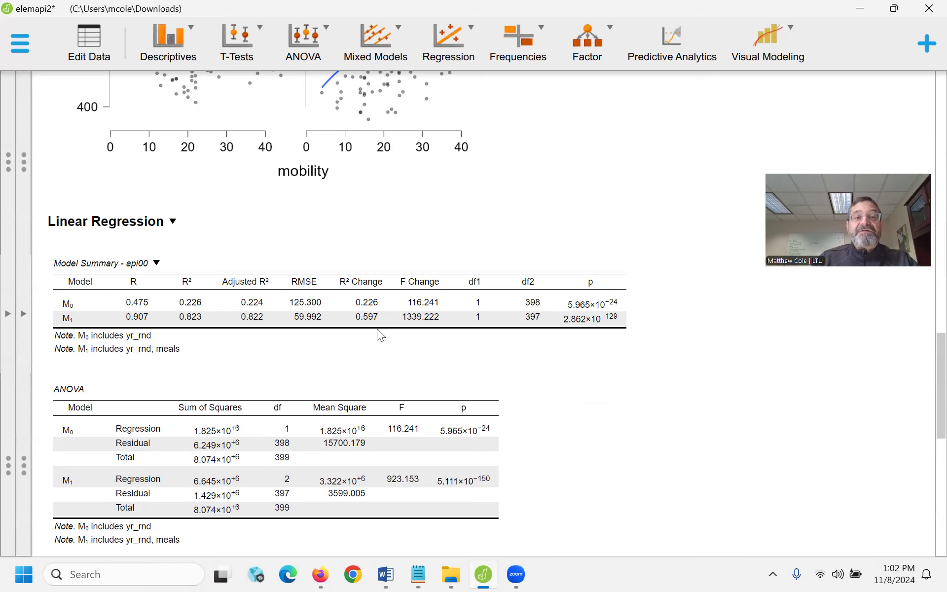
click(23, 315)
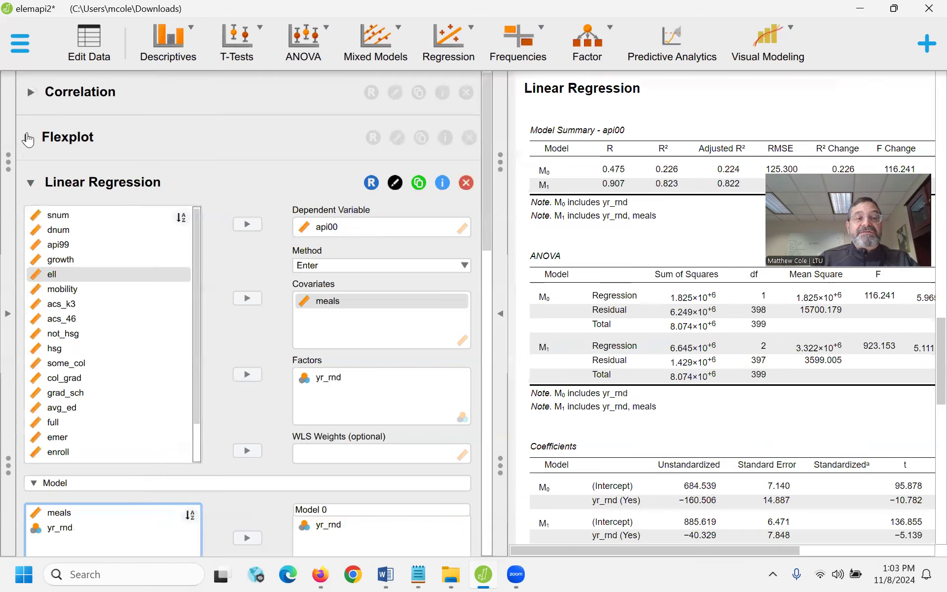
click(28, 136)
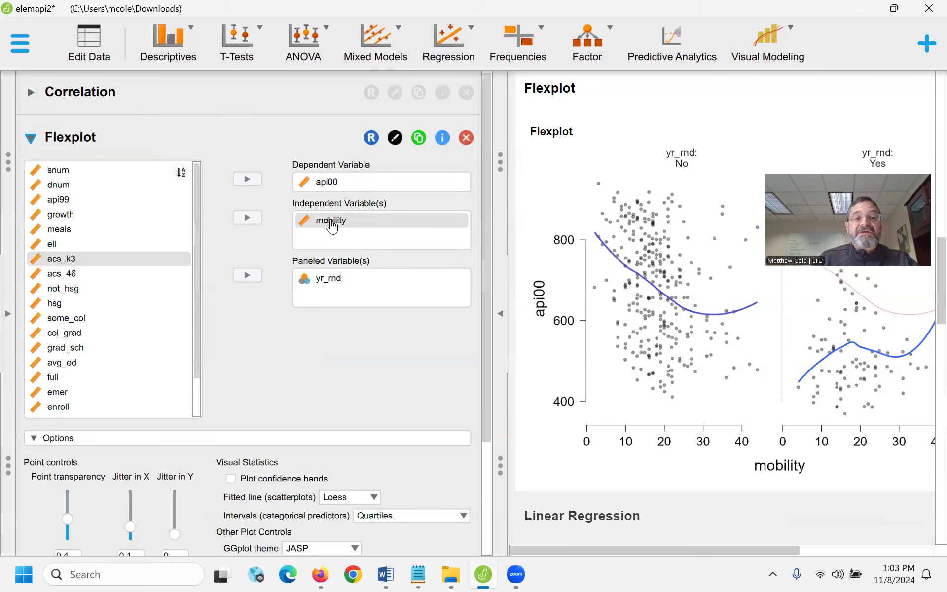
double_click(331, 226)
double_click(331, 278)
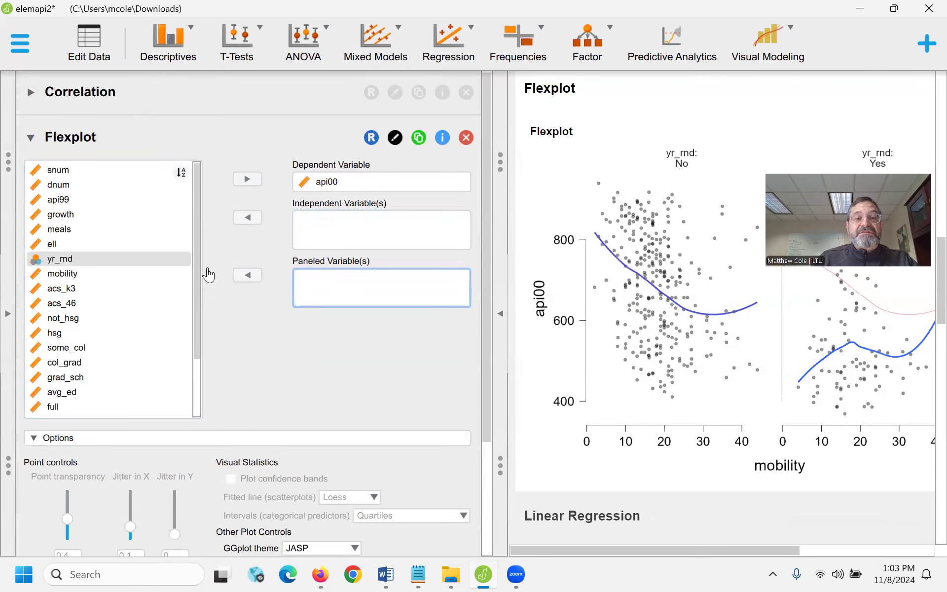
click(64, 258)
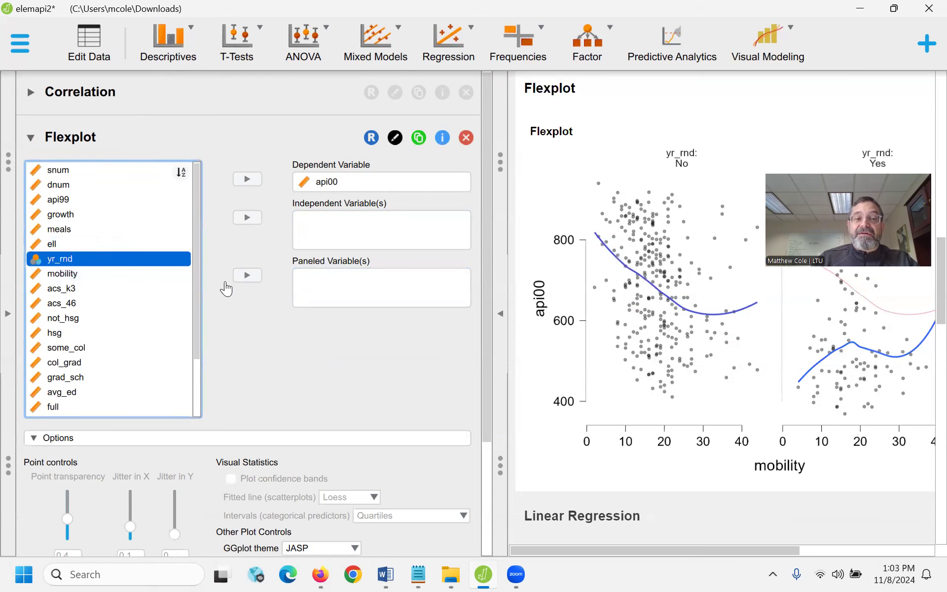
click(248, 275)
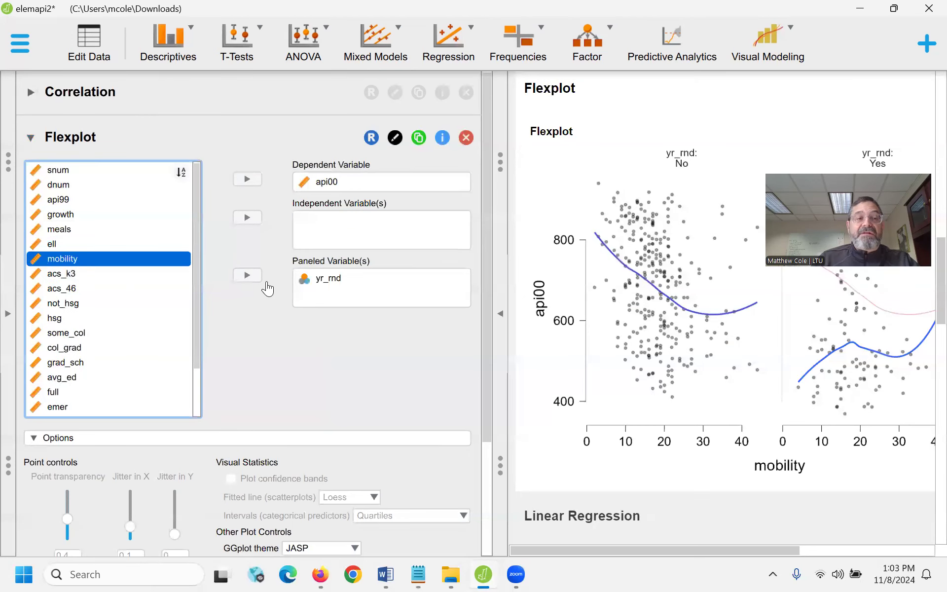
click(74, 229)
click(247, 219)
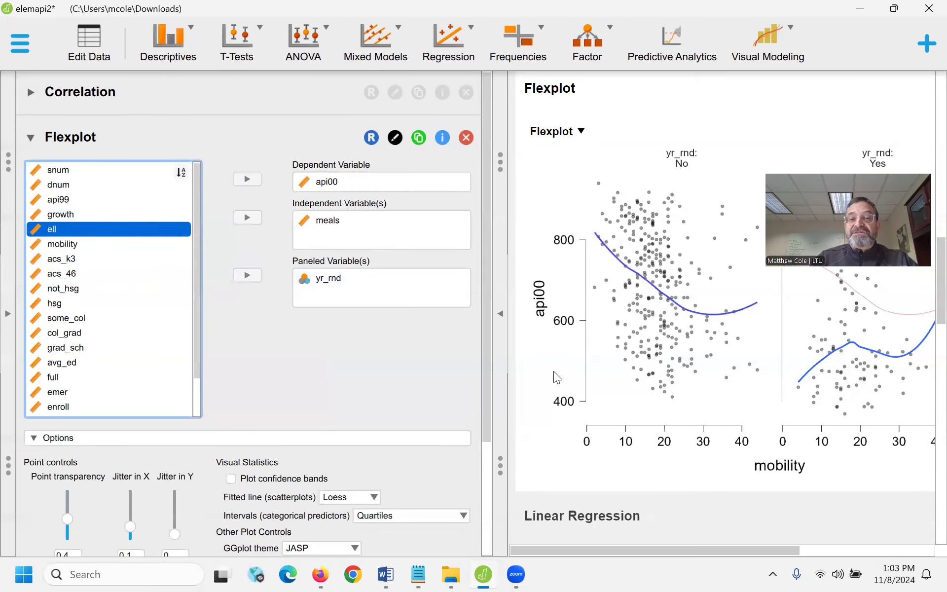
Step: Hide the input options and examine the Flexplot of api00 against meals, paneled by yr_rnd
click(500, 314)
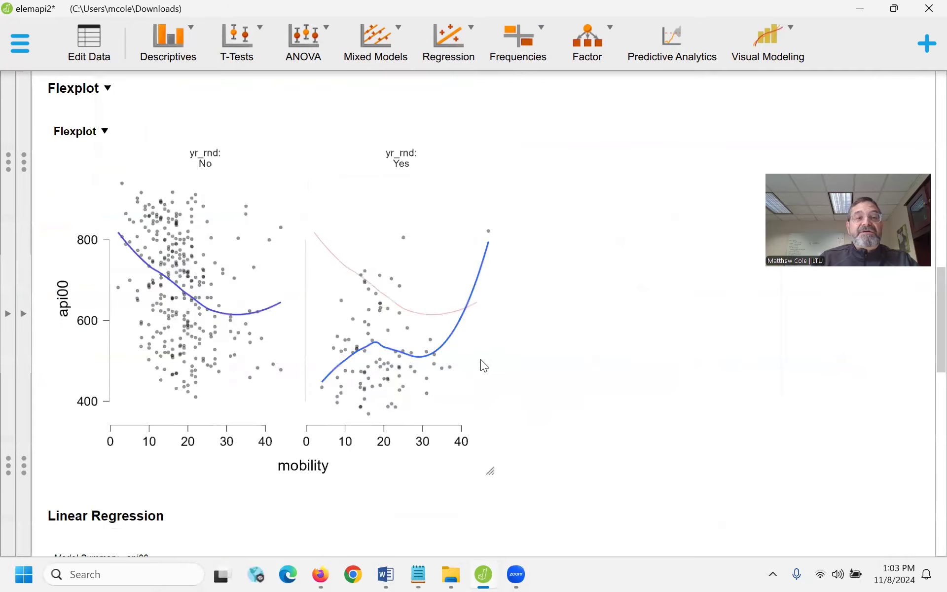
scroll(568, 421, up, 3)
scroll(569, 421, down, 4)
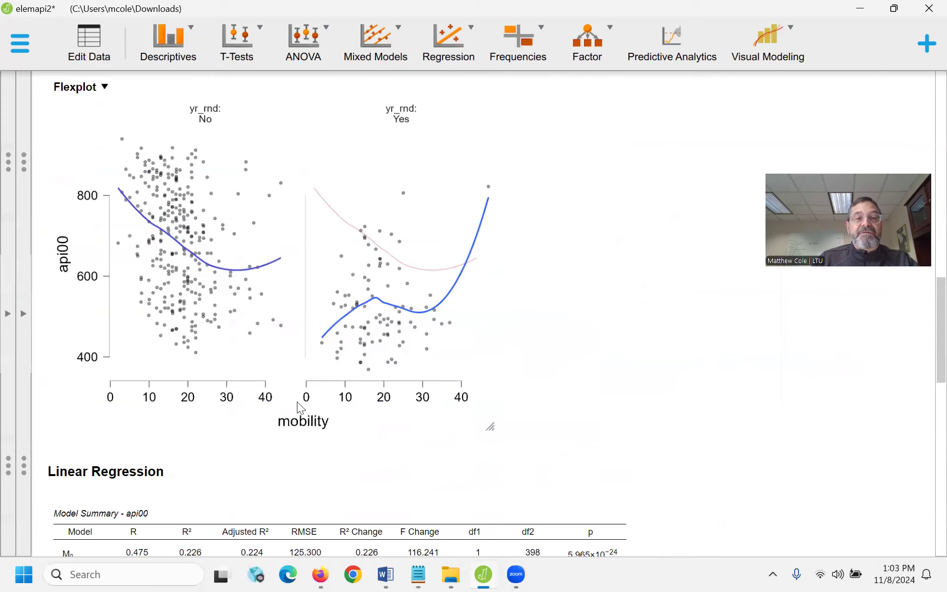
scroll(412, 420, up, 2)
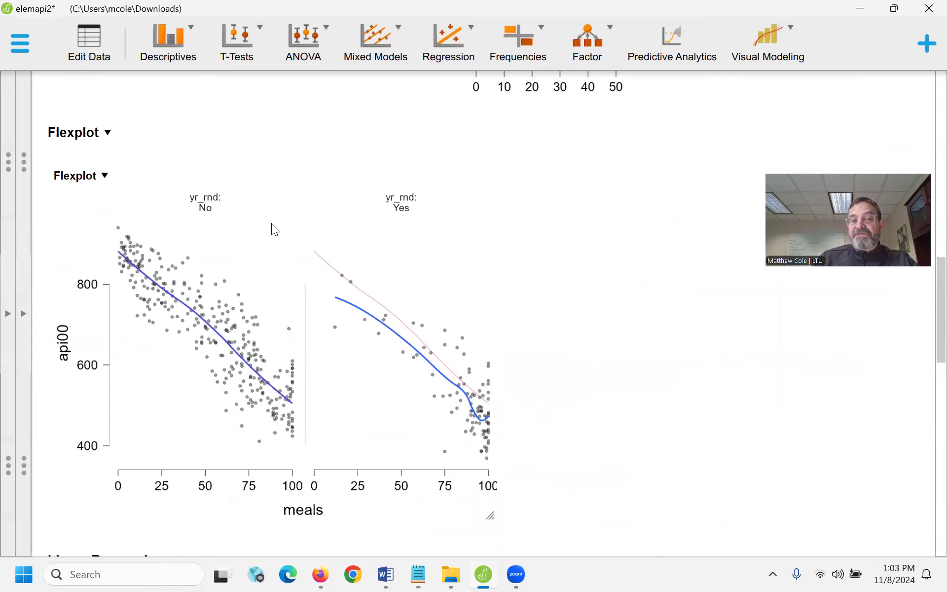
Step: Reopen the Flexplot inputs, check the example outline in the Start Here (Lecture) document in Firefox, and return to JASP
click(25, 316)
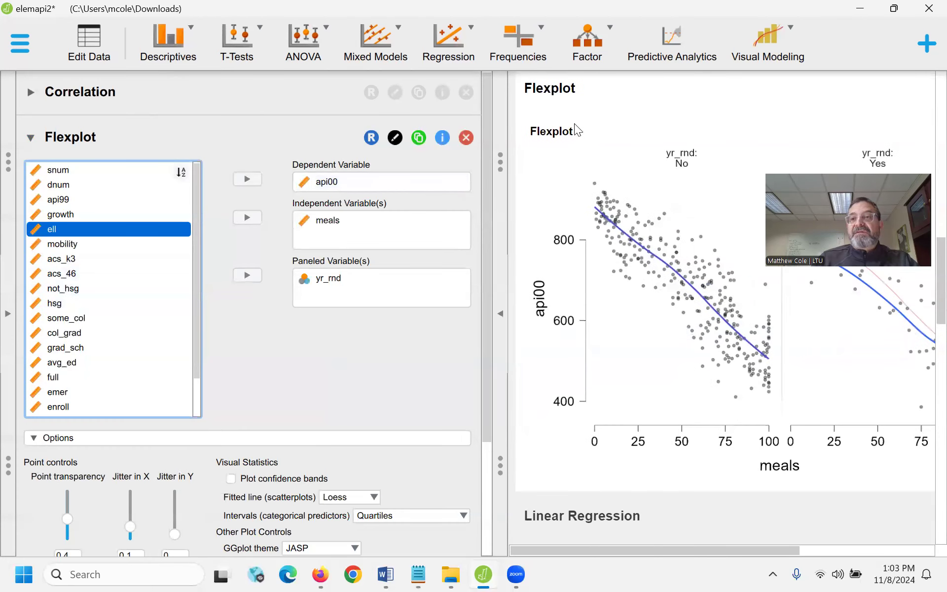
click(807, 110)
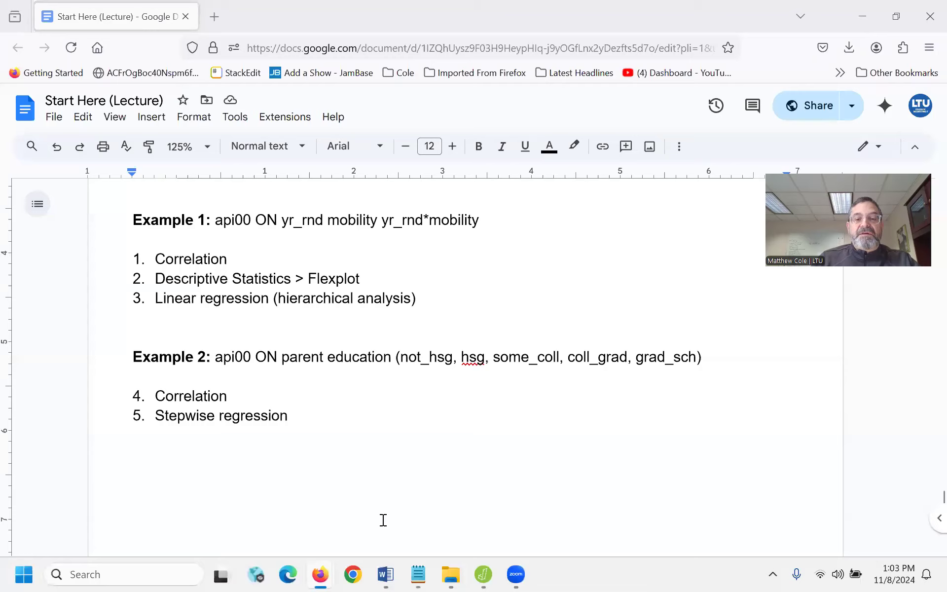
mouse_move(484, 572)
click(413, 522)
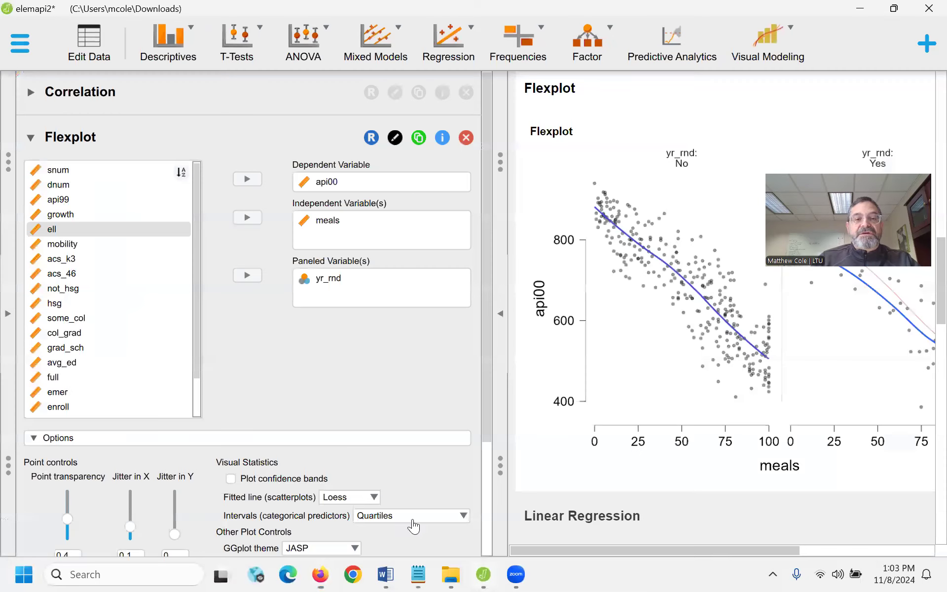
Step: Add a Model 2 to the linear regression containing the meals * yr_rnd interaction term
scroll(241, 296, down, 3)
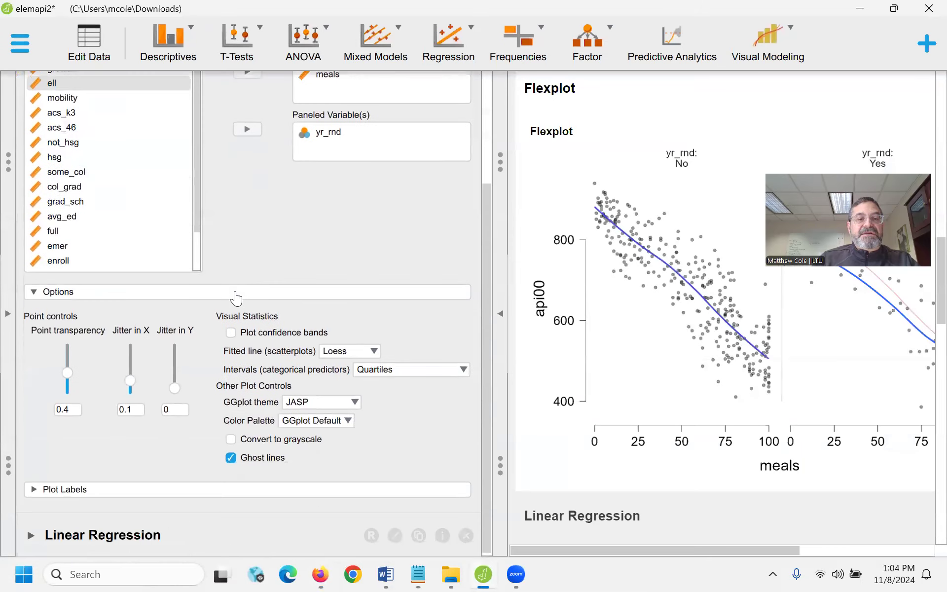
click(30, 533)
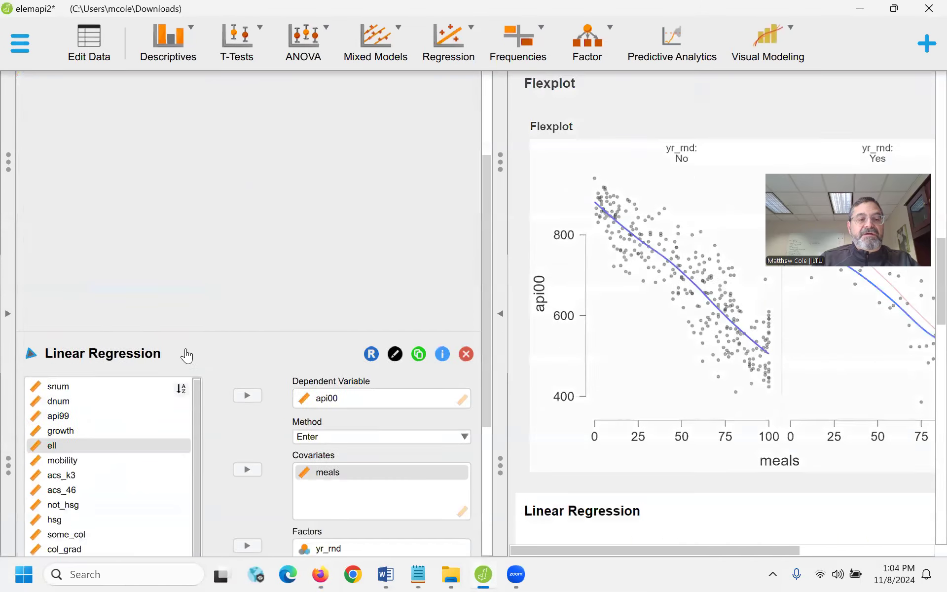
scroll(232, 338, down, 4)
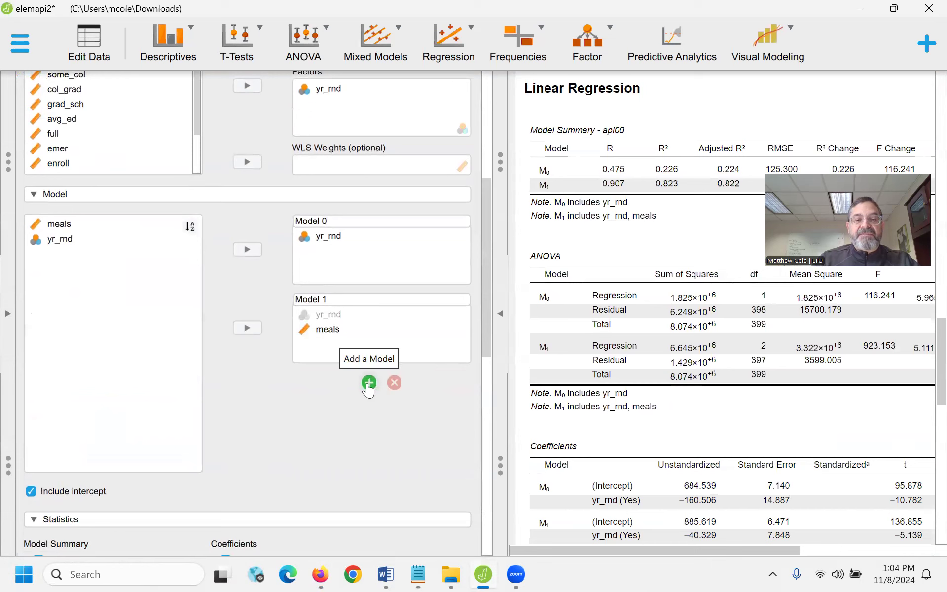
click(369, 383)
click(65, 226)
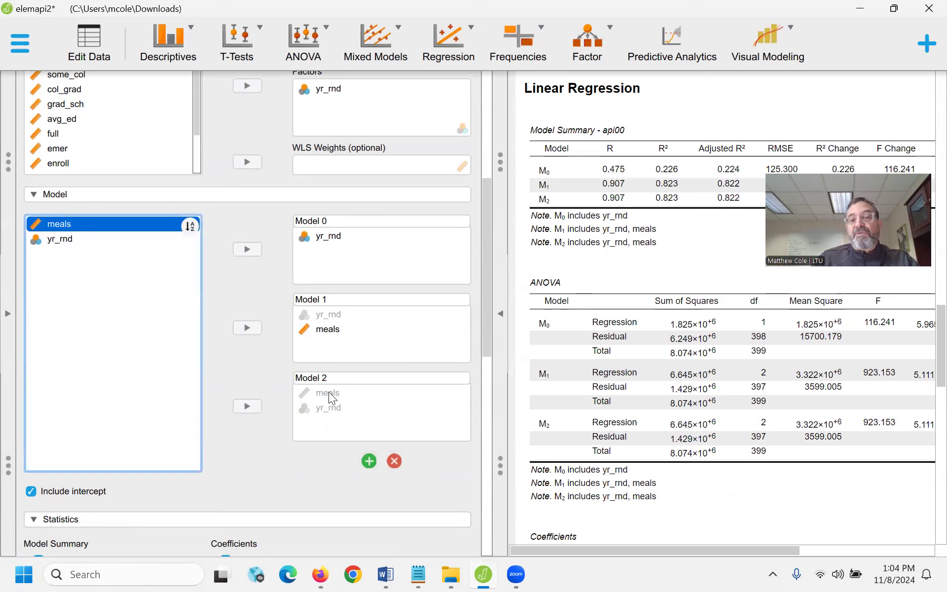
shift+click(69, 239)
click(245, 407)
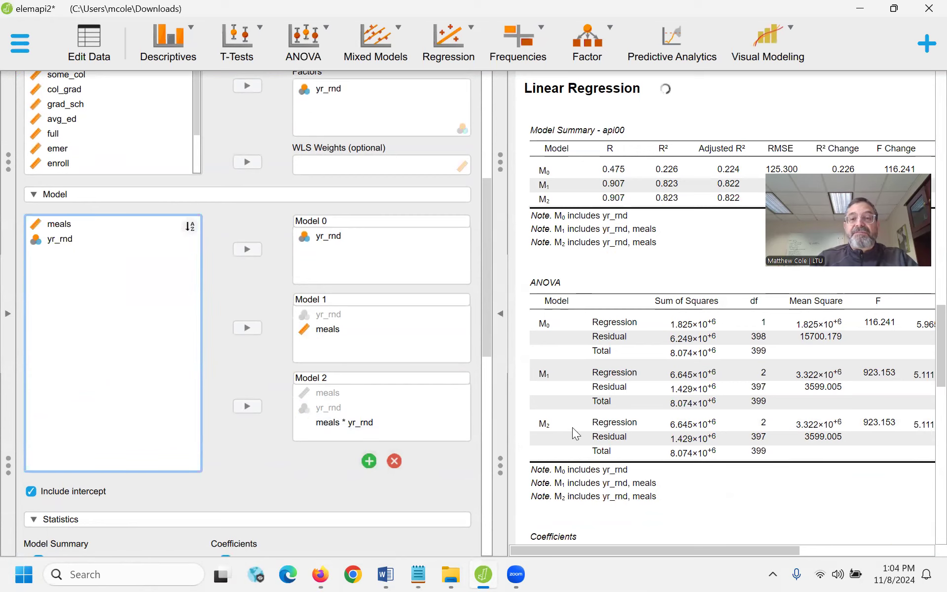
Step: Hide the input options and examine the regression's model summary, coefficients, residuals vs. predicted plot and Q-Q plot
click(500, 314)
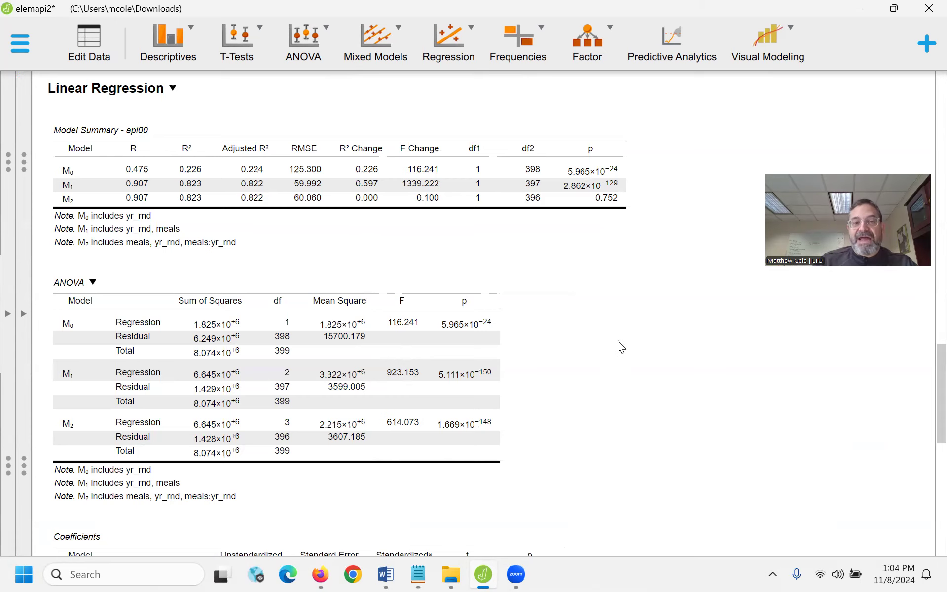
scroll(621, 347, down, 2)
scroll(617, 343, up, 2)
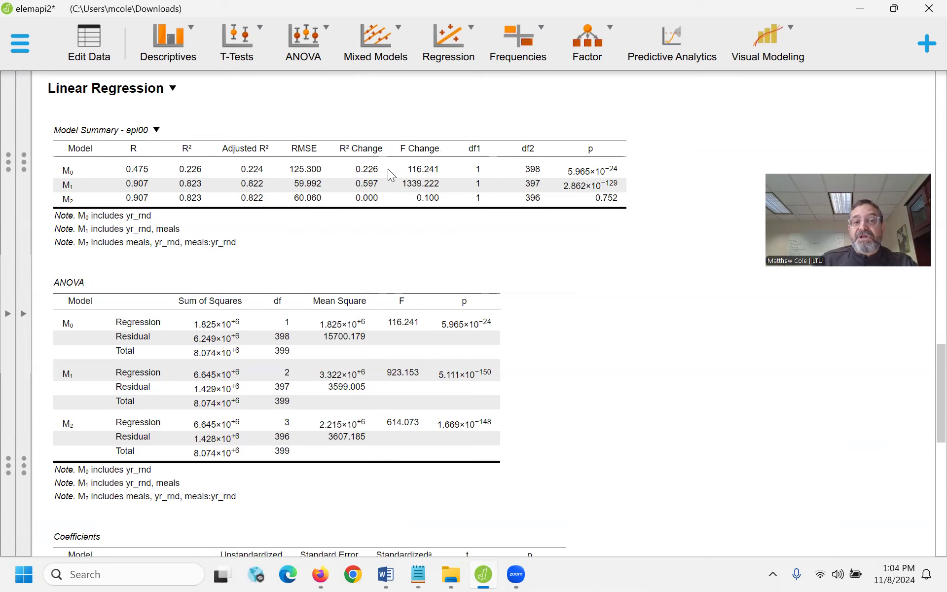
click(365, 203)
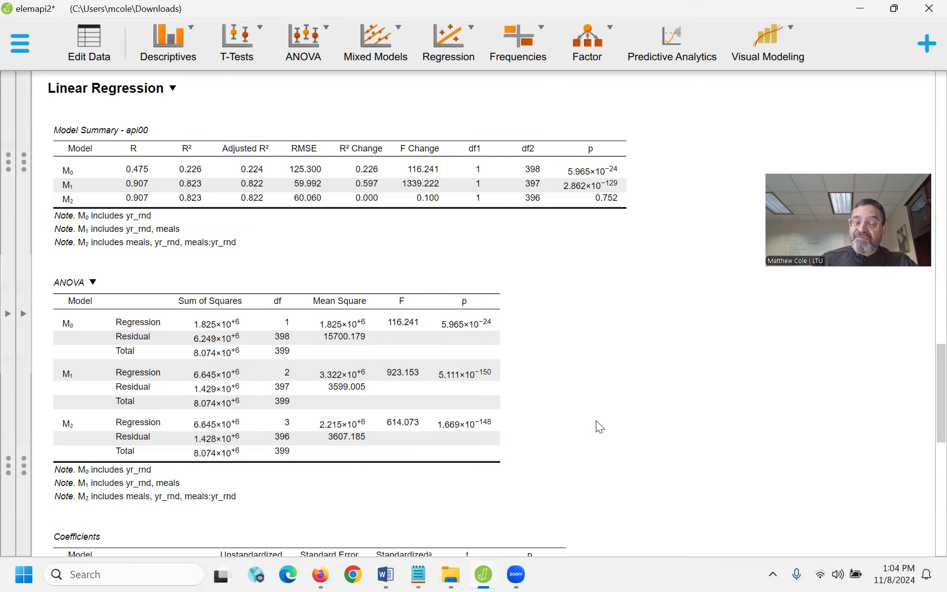
scroll(596, 420, down, 1)
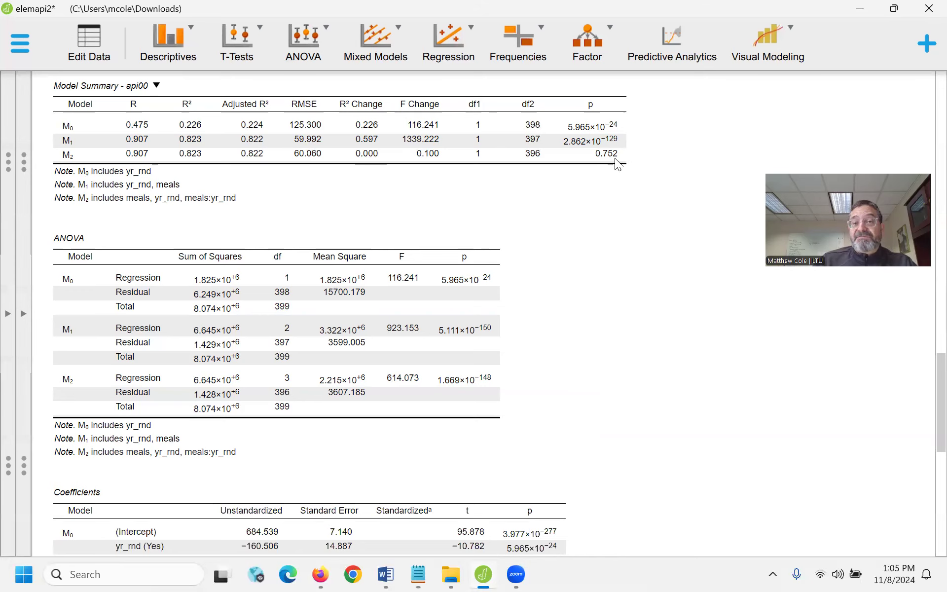
scroll(656, 381, down, 10)
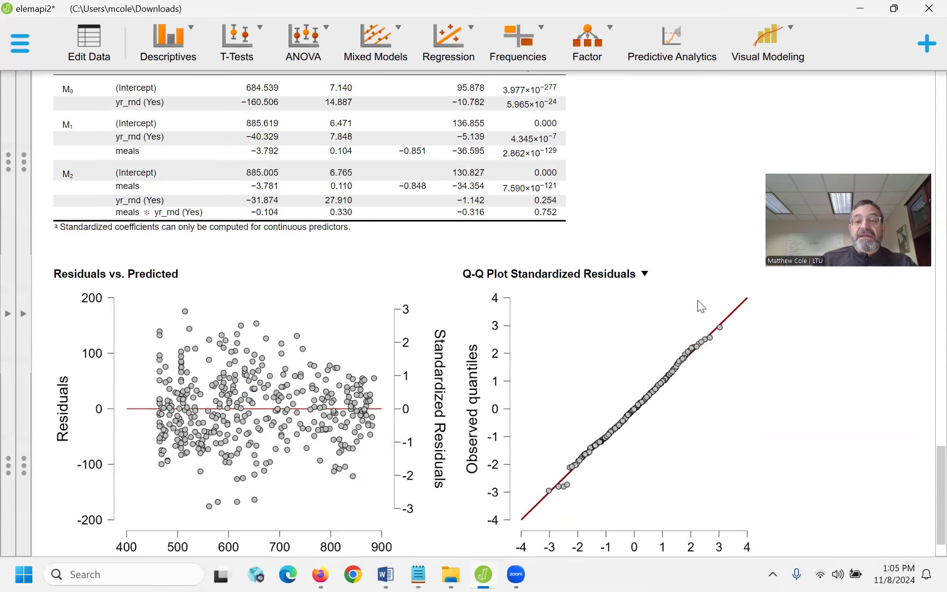
scroll(284, 355, down, 1)
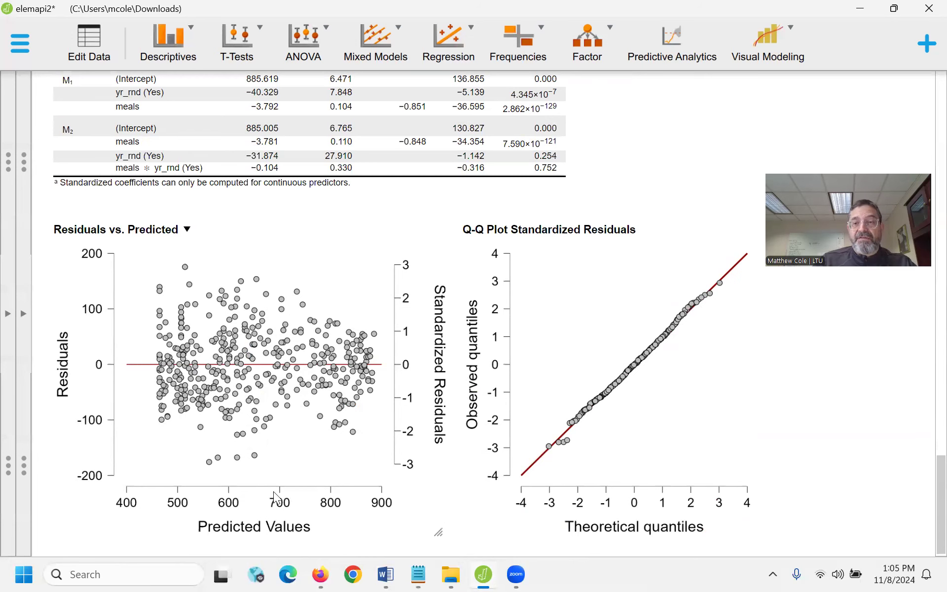
scroll(329, 512, up, 2)
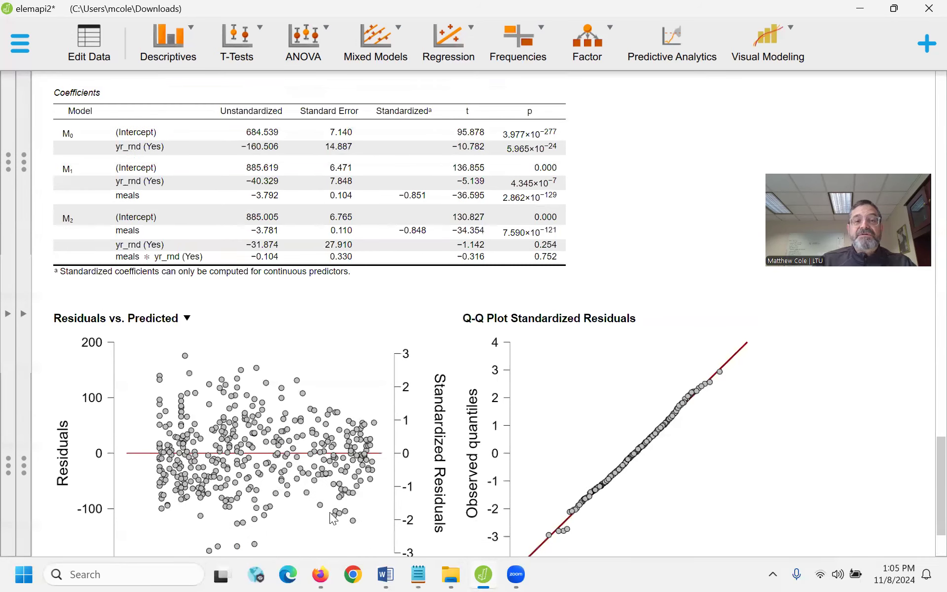
scroll(321, 553, up, 2)
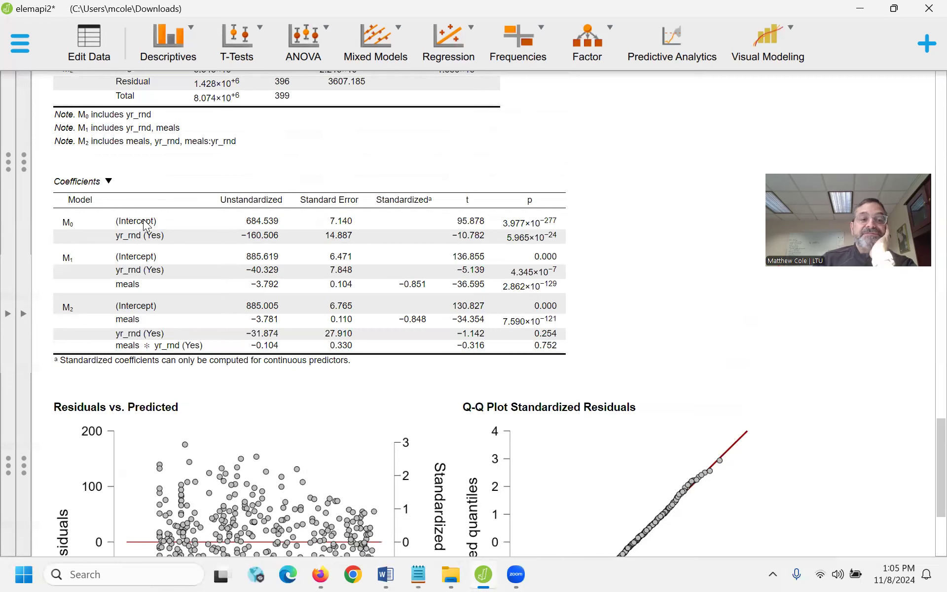
Step: Reopen the linear regression inputs and remove meals from the covariates and yr_rnd from the factors
click(23, 313)
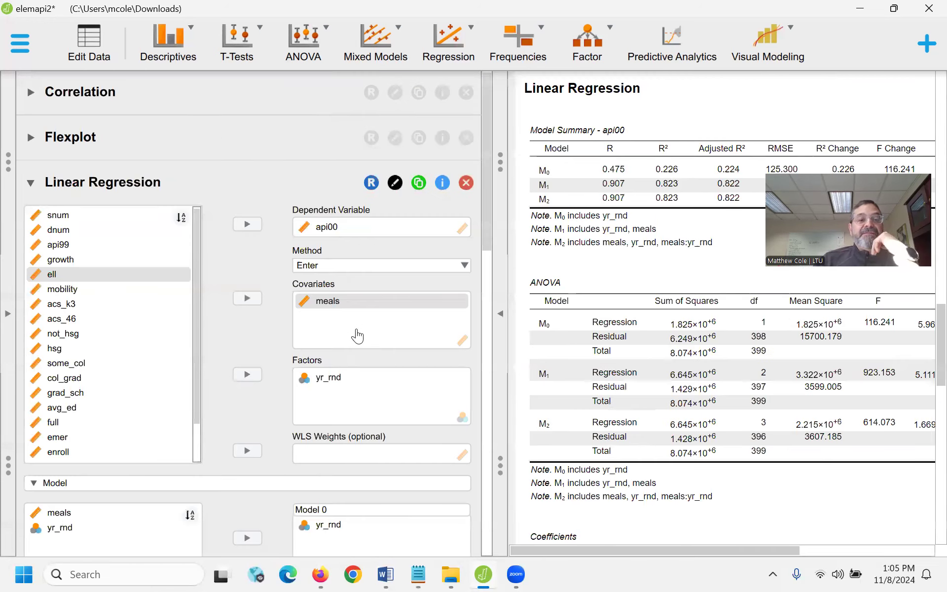
double_click(344, 313)
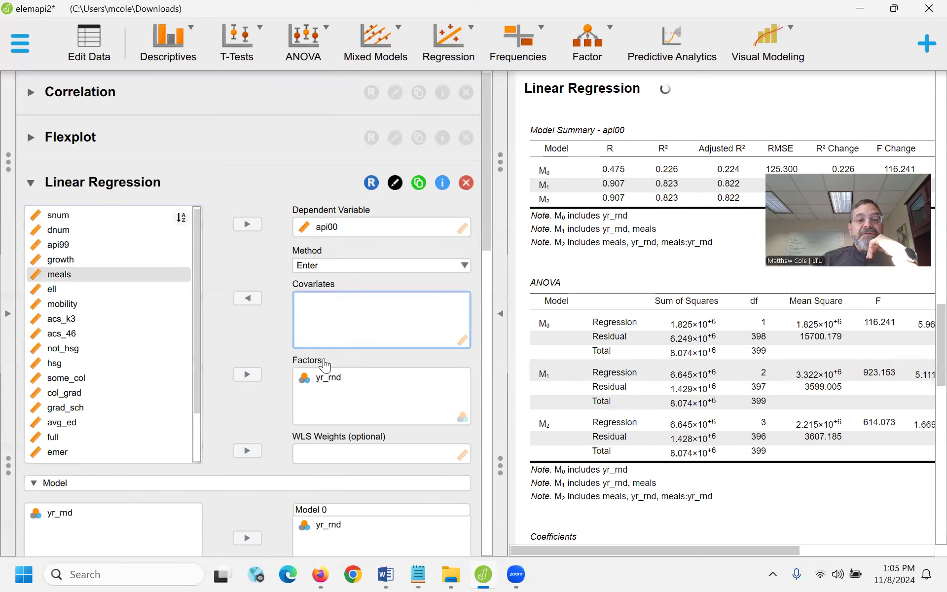
double_click(334, 384)
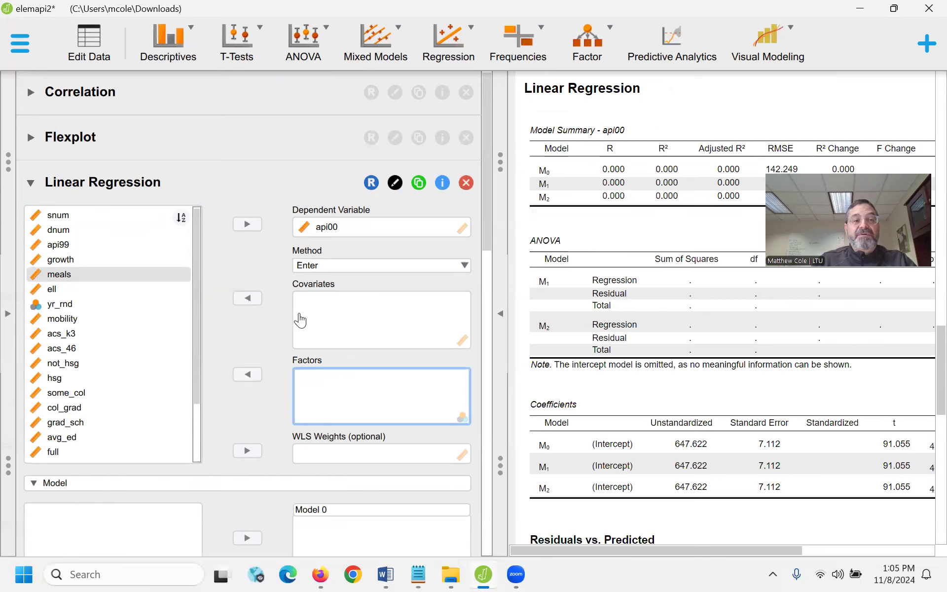
Step: Expand the Correlation analysis and remove yr_rnd and mobility from its variables
click(27, 96)
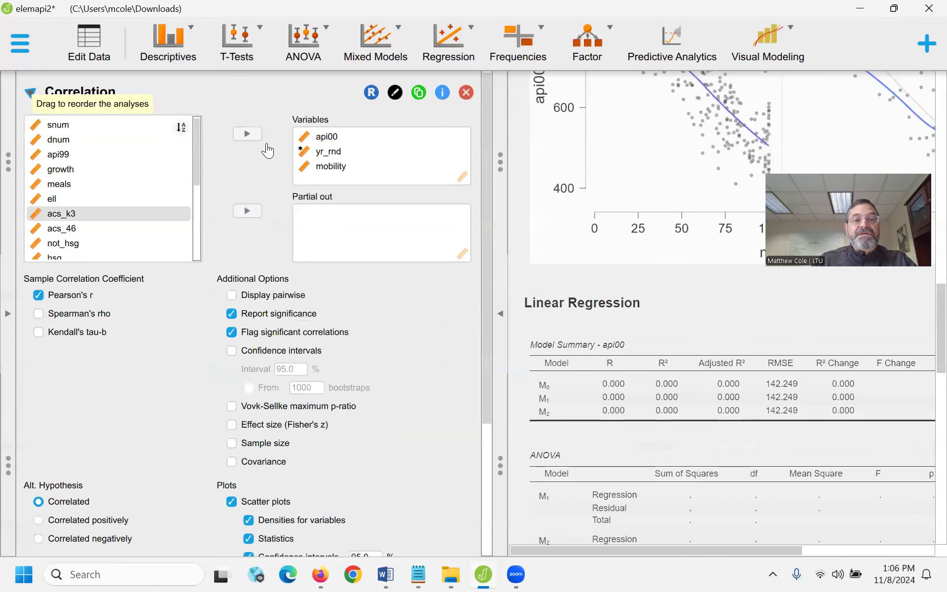
double_click(329, 157)
double_click(327, 151)
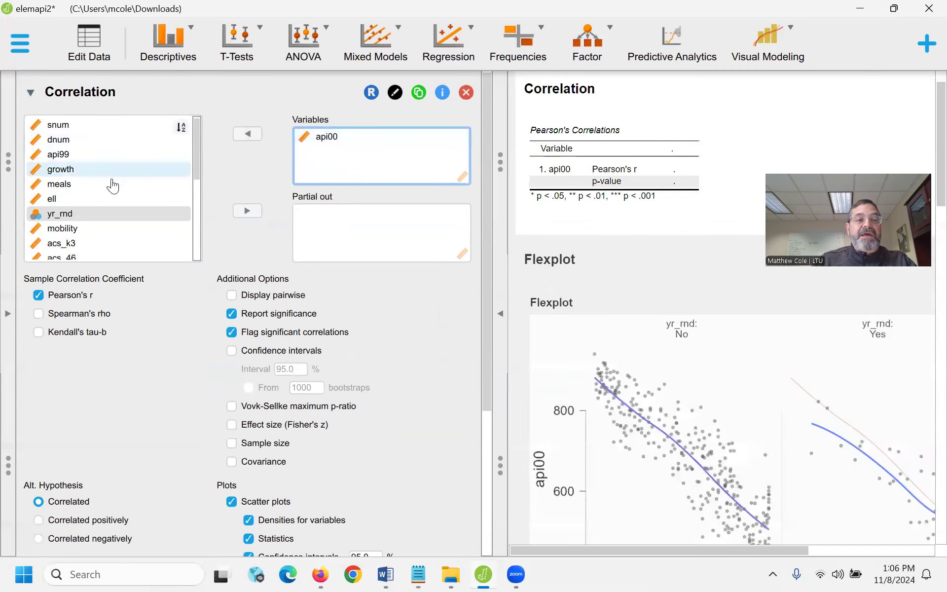
Step: Add not_hsg, hsg, some_col, col_grad and grad_sch to the Correlation variables alongside api00 and check the variable list
scroll(112, 186, down, 2)
scroll(114, 186, down, 1)
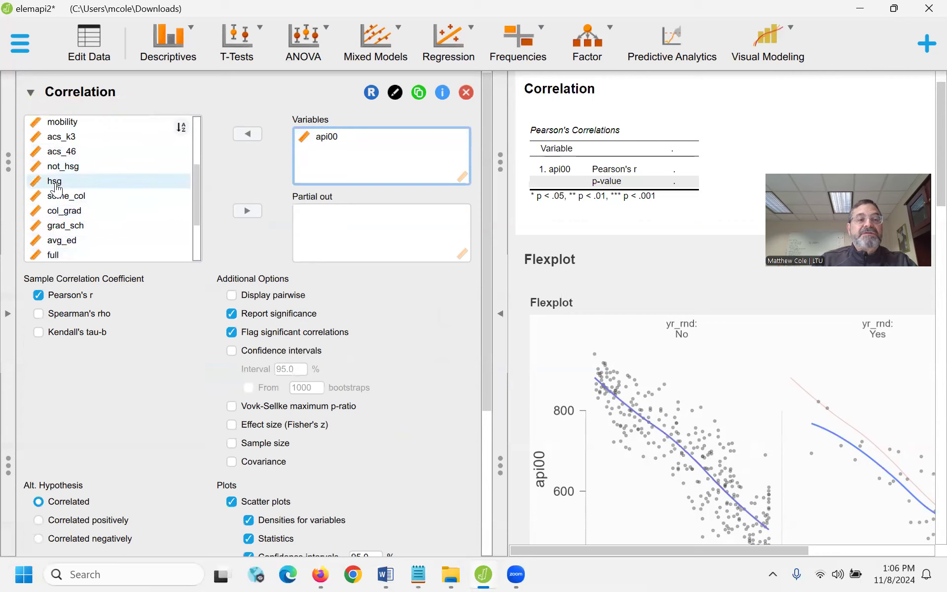
double_click(58, 170)
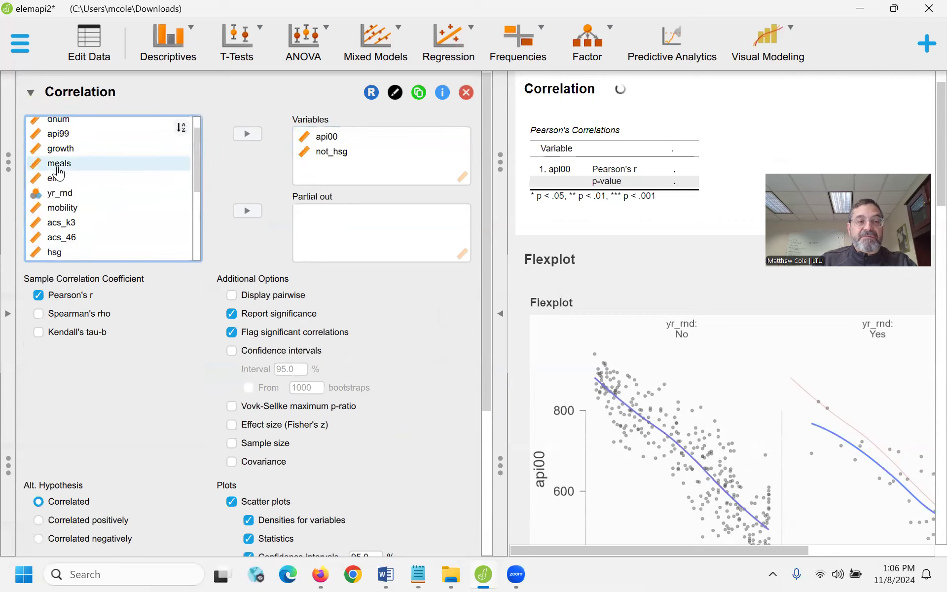
scroll(68, 201, down, 3)
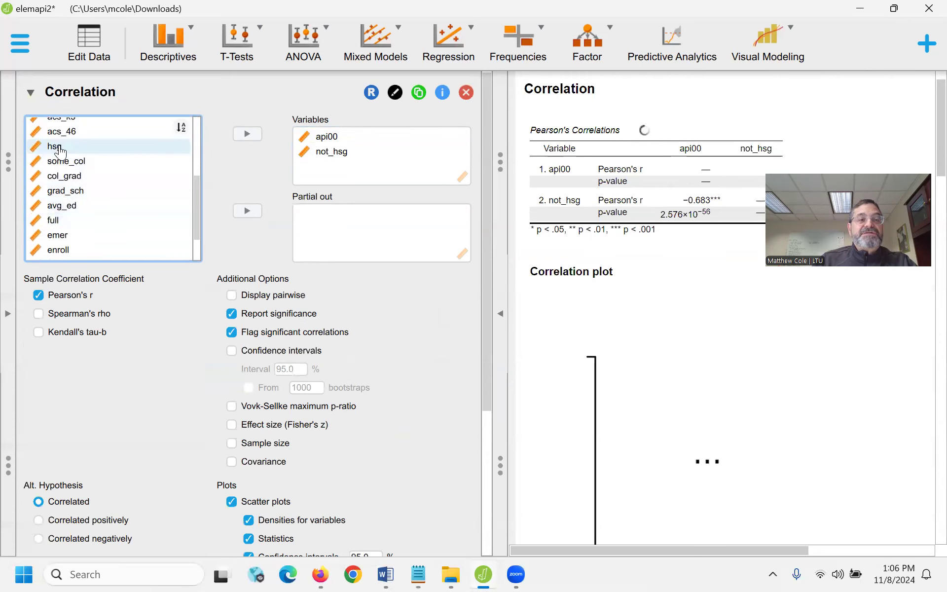
double_click(58, 148)
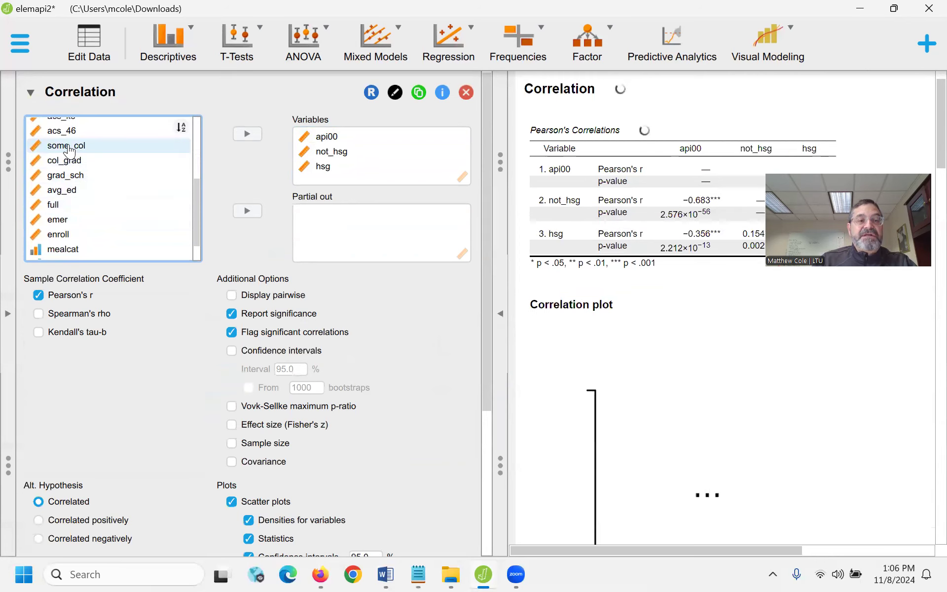
double_click(64, 145)
scroll(118, 186, down, 5)
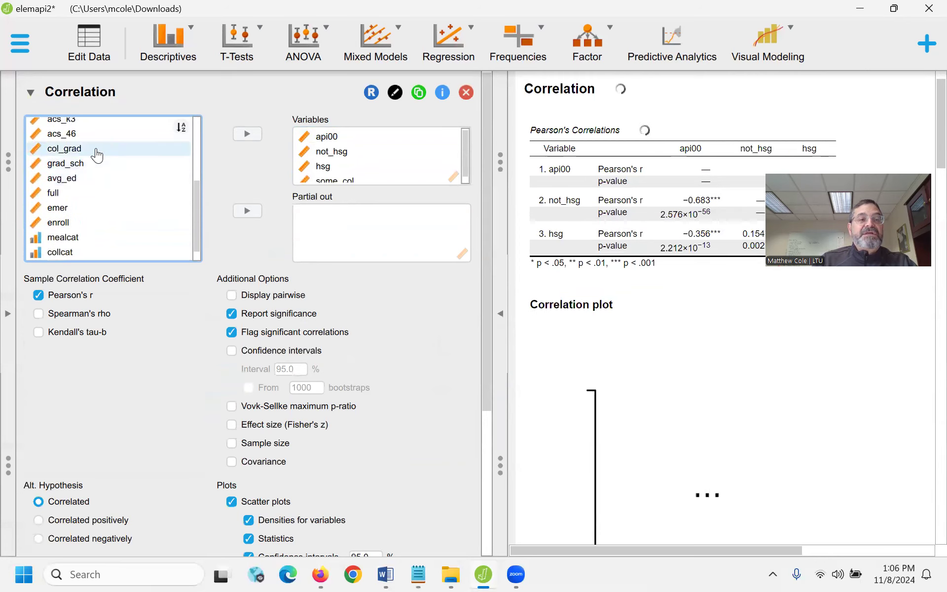
double_click(71, 150)
scroll(71, 153, down, 5)
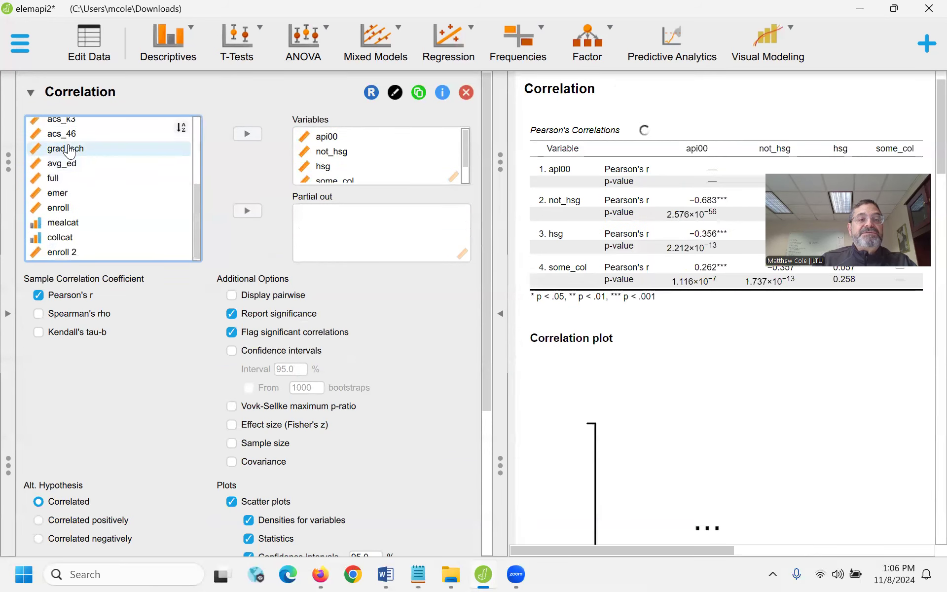
double_click(69, 156)
scroll(377, 156, down, 2)
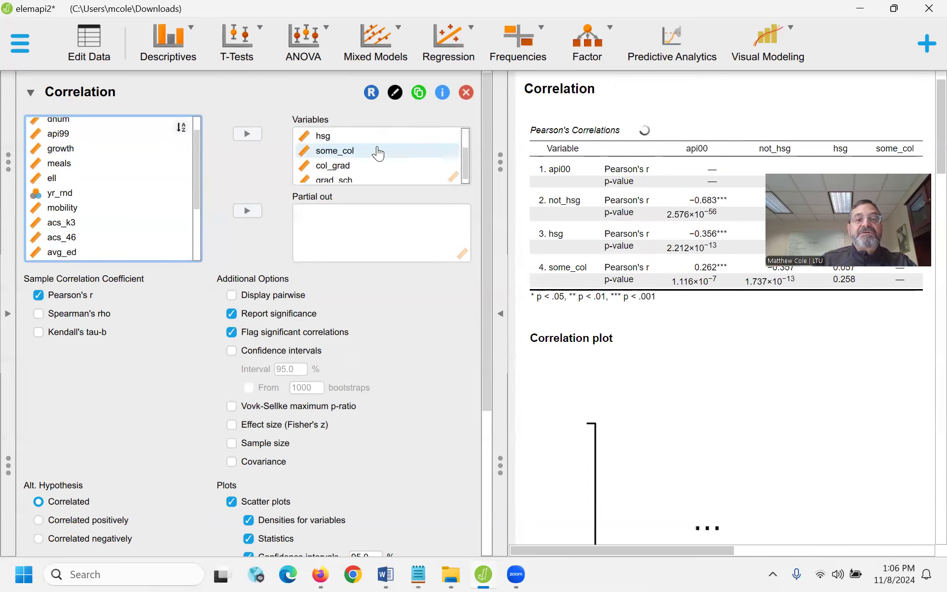
scroll(378, 157, up, 2)
scroll(377, 156, down, 2)
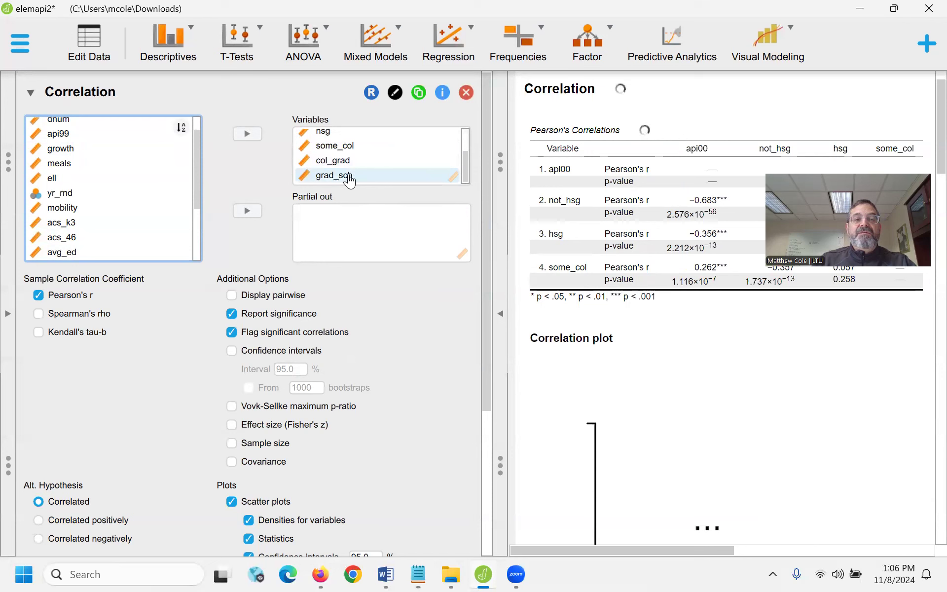
scroll(348, 161, up, 2)
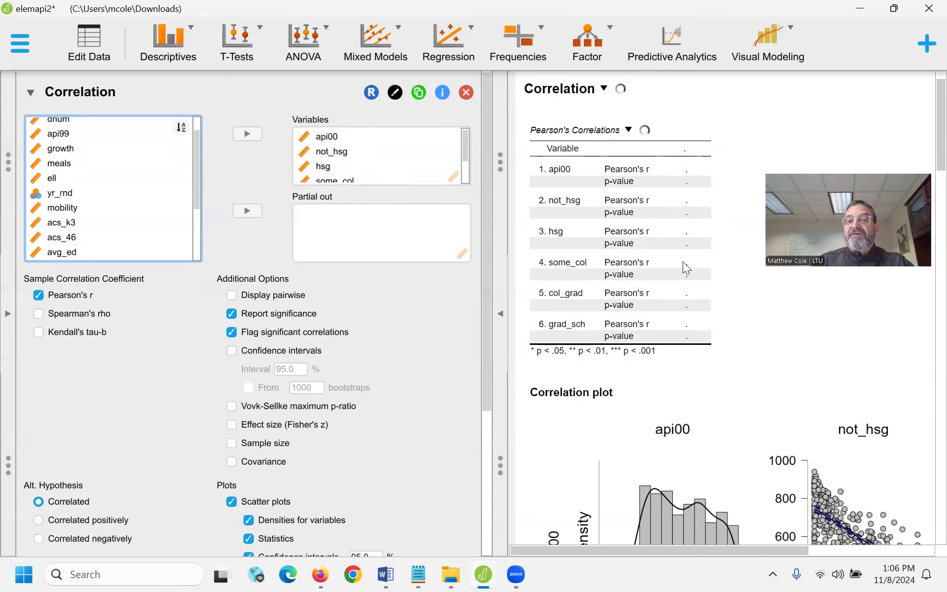
scroll(78, 148, up, 1)
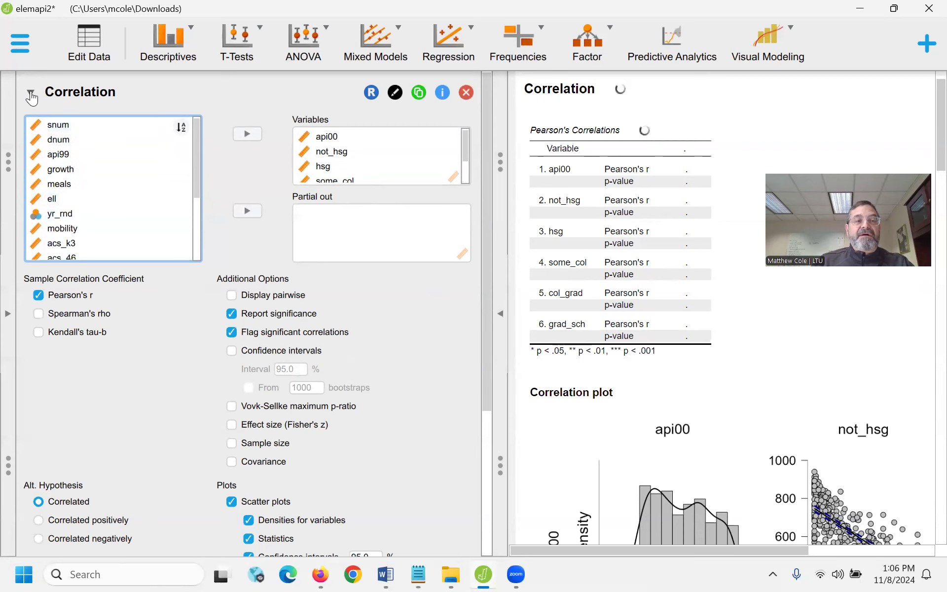
Step: Collapse the Correlation settings, hide the analysis inputs and examine the Pearson's correlations table for the parent education variables
click(30, 94)
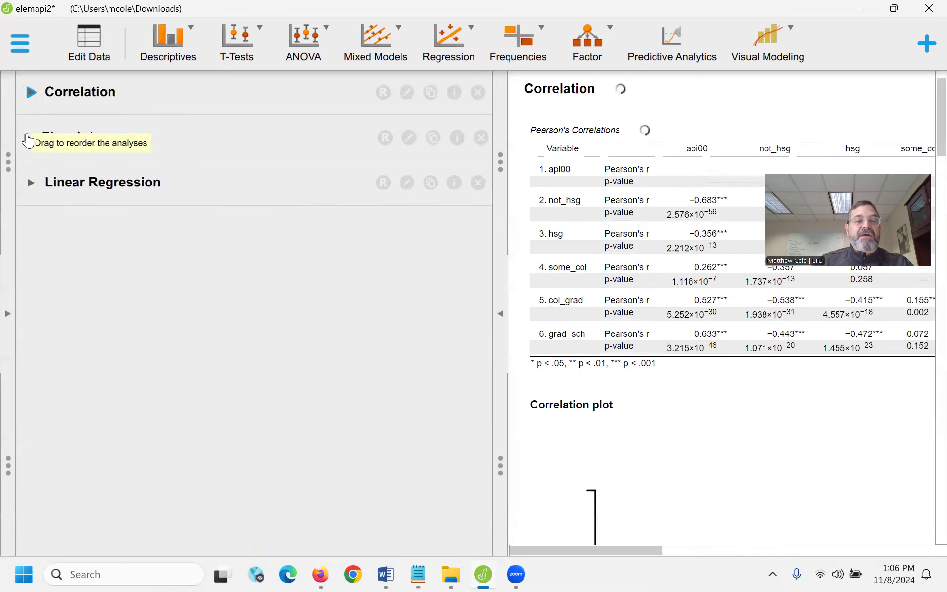
click(28, 138)
click(29, 97)
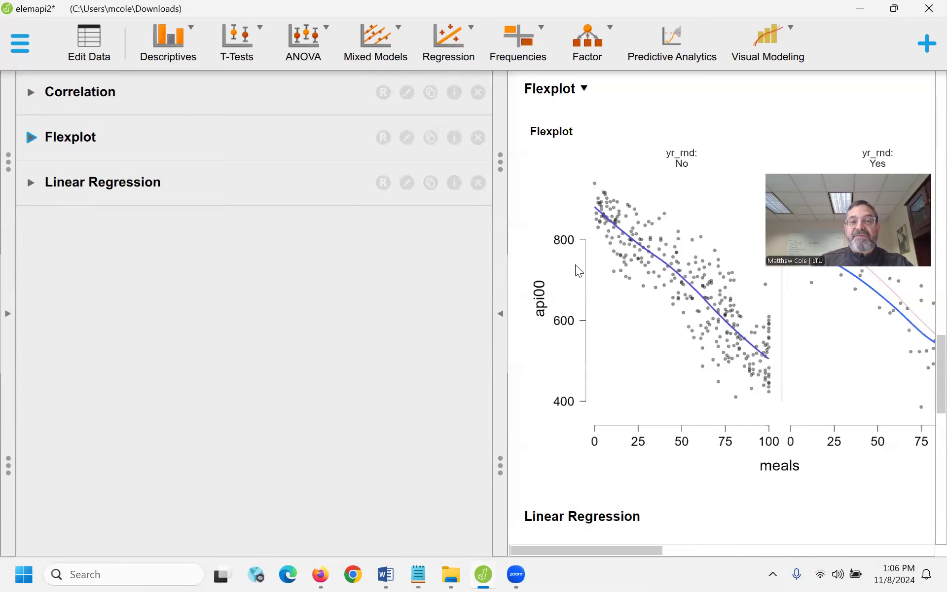
scroll(572, 269, up, 3)
scroll(571, 272, up, 5)
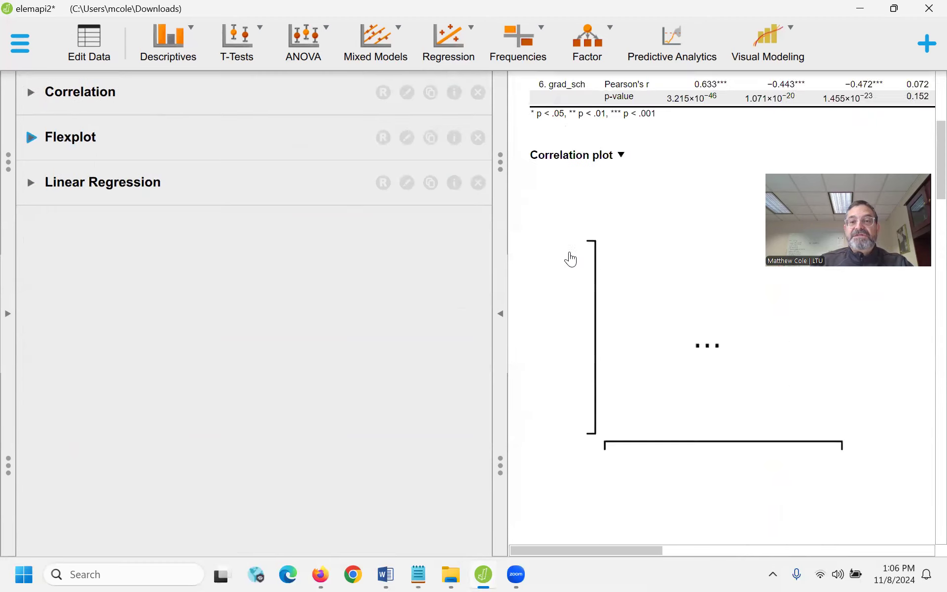
click(501, 313)
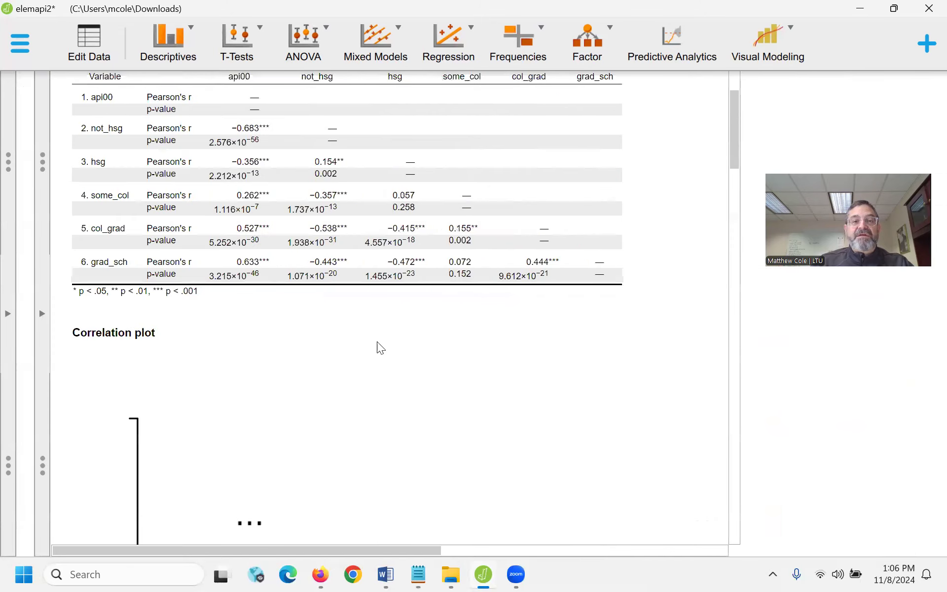
scroll(429, 359, up, 1)
scroll(487, 341, down, 1)
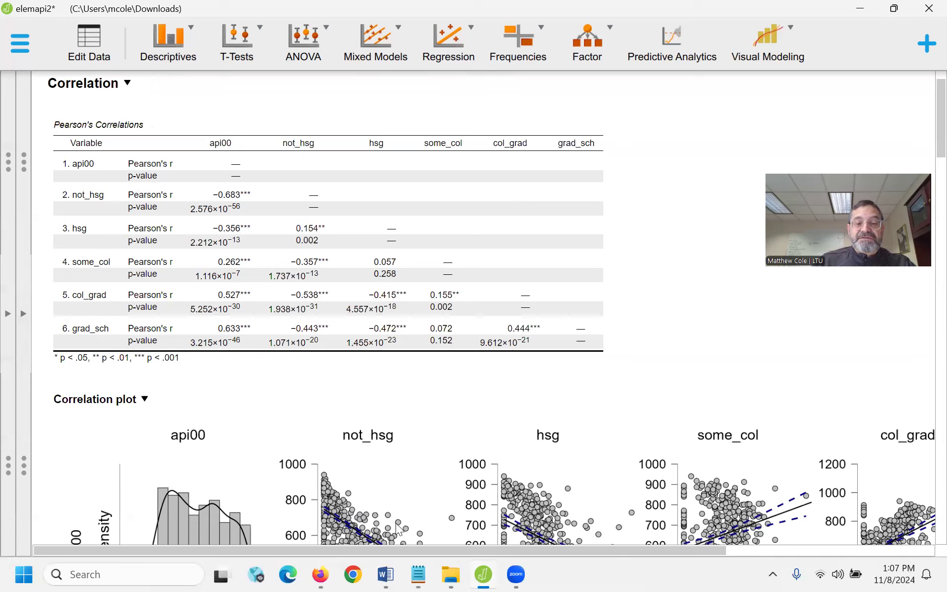
Step: Switch to the Start Here (Lecture) document in Firefox, look up the parent education variable descriptions and return to the results
mouse_move(319, 574)
click(462, 508)
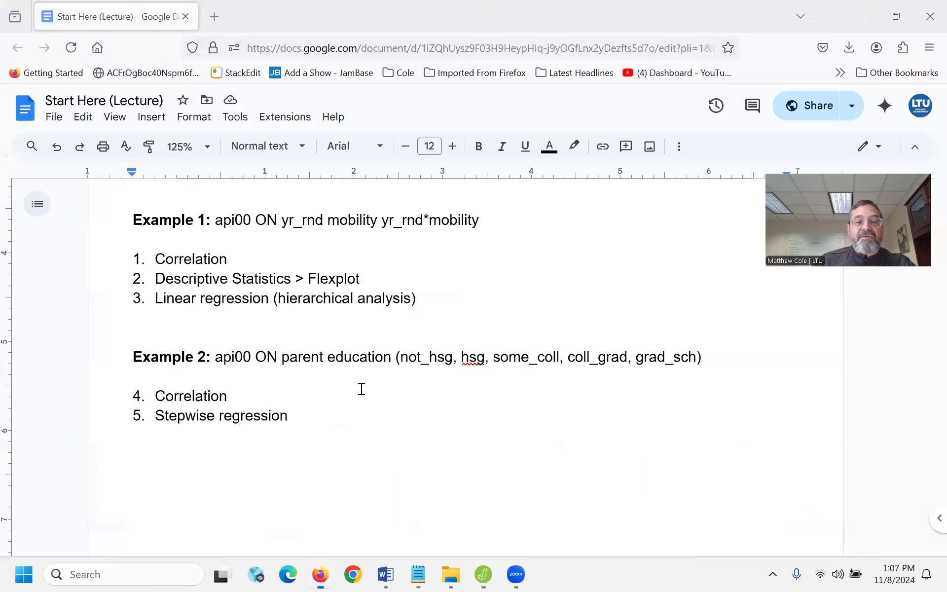
scroll(362, 385, down, 10)
scroll(361, 383, up, 8)
scroll(362, 379, down, 6)
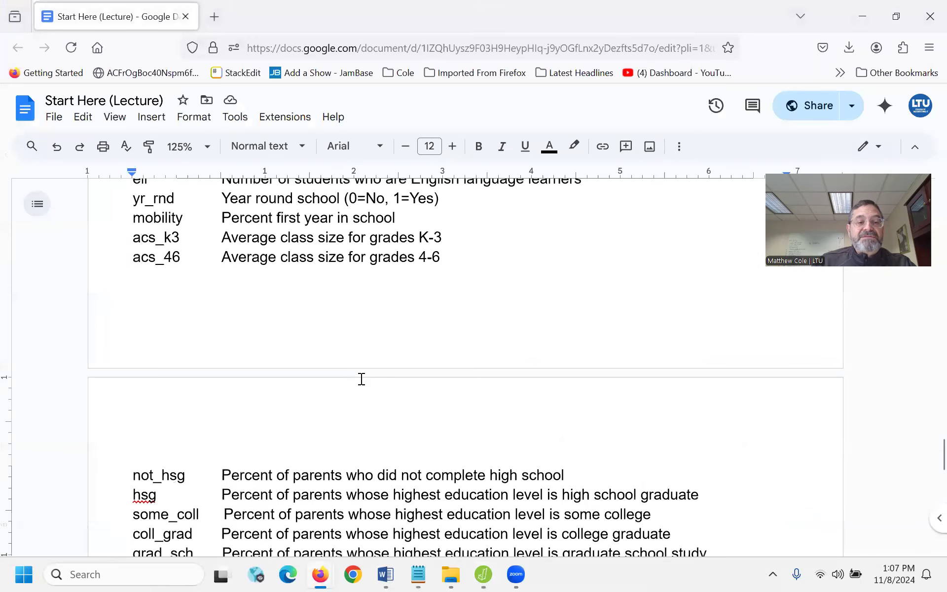
scroll(361, 378, down, 3)
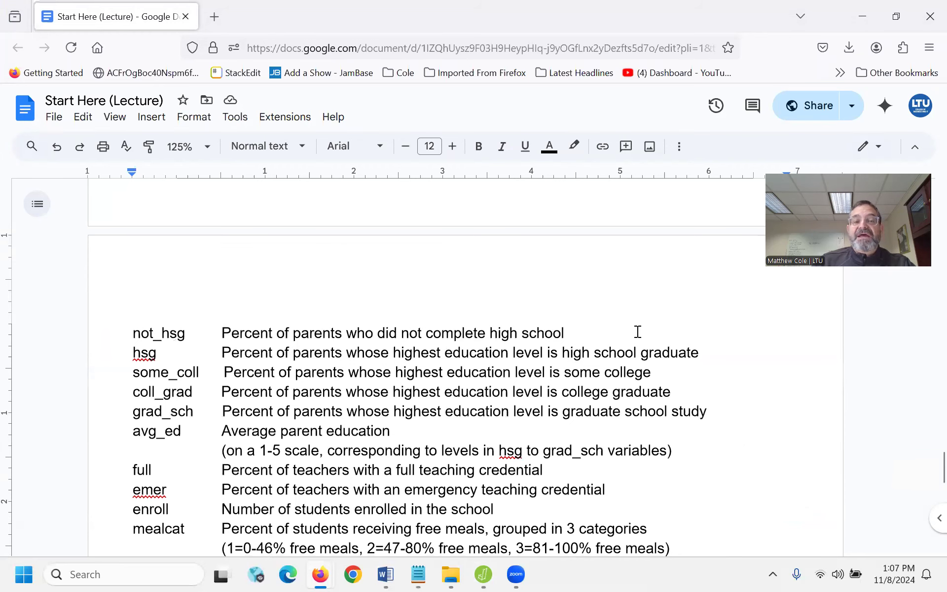
click(862, 16)
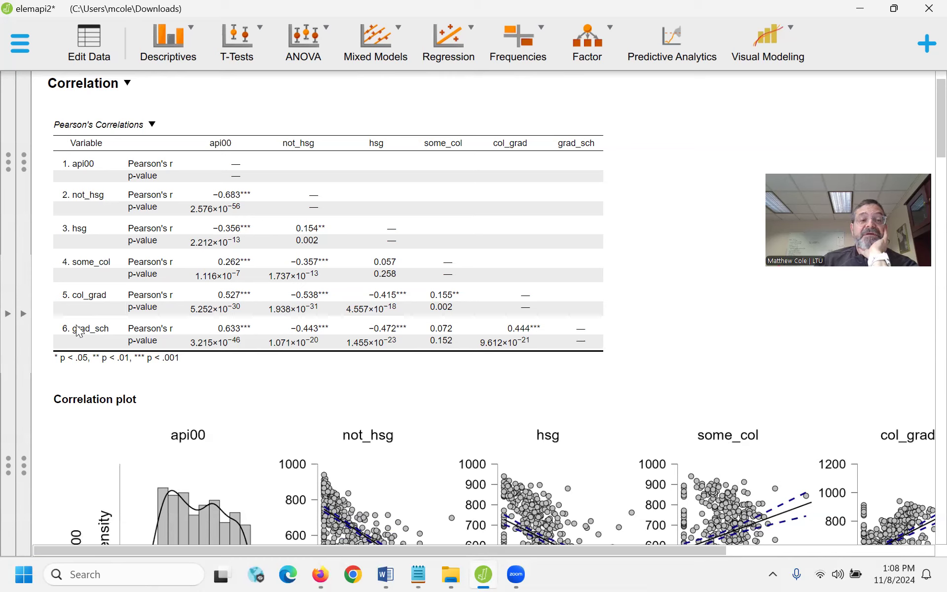
Step: Examine the correlation plot's scatter plots, densities and coefficients for api00 and the parent education variables
scroll(236, 303, down, 6)
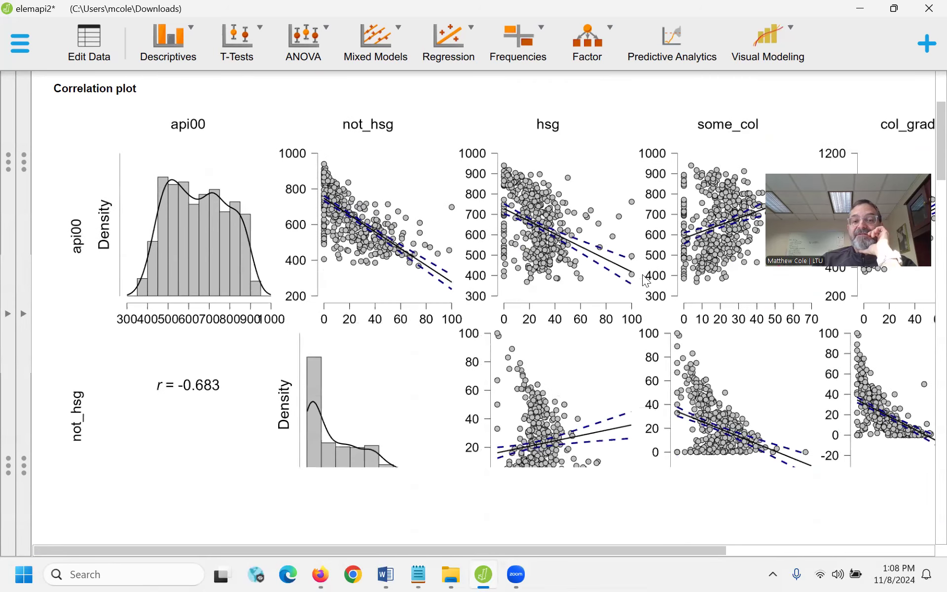
scroll(642, 274, down, 6)
scroll(622, 308, up, 2)
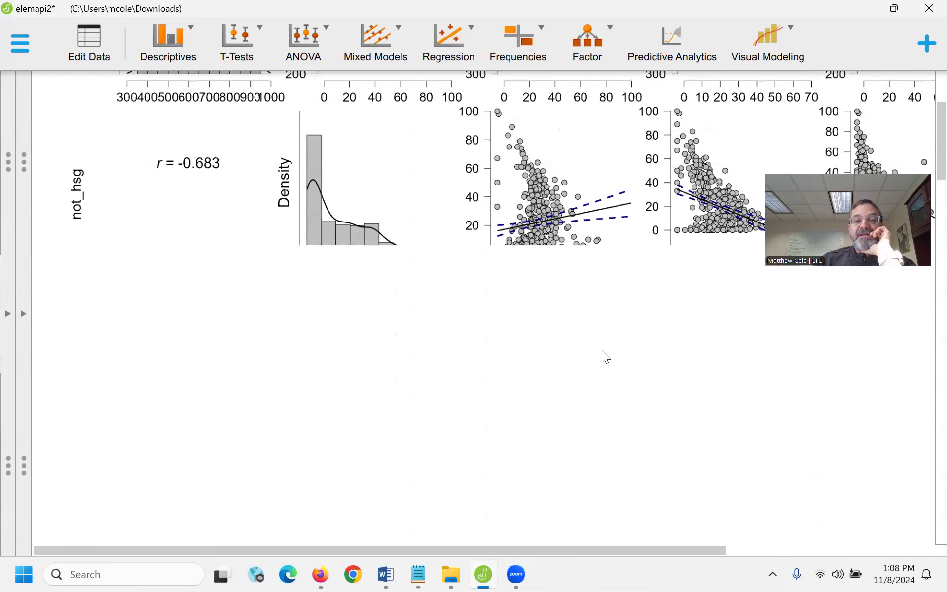
scroll(361, 404, down, 7)
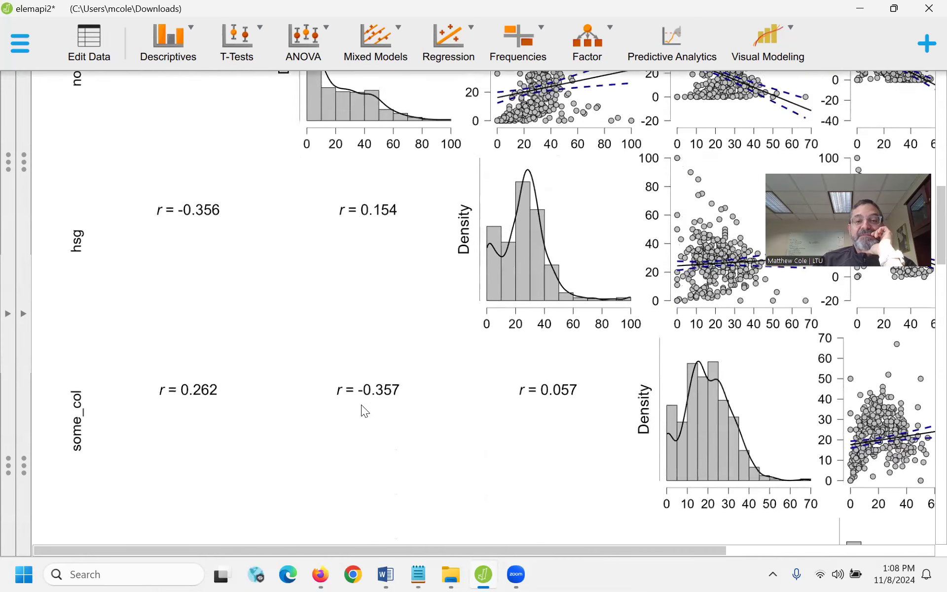
drag(370, 550, 585, 494)
scroll(553, 459, down, 4)
scroll(554, 459, down, 5)
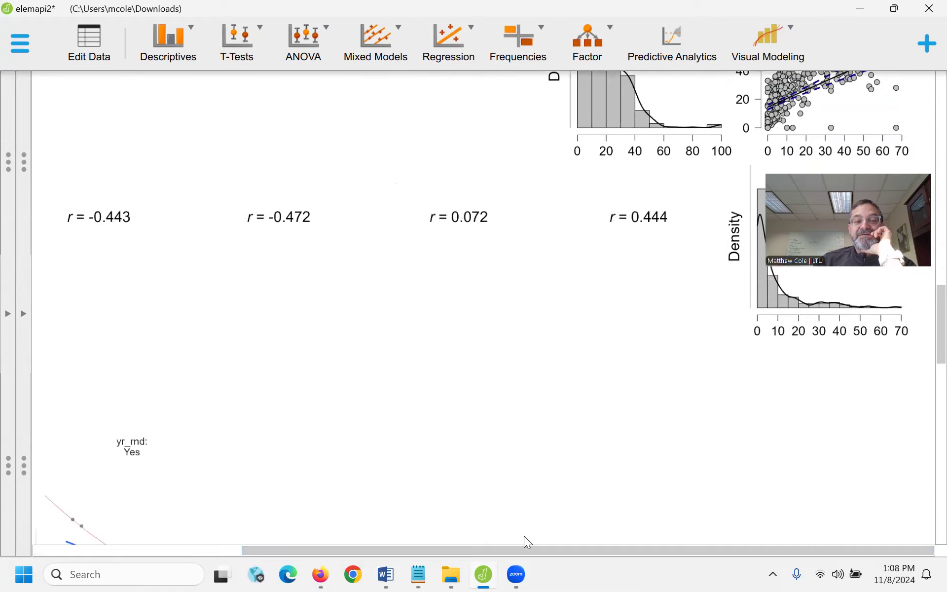
drag(372, 544, 164, 546)
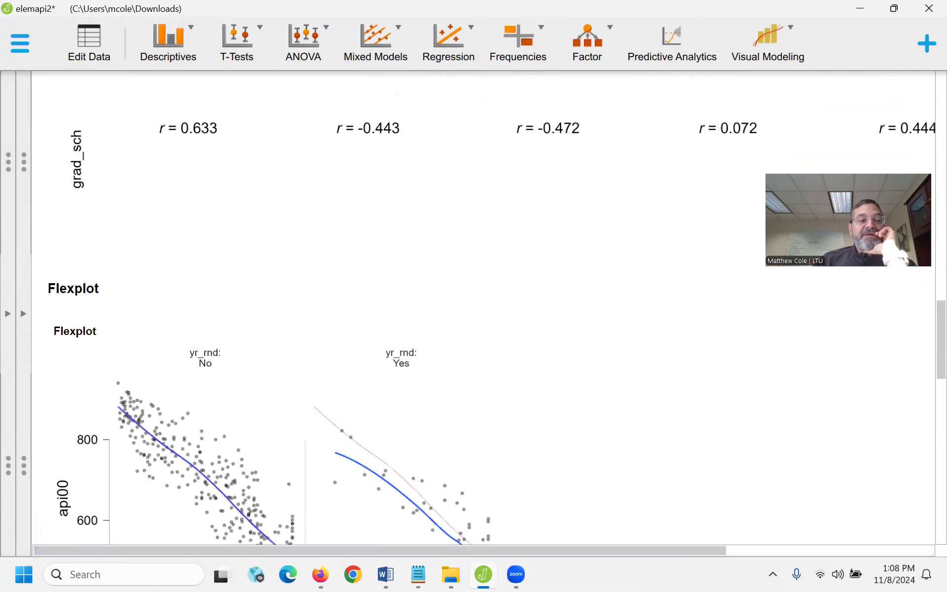
Step: Reopen the Flexplot inputs and remove meals from the independent variables and yr_rnd from the paneled variables
click(23, 316)
click(28, 138)
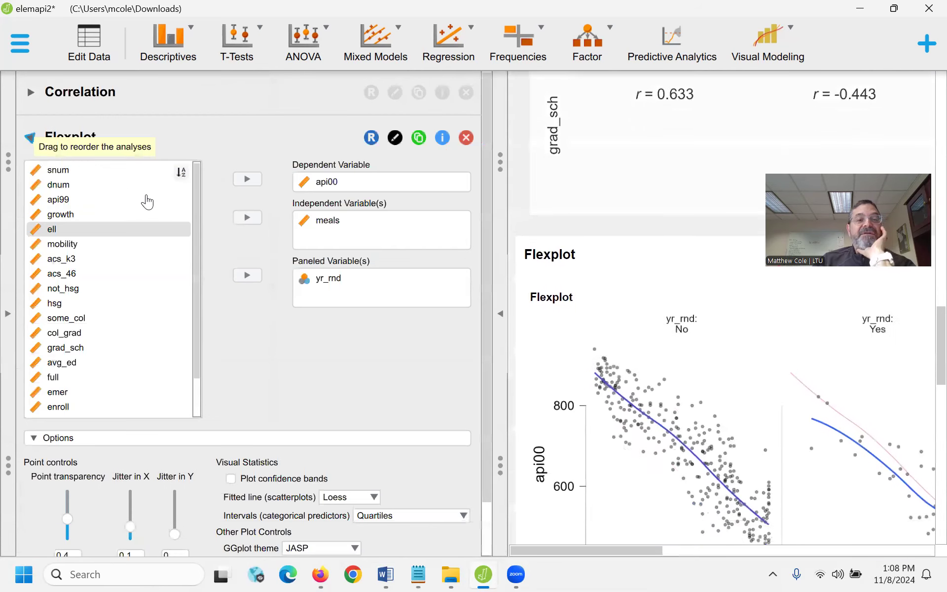
double_click(328, 176)
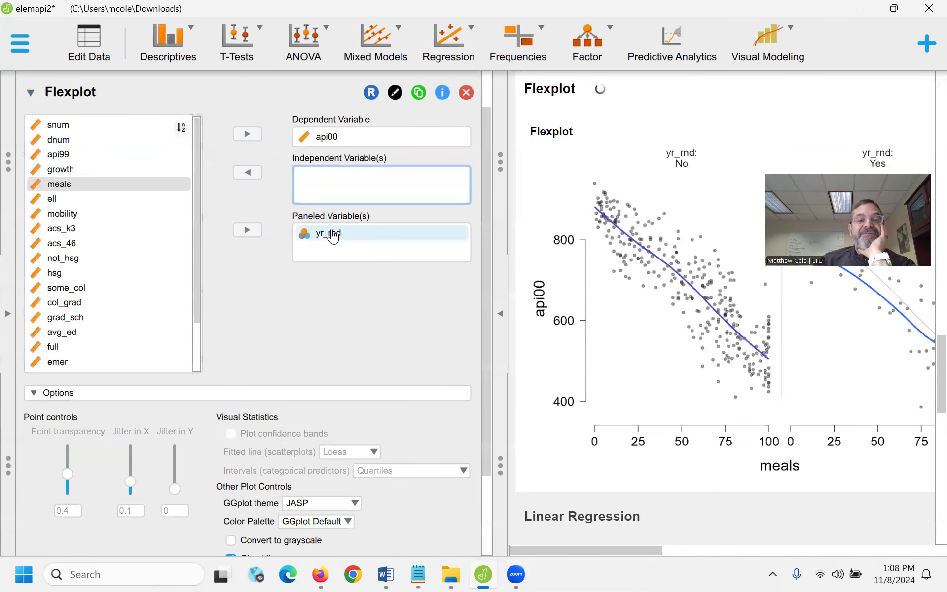
double_click(326, 231)
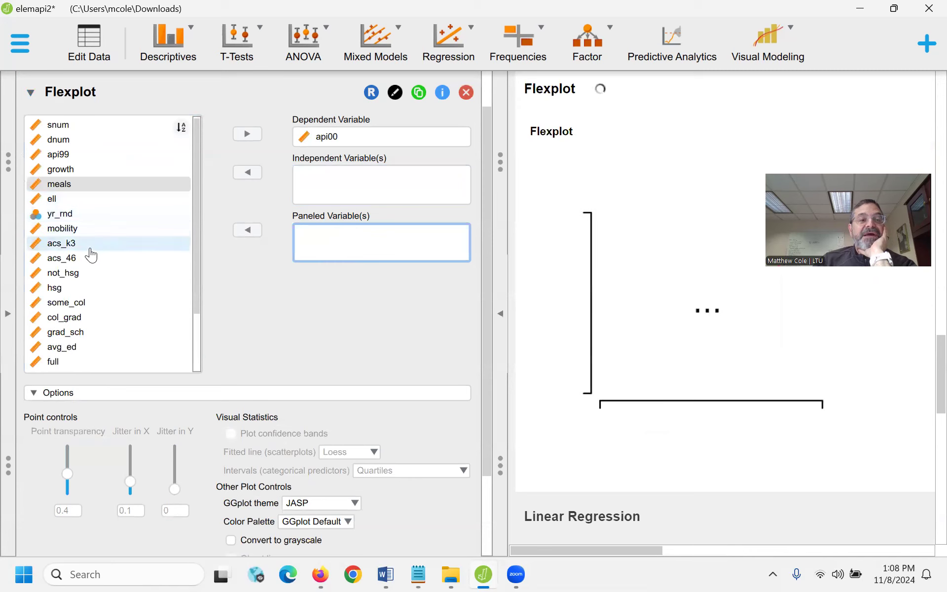
Step: Add not_hsg and hsg as the Flexplot's independent variables and try to add some_col as well
scroll(100, 286, down, 2)
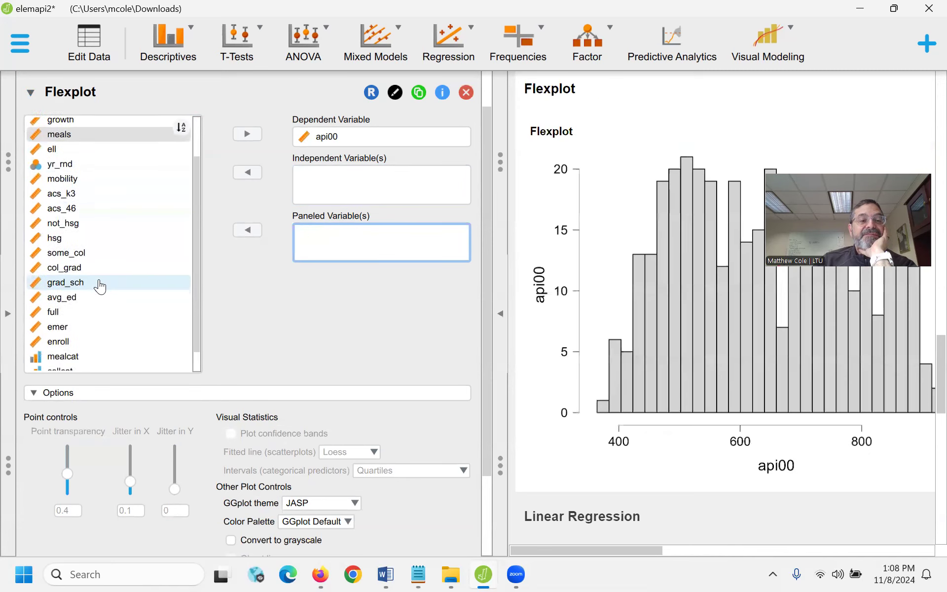
click(106, 220)
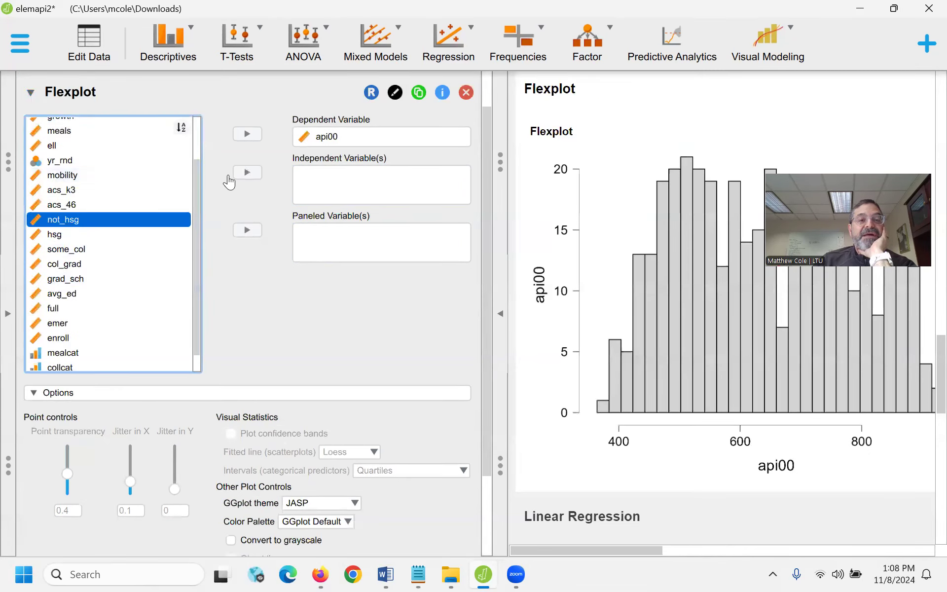
click(248, 173)
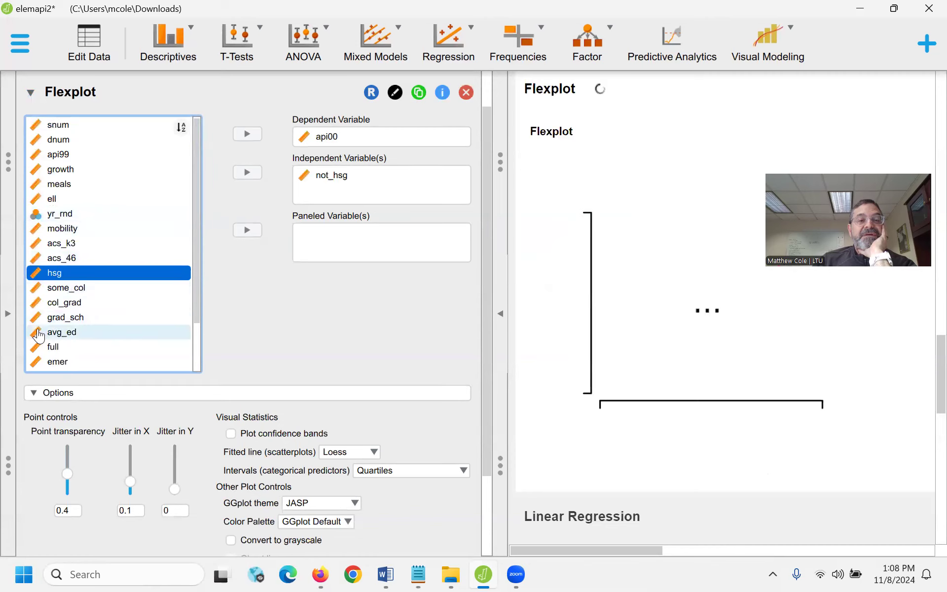
click(256, 177)
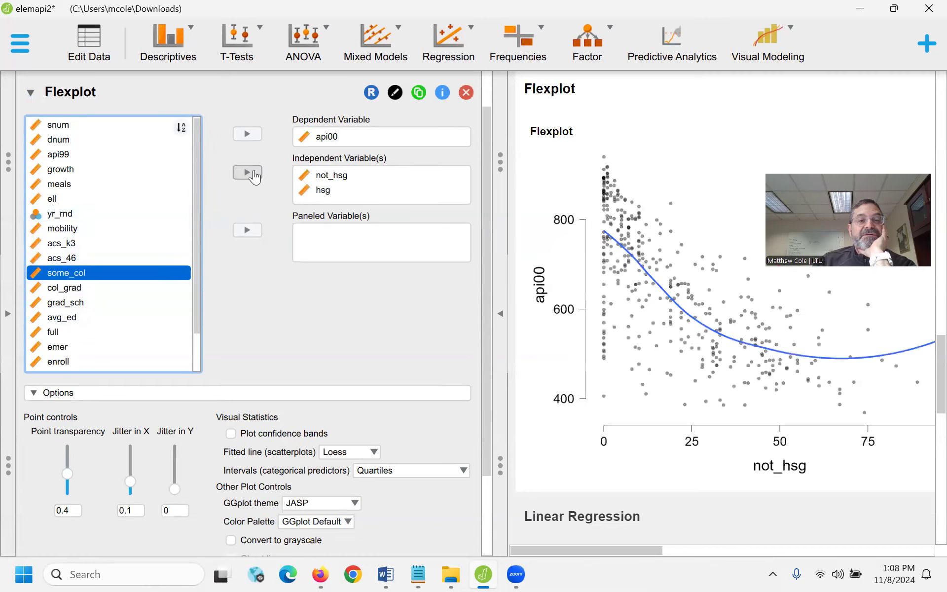
click(250, 173)
click(252, 177)
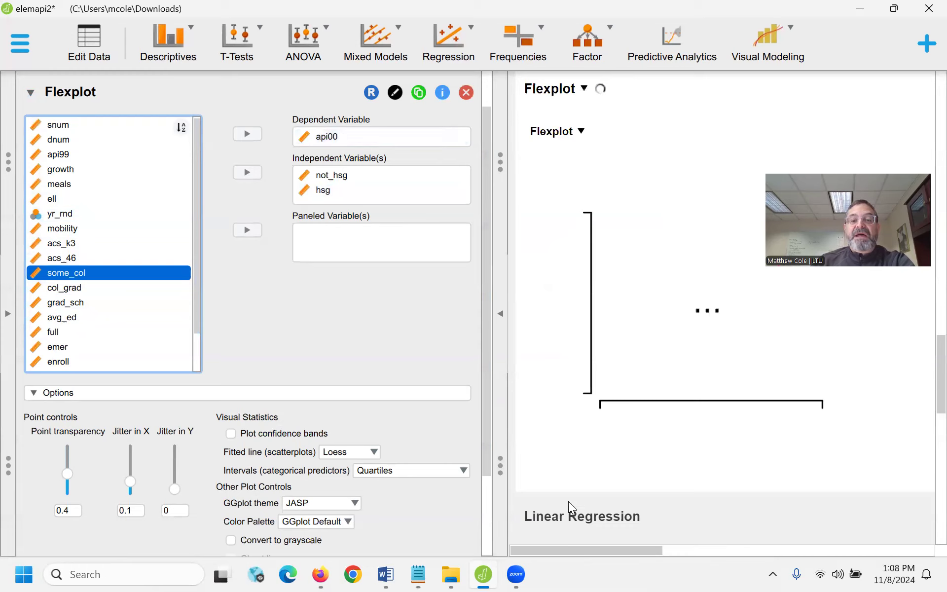
Step: Hide the input options and examine the Flexplot of api00 against not_hsg grouped by hsg
drag(587, 550, 640, 566)
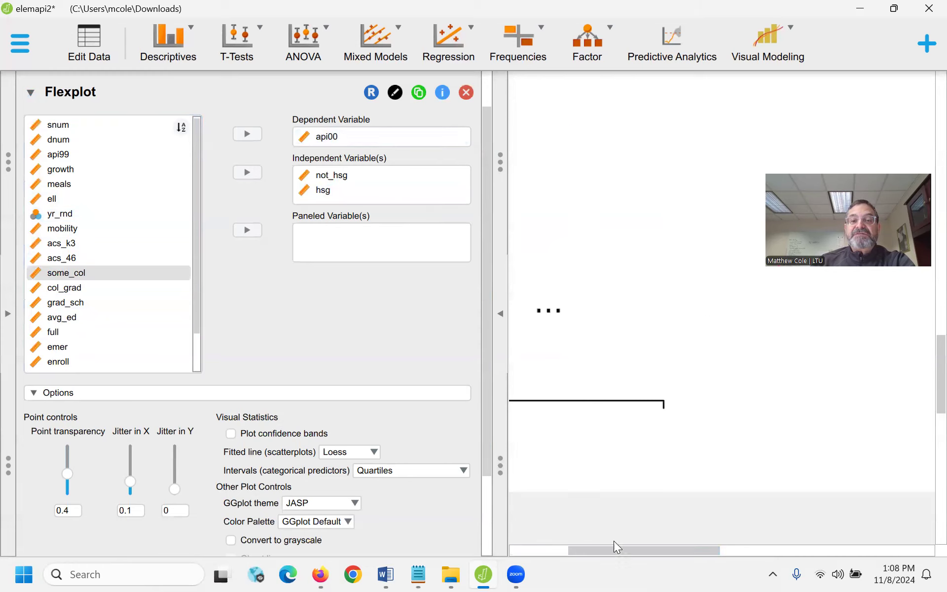
click(501, 314)
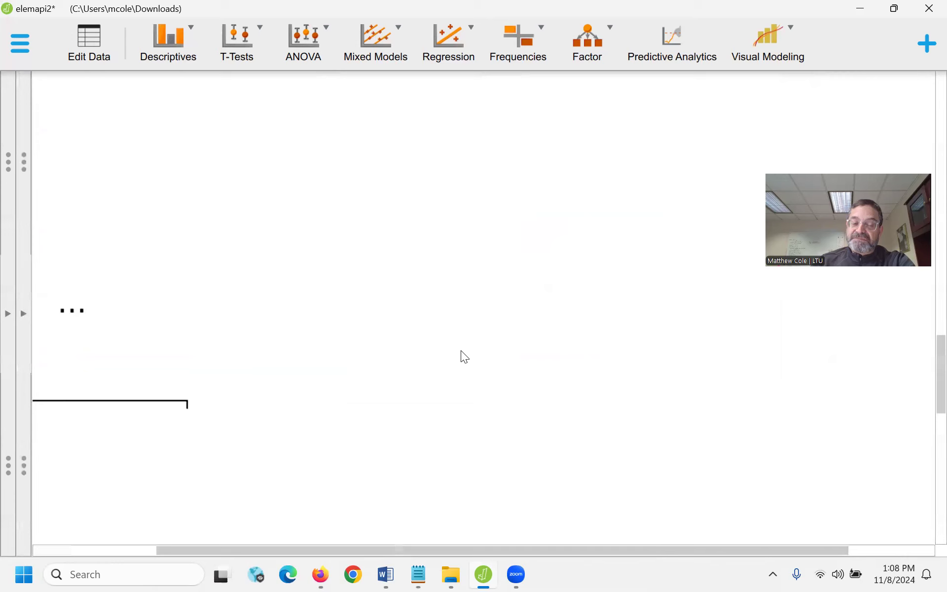
drag(284, 551, 112, 523)
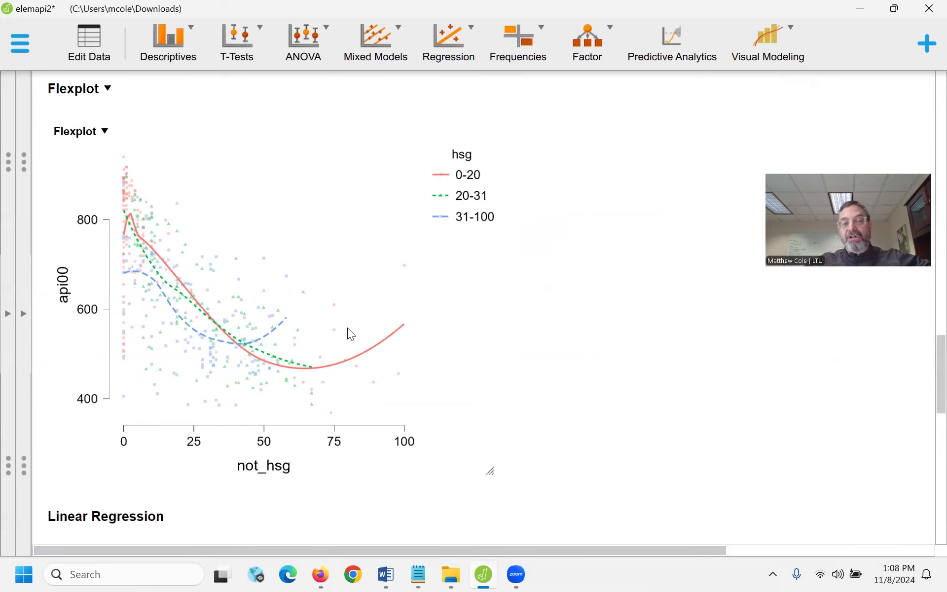
Step: Reopen the Flexplot inputs and add some_col and col_grad as paneled variables
click(24, 319)
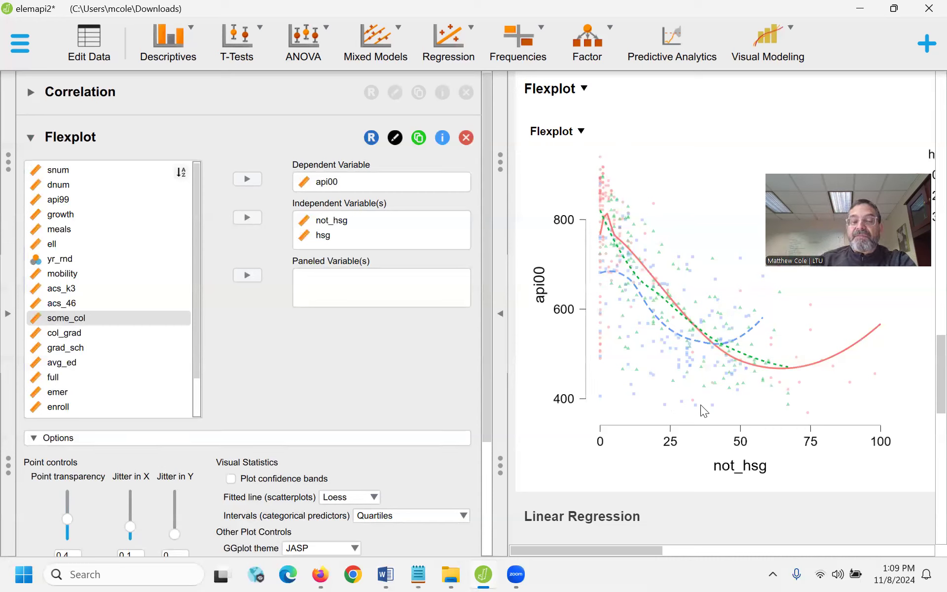
scroll(675, 390, down, 2)
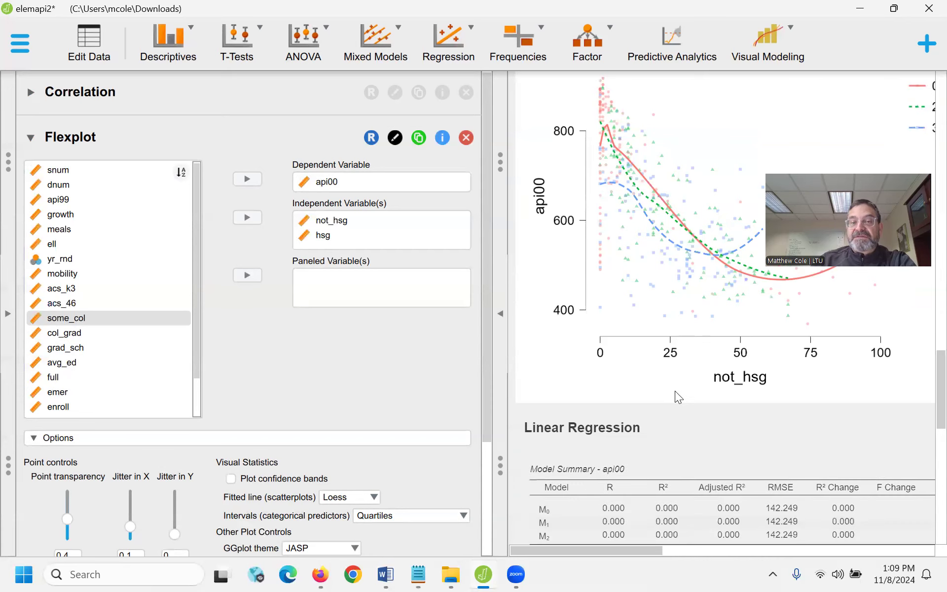
scroll(675, 396, up, 1)
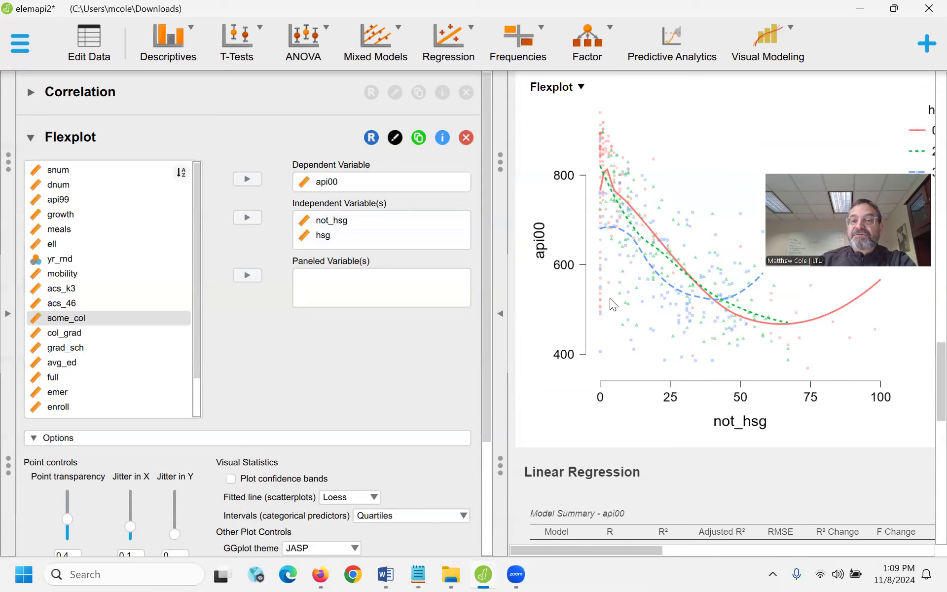
click(371, 226)
click(351, 237)
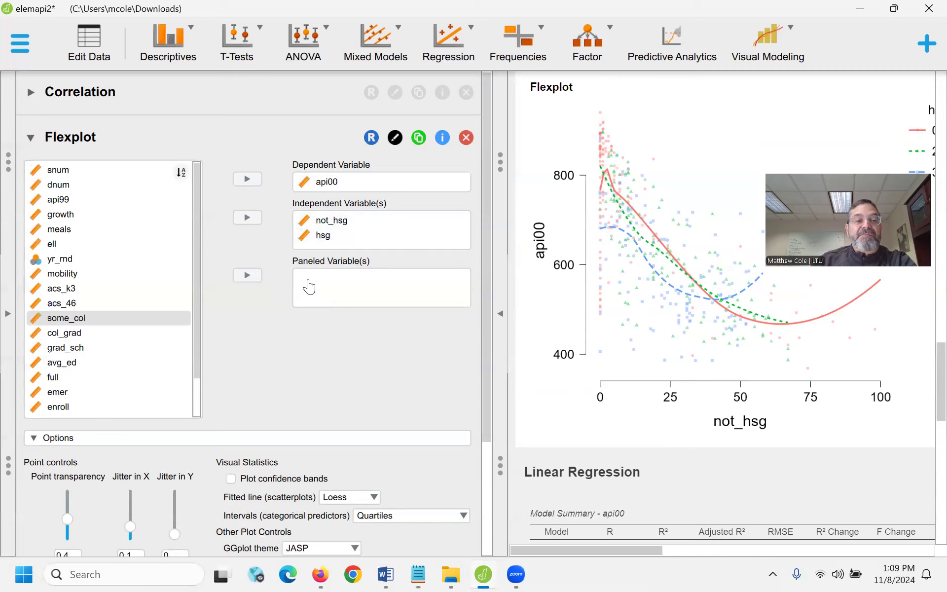
click(248, 277)
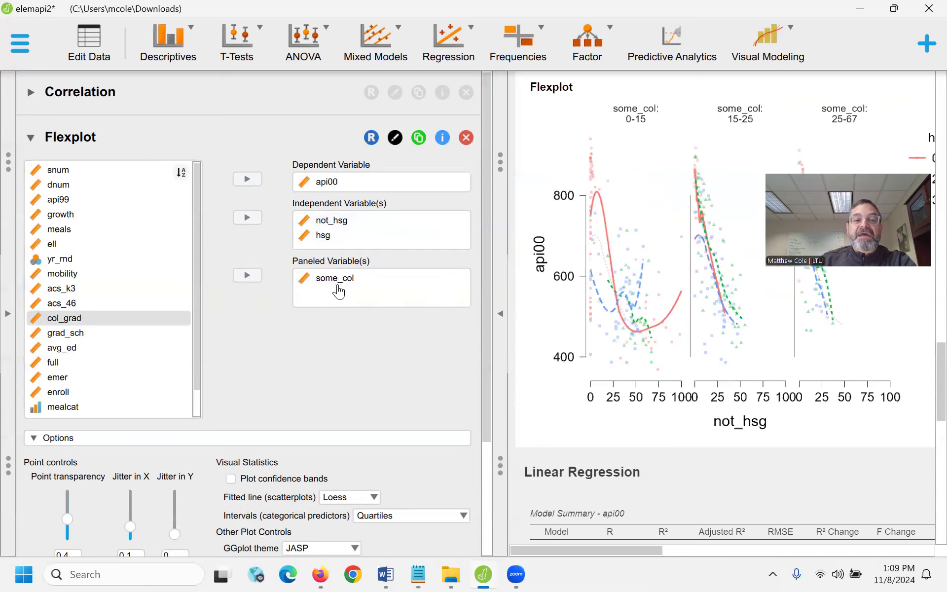
click(247, 278)
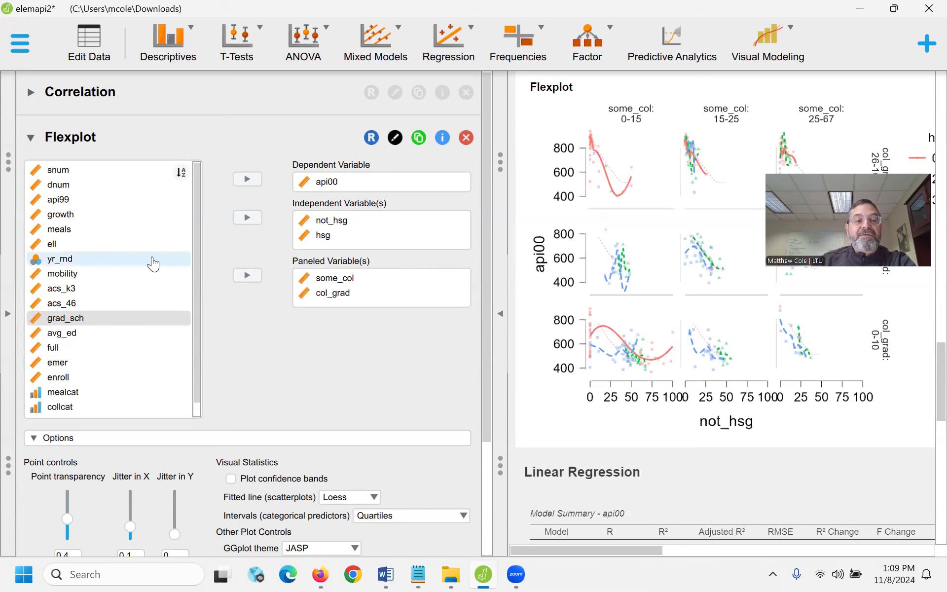
Step: Try to add grad_sch as a third paneled variable, and hide the input options to examine the paneled Flexplot
scroll(149, 280, down, 1)
scroll(143, 286, down, 1)
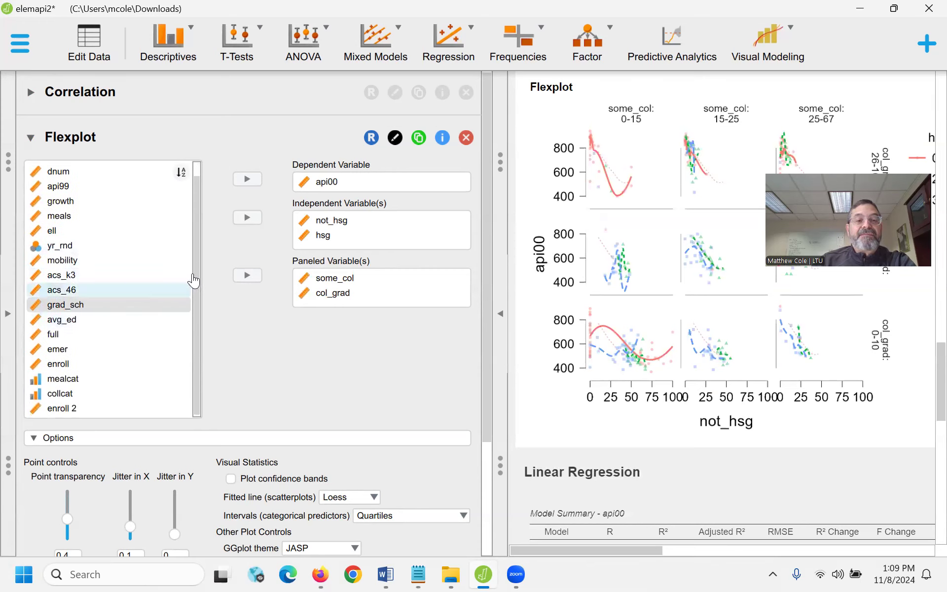
click(247, 275)
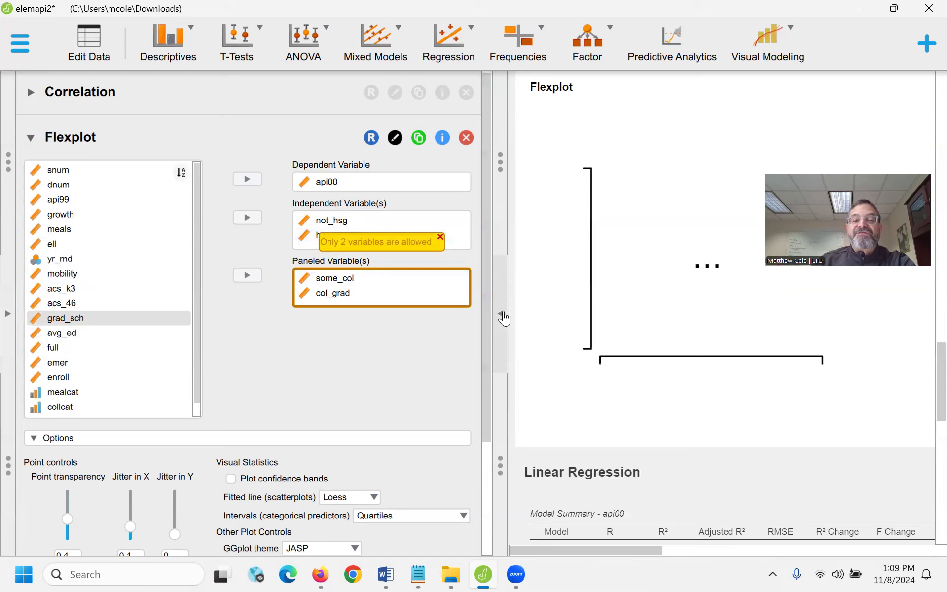
click(498, 310)
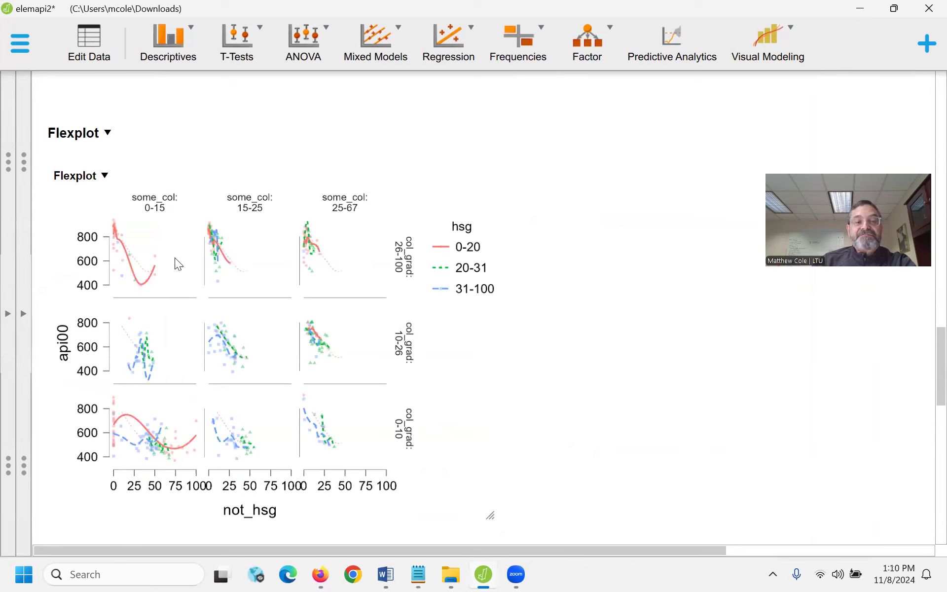
Step: Collapse the Flexplot analysis and add not_hsg, hsg, some_col, col_grad and grad_sch as covariates of the Linear Regression on api00
click(23, 313)
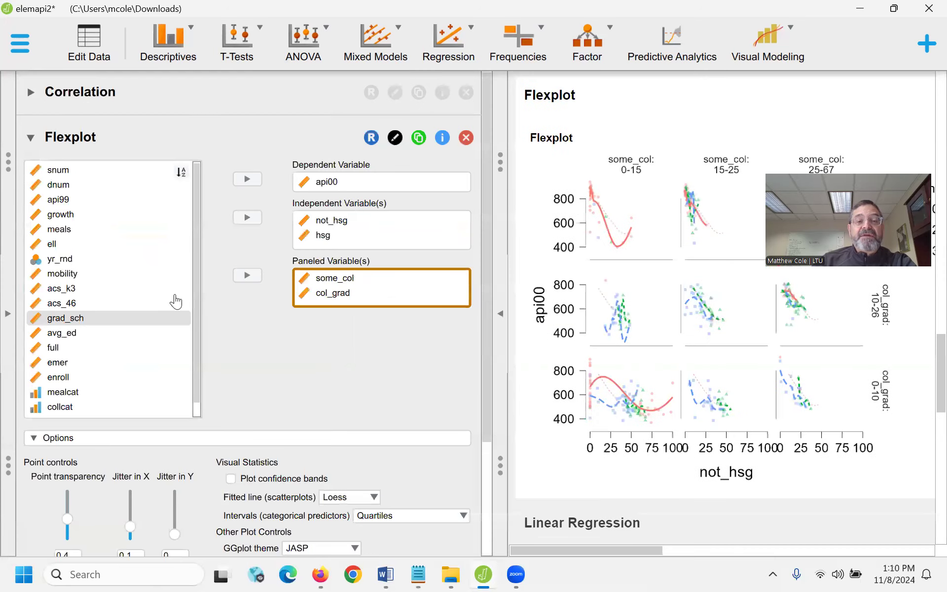
click(30, 137)
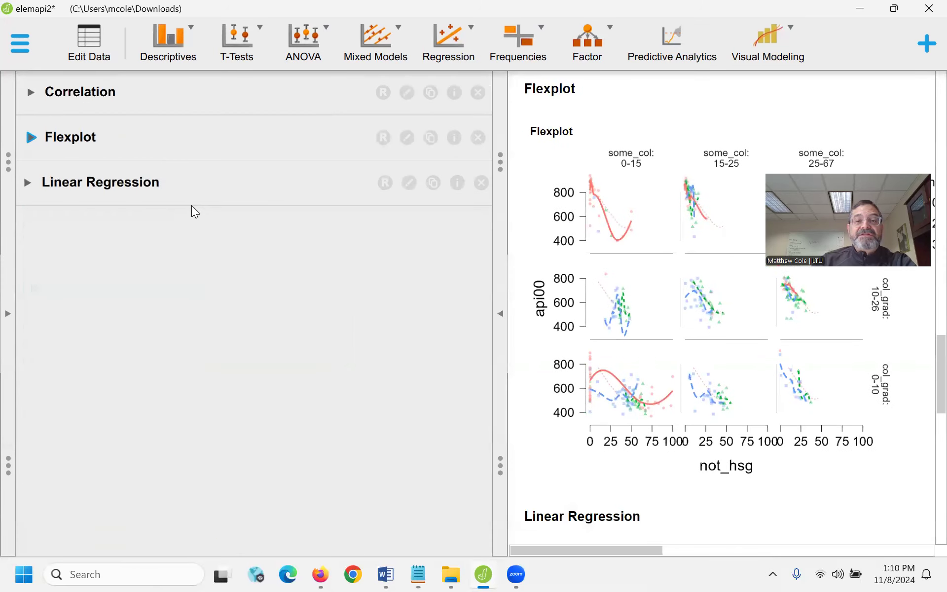
click(30, 183)
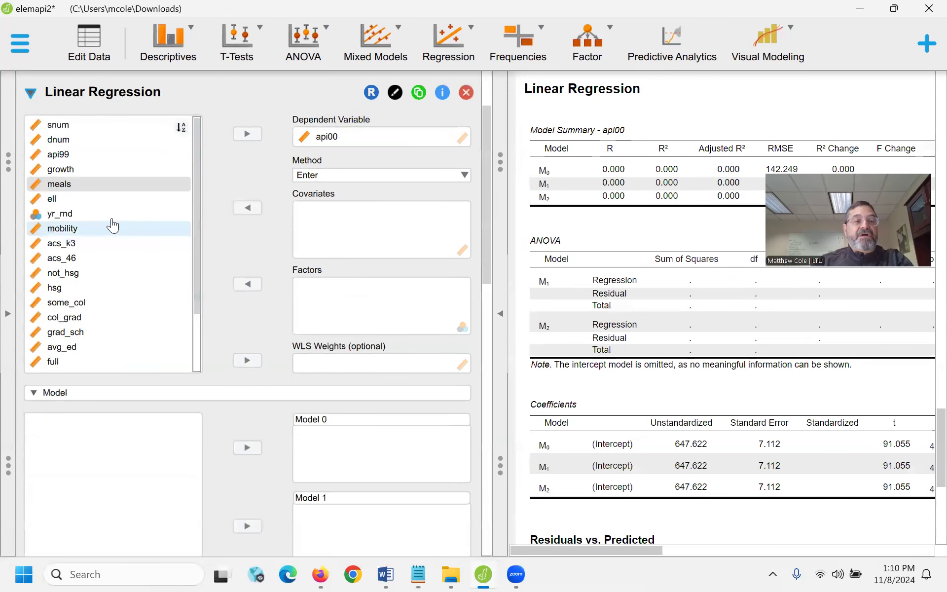
click(93, 279)
scroll(93, 278, down, 1)
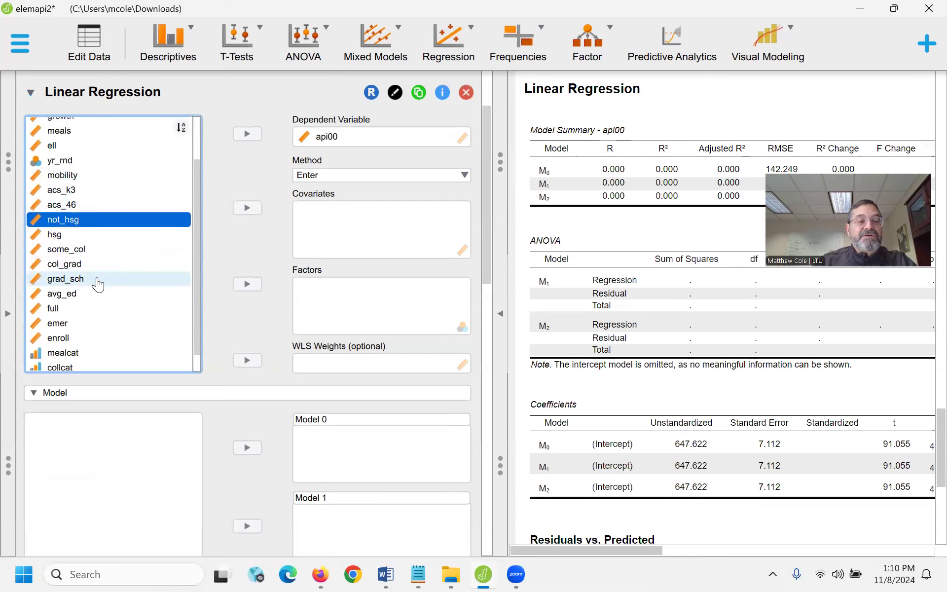
shift+click(76, 280)
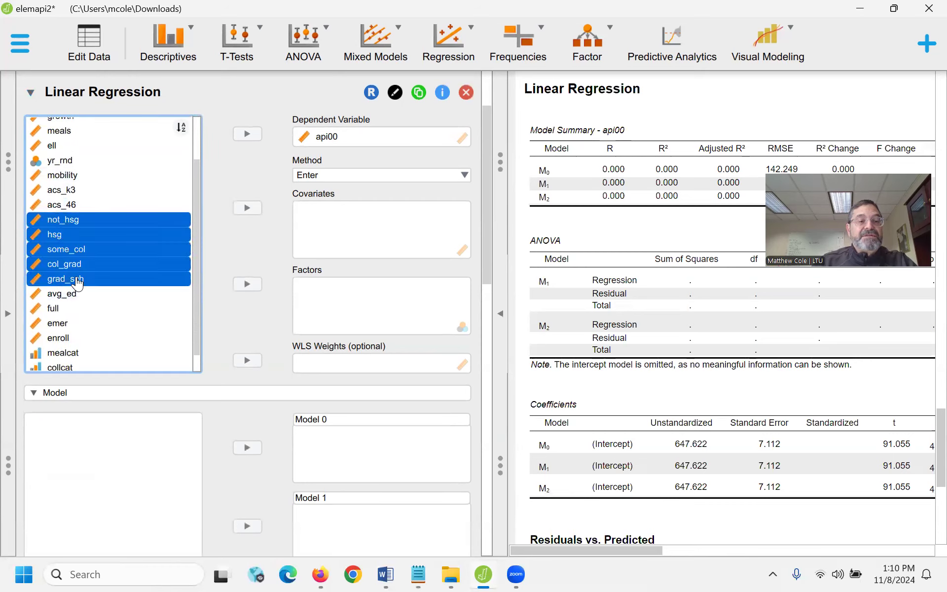
click(247, 207)
scroll(358, 227, down, 1)
scroll(359, 232, up, 1)
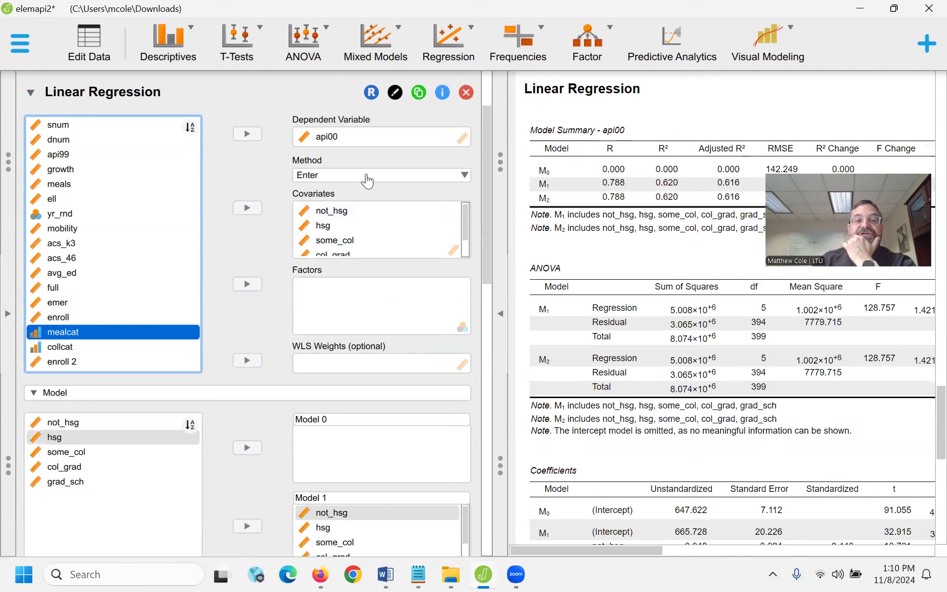
Step: Set the linear regression's method to Stepwise and review its model terms
click(367, 176)
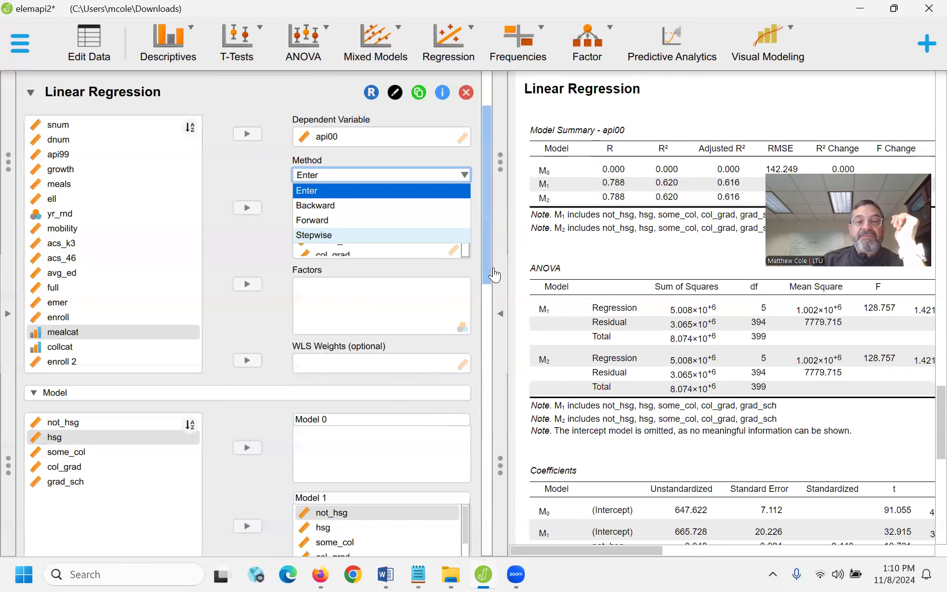
drag(486, 273, 479, 237)
scroll(479, 236, up, 3)
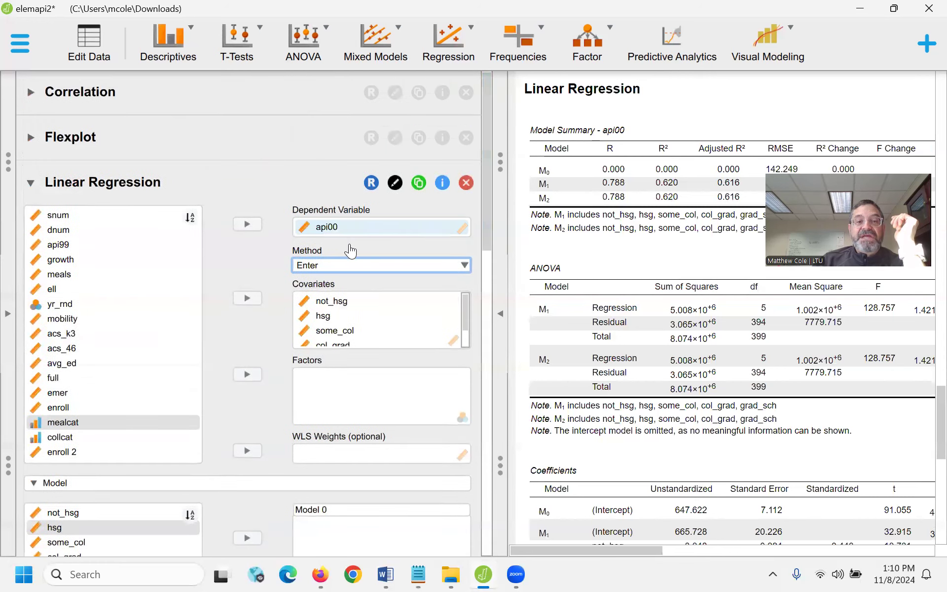
click(349, 267)
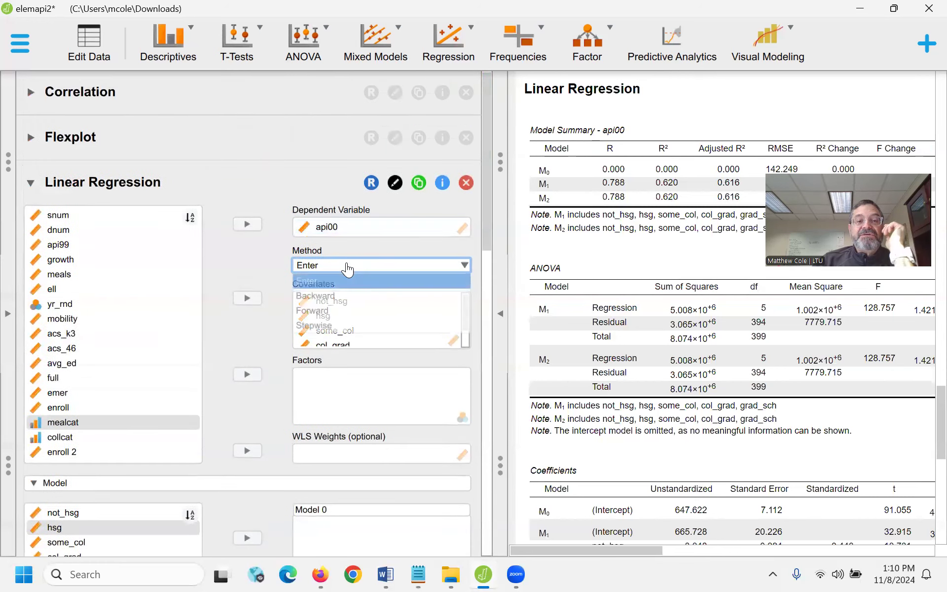
click(314, 326)
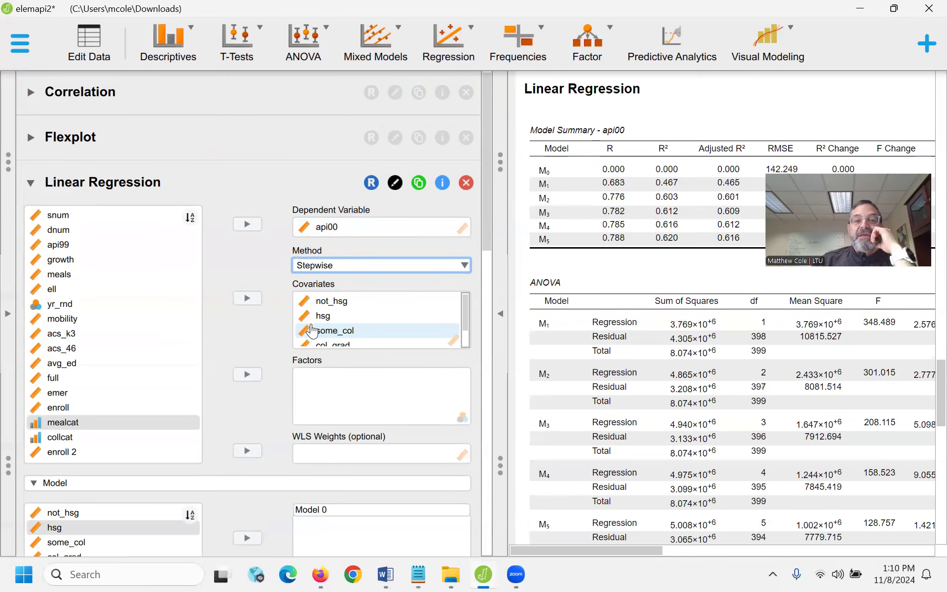
scroll(328, 433, down, 2)
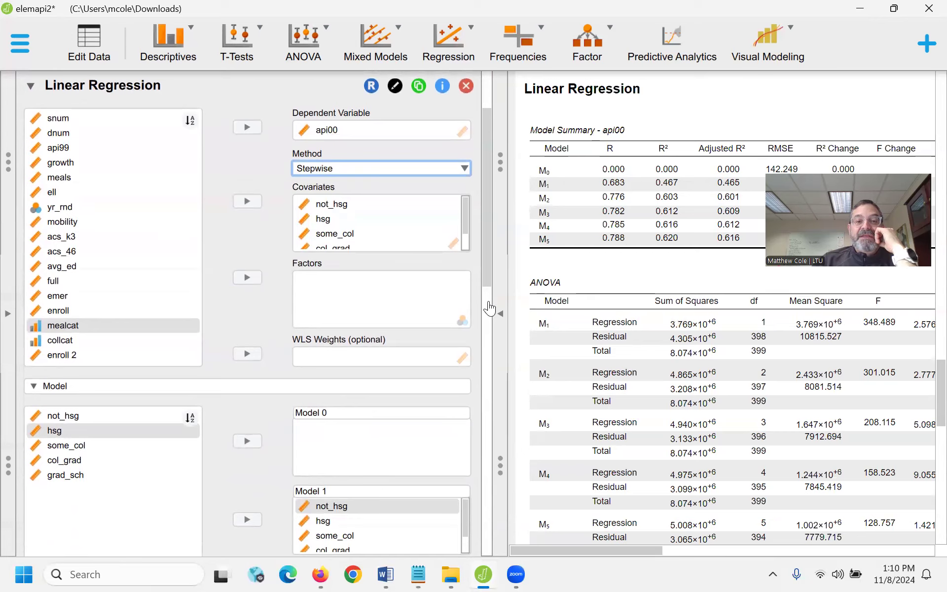
drag(486, 280, 483, 400)
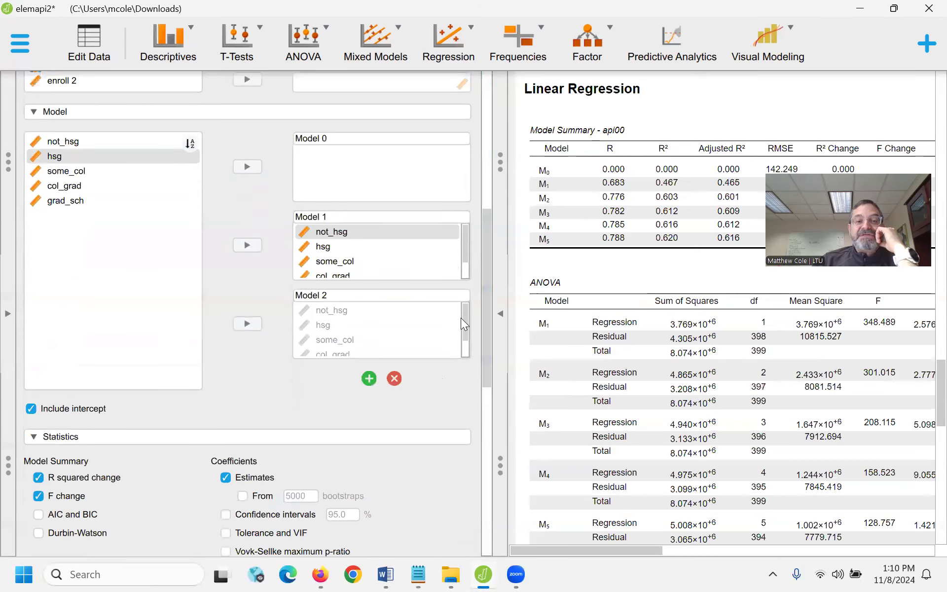
Step: Hide the input options and compare the stepwise models' summary, ANOVA and coefficients tables to see which predictor enters at each step
click(501, 314)
scroll(348, 316, down, 3)
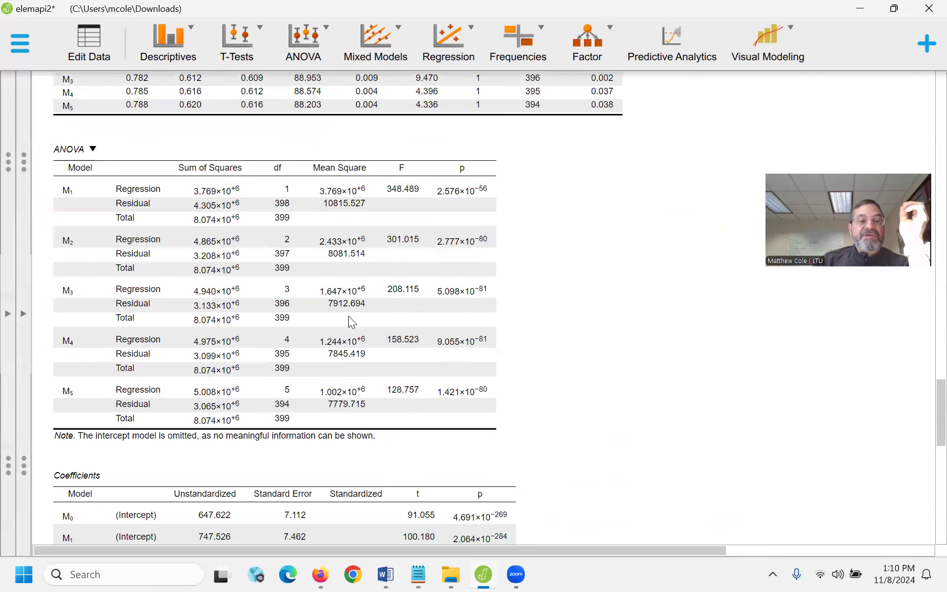
scroll(348, 317, up, 3)
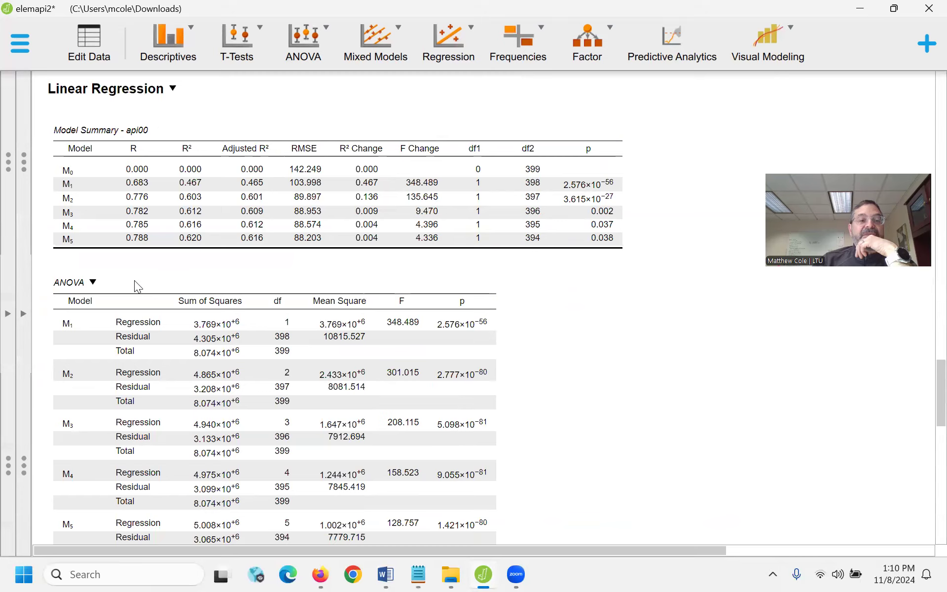
scroll(158, 378, down, 8)
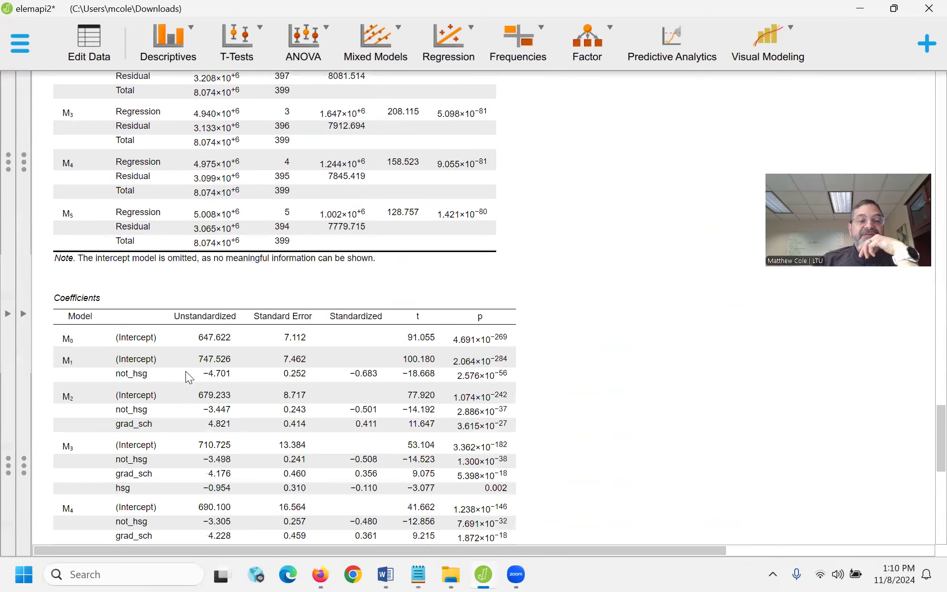
scroll(186, 372, down, 1)
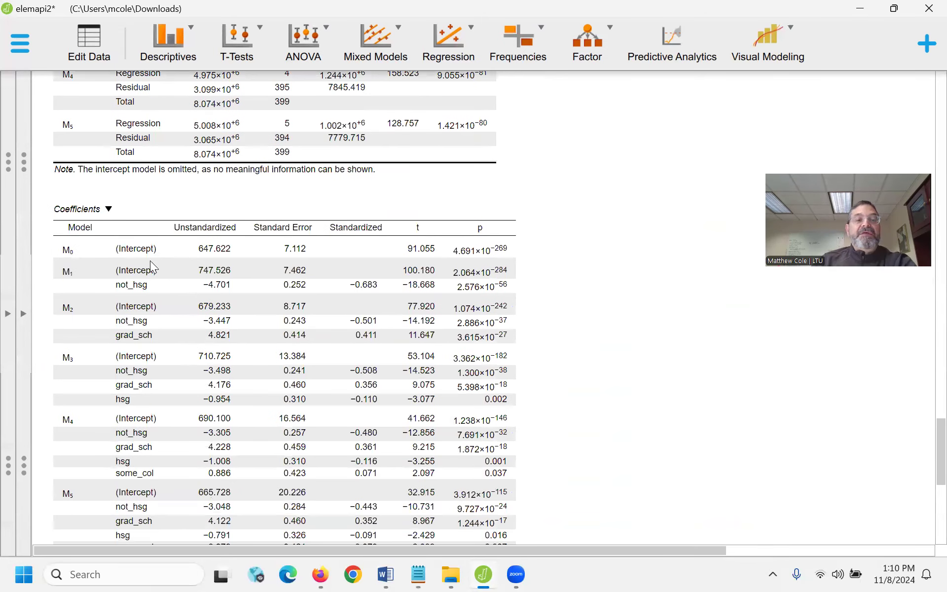
scroll(165, 246, up, 8)
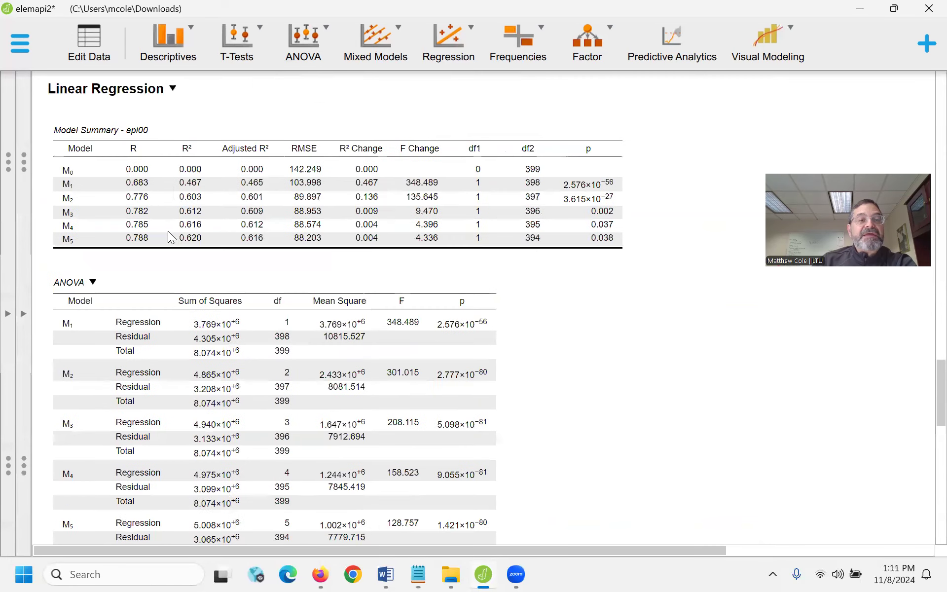
scroll(170, 242, down, 9)
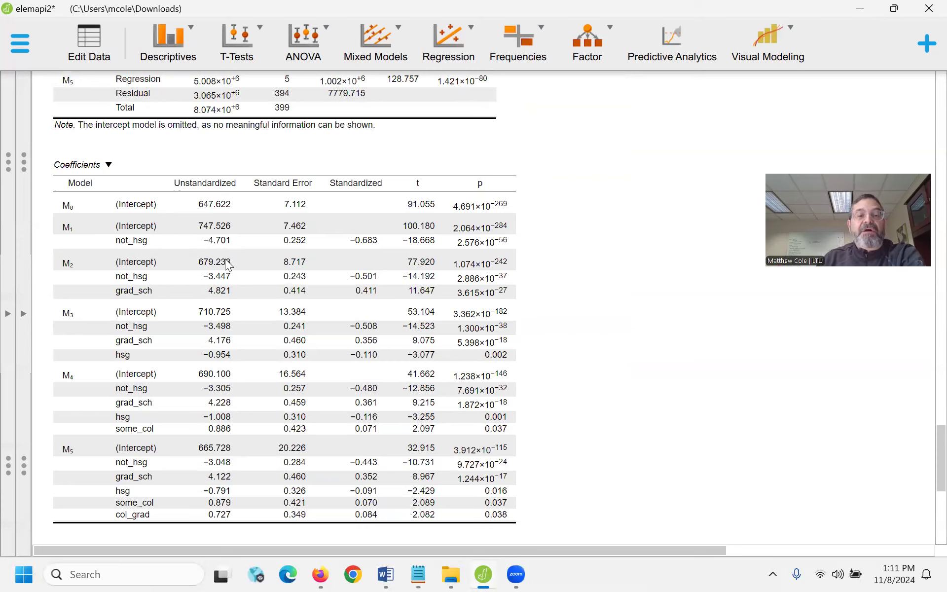
scroll(219, 267, up, 6)
scroll(220, 274, up, 3)
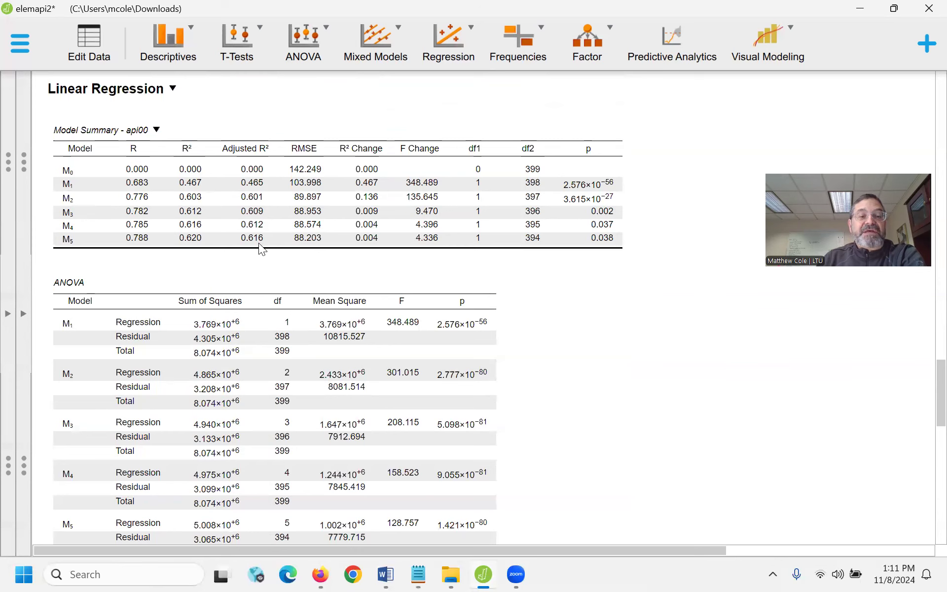
scroll(270, 272, down, 7)
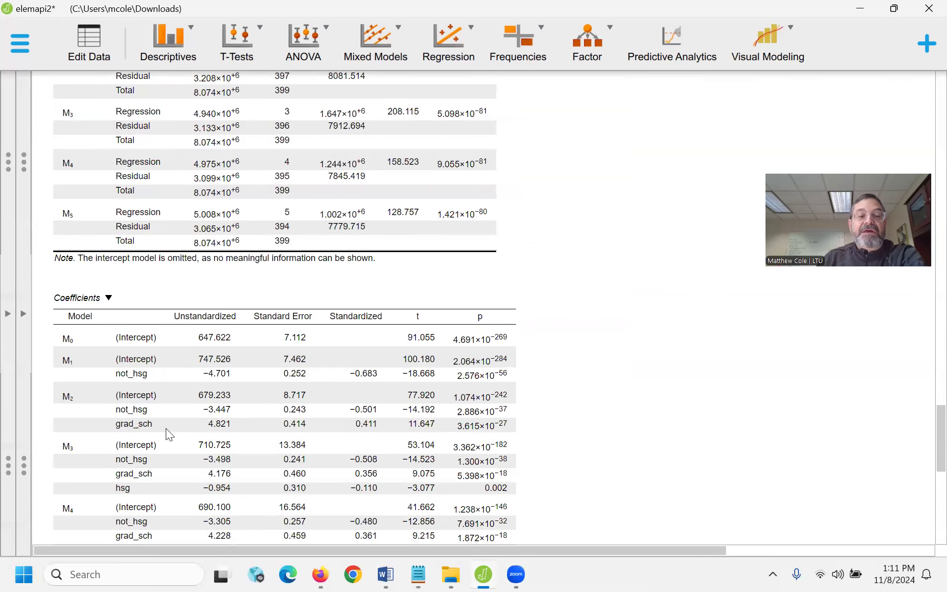
scroll(162, 428, up, 7)
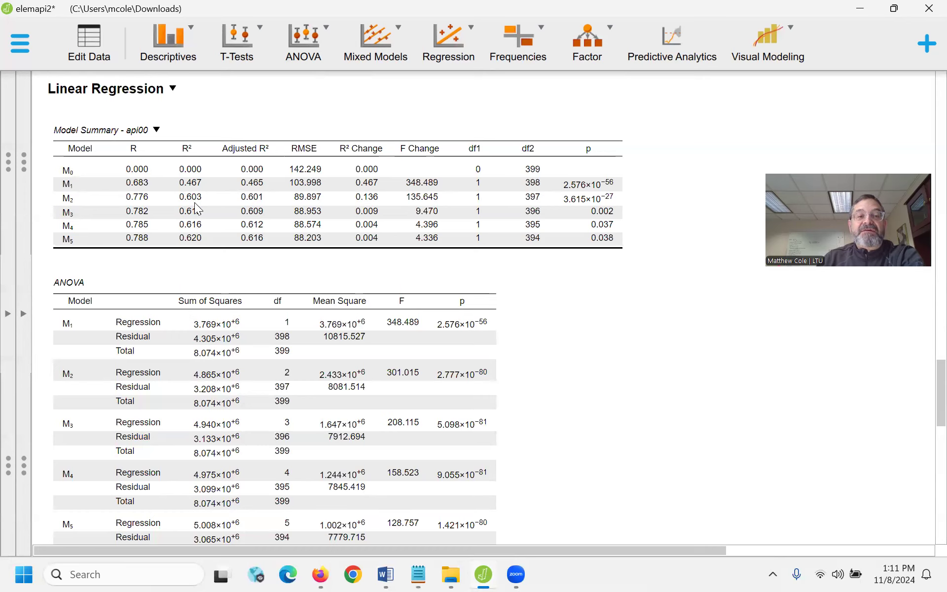
Step: Examine the predictors in models M3 to M5 of the Coefficients table, including their standardized estimates, t and p values
scroll(238, 249, down, 6)
scroll(236, 348, down, 2)
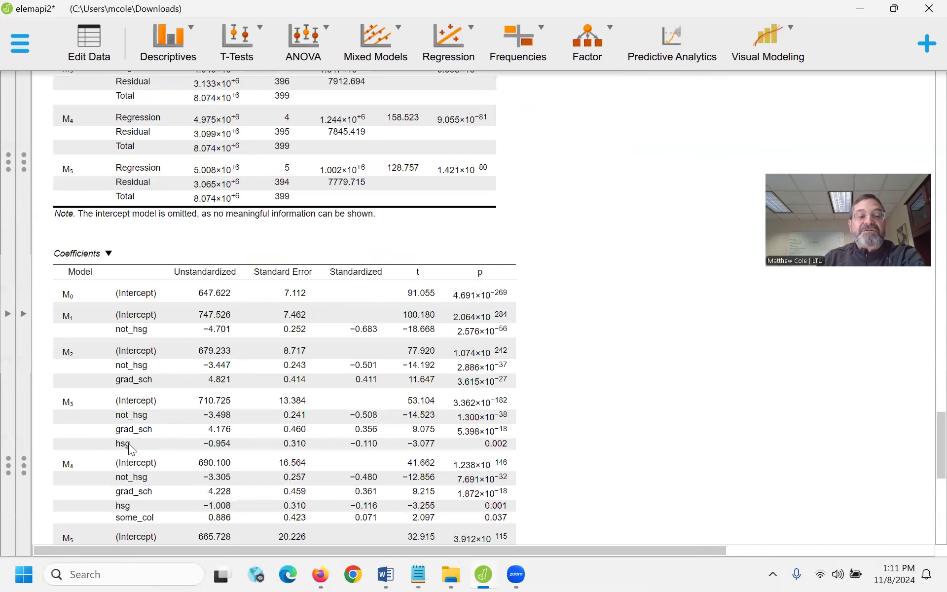
scroll(132, 443, down, 4)
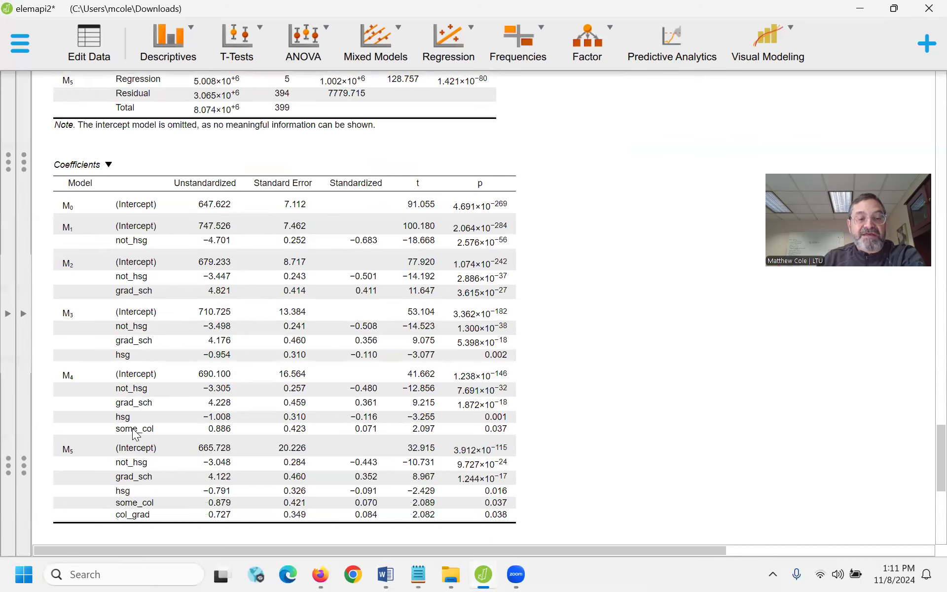
scroll(133, 435, down, 6)
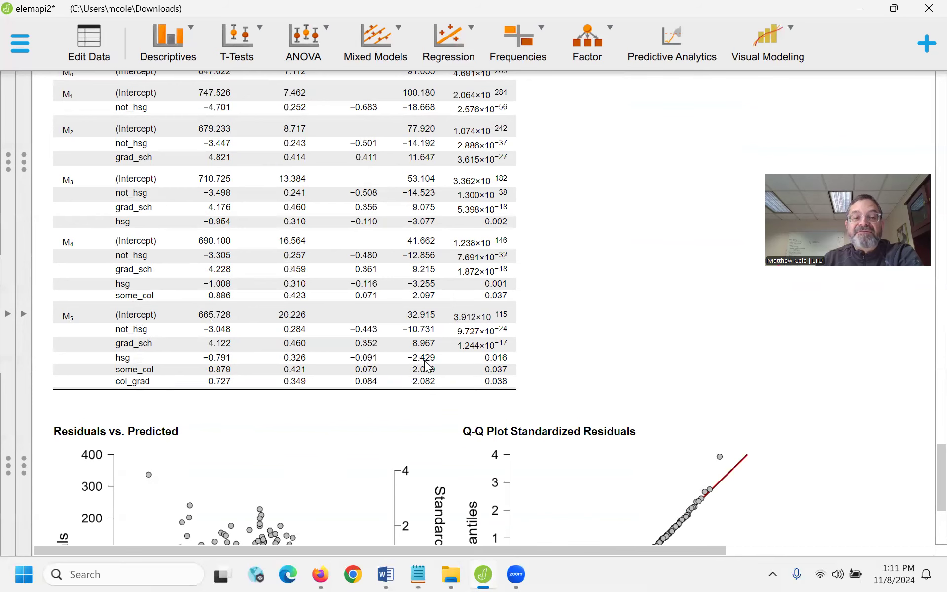
scroll(420, 363, up, 1)
scroll(405, 357, down, 1)
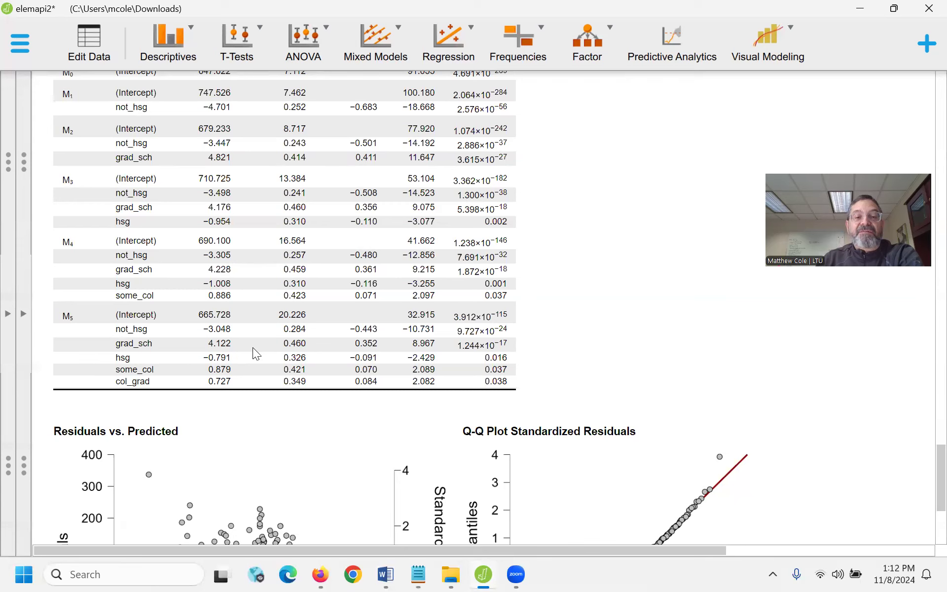
scroll(316, 362, up, 1)
scroll(315, 362, down, 1)
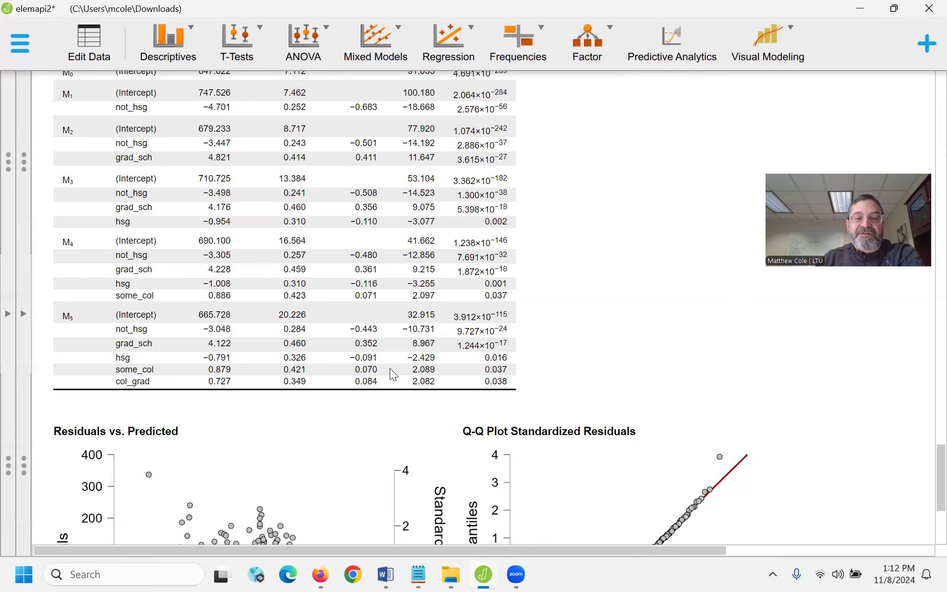
Step: Compare the stepwise Model Summary and ANOVA tables with the predictors listed for each model in the Coefficients table
scroll(390, 369, up, 1)
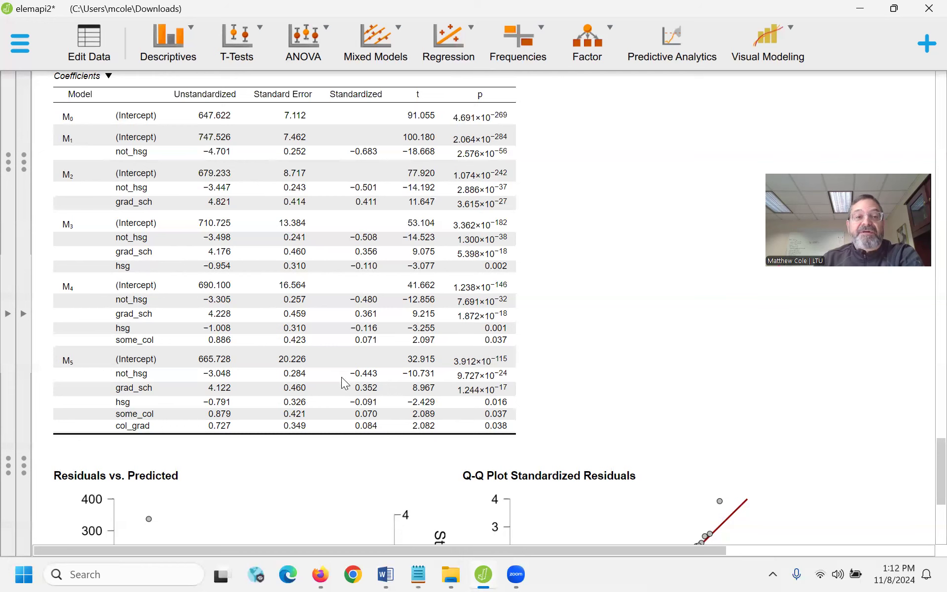
scroll(386, 406, up, 3)
scroll(384, 400, up, 12)
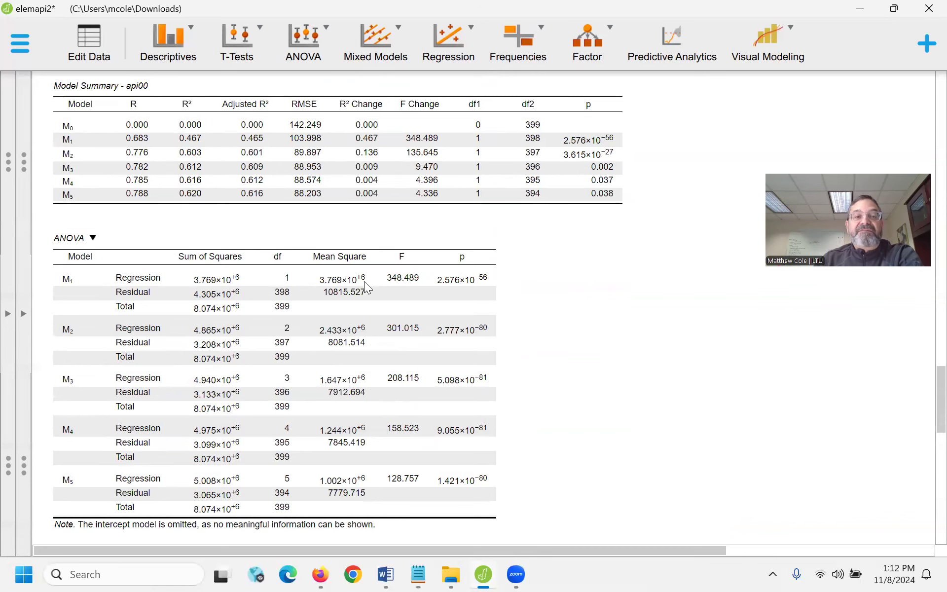
scroll(393, 395, down, 4)
scroll(394, 395, down, 16)
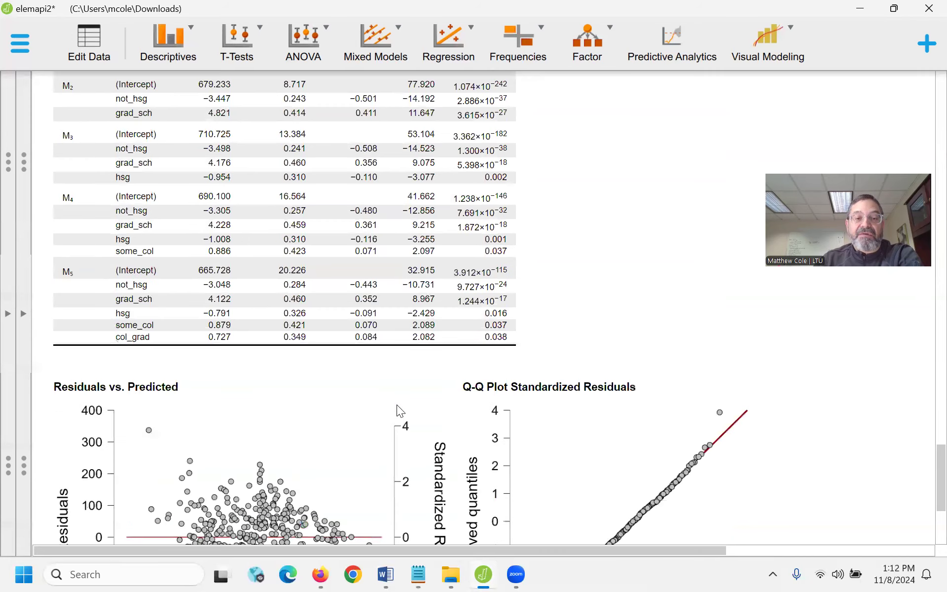
scroll(396, 404, up, 5)
scroll(398, 409, up, 1)
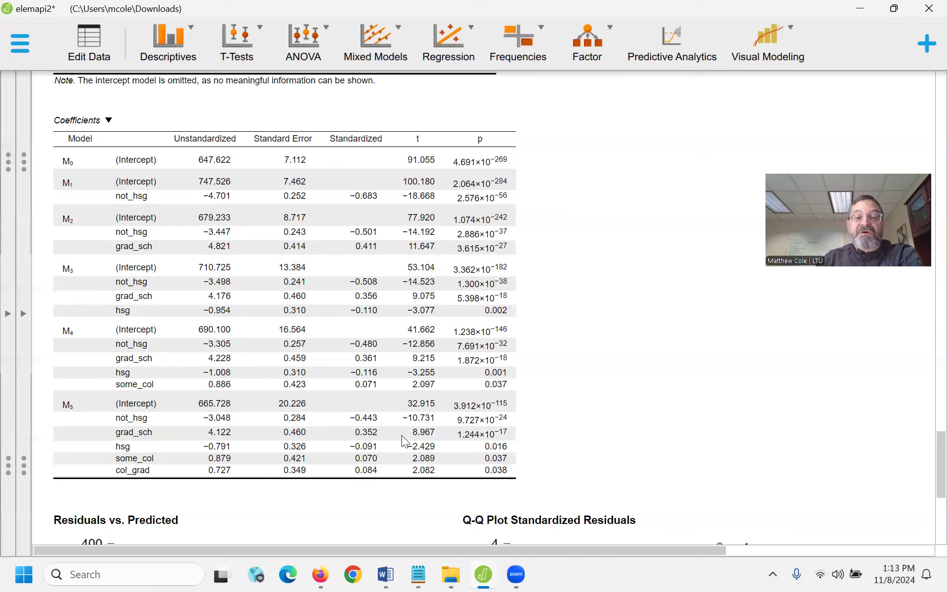
Step: Show the Linear Regression input options and expand Method Specification to examine the p value criteria for entry and removal
click(24, 313)
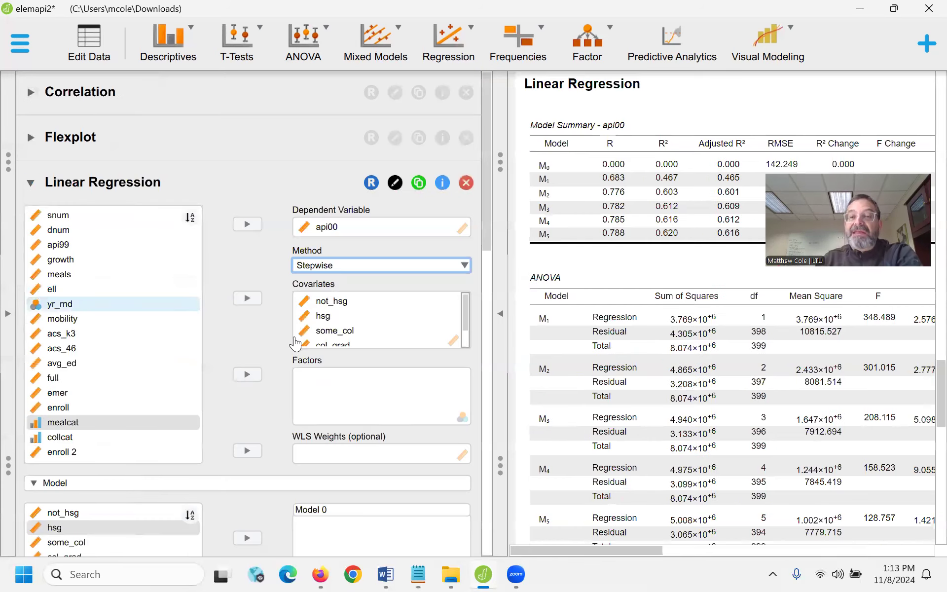
scroll(350, 360, down, 1)
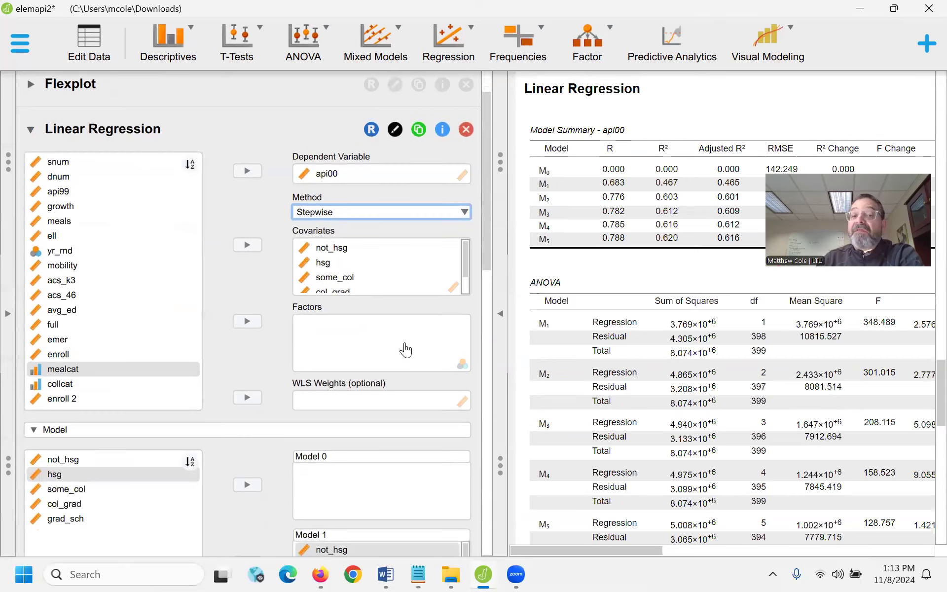
scroll(467, 295, down, 4)
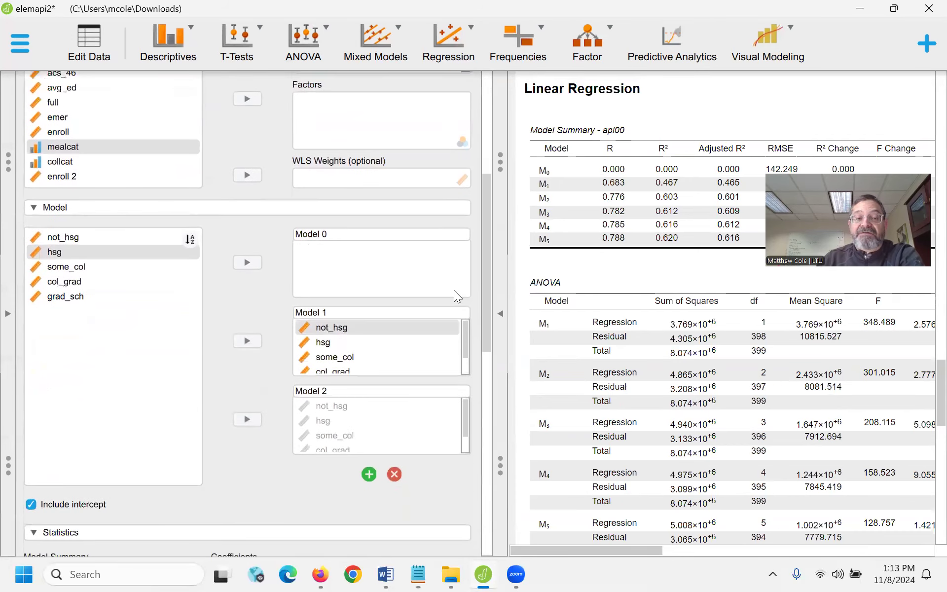
scroll(383, 330, down, 1)
scroll(383, 415, down, 1)
scroll(483, 404, down, 4)
scroll(479, 431, down, 2)
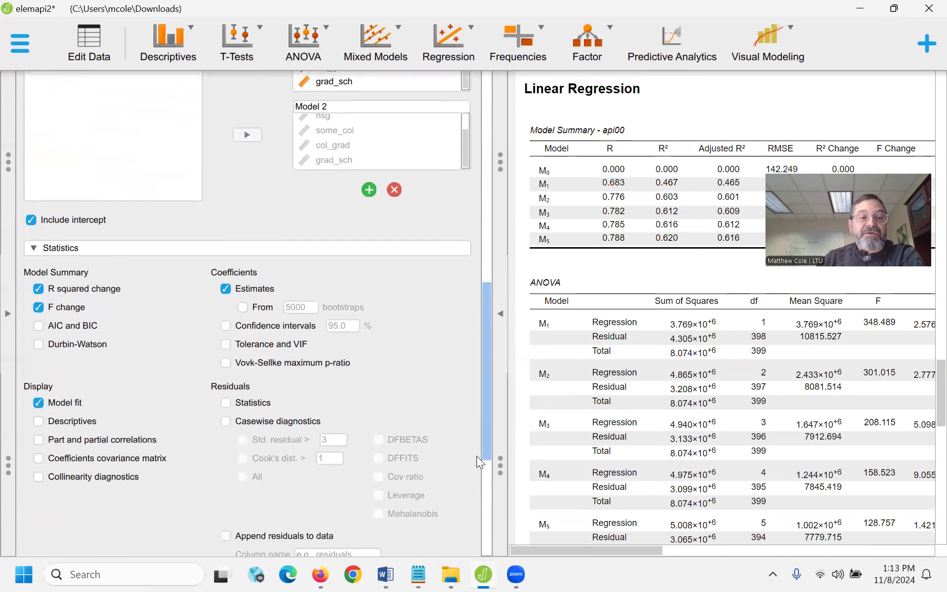
scroll(476, 459, down, 4)
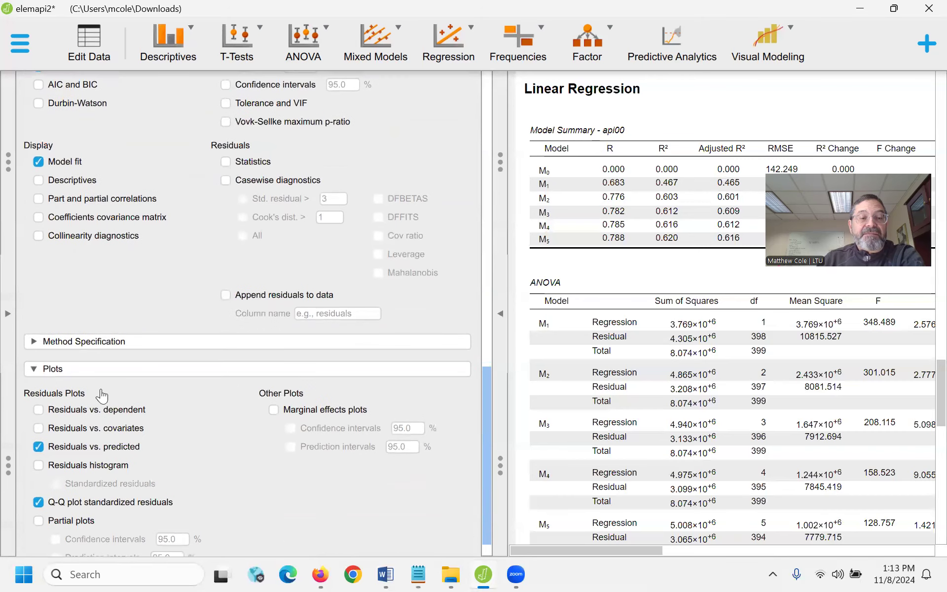
click(33, 345)
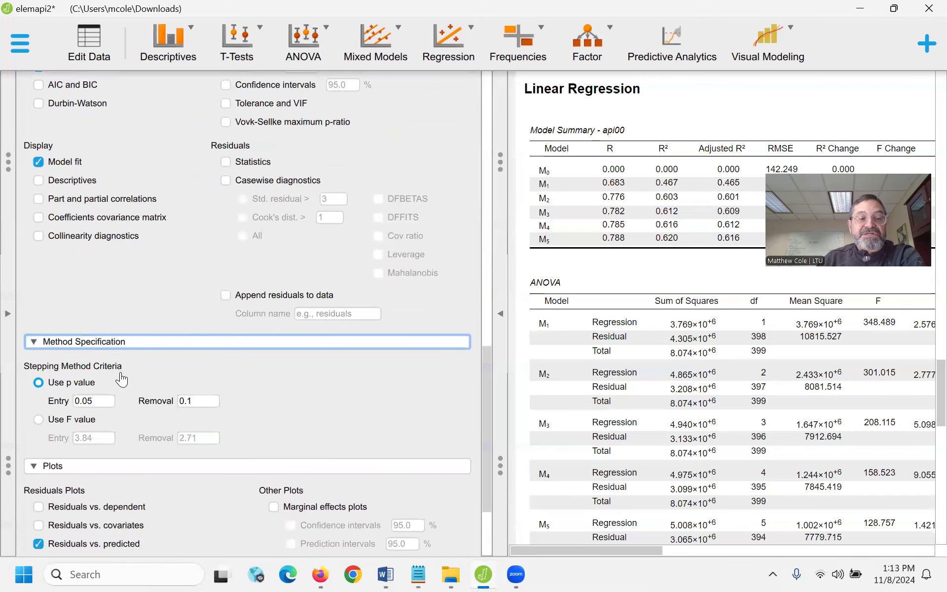
scroll(126, 380, down, 2)
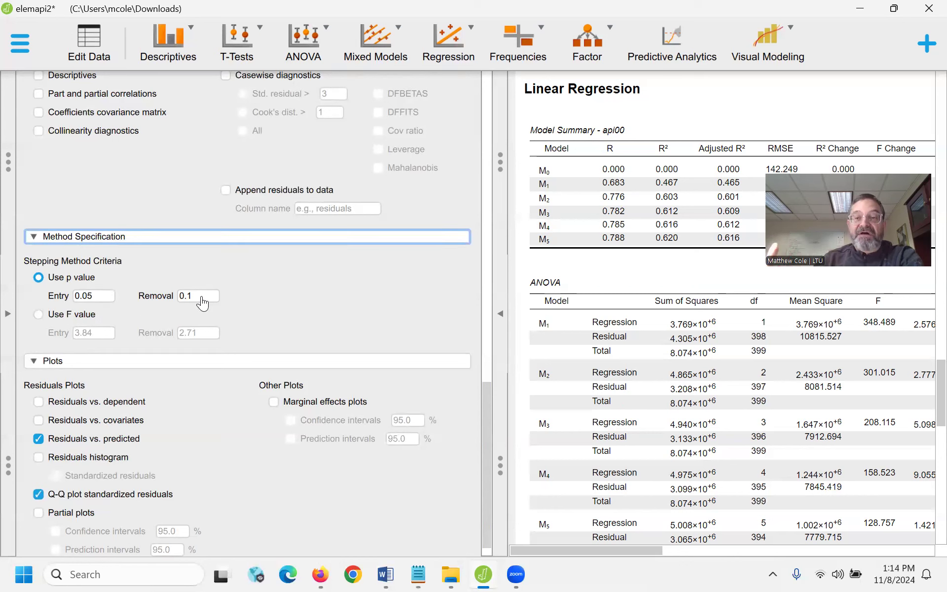
Step: Hide the input options and recheck the parent education predictors in the final model of the Coefficients table
drag(577, 559, 635, 560)
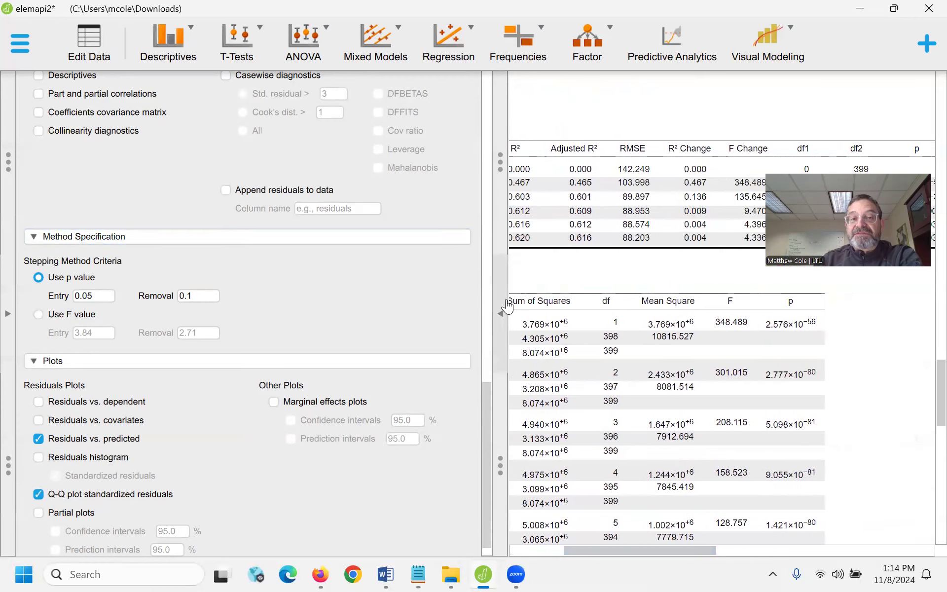
click(500, 313)
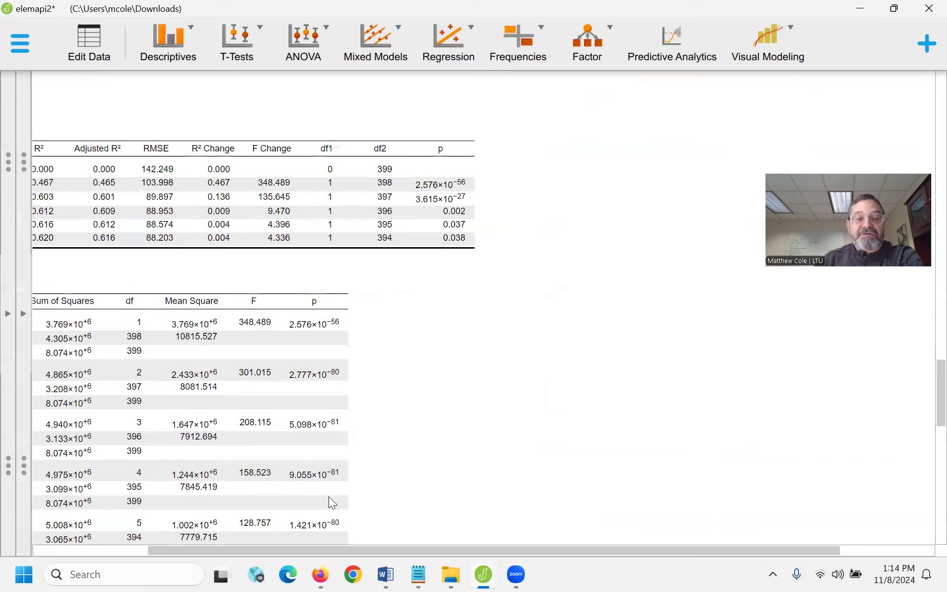
drag(410, 550, 314, 547)
scroll(368, 401, down, 3)
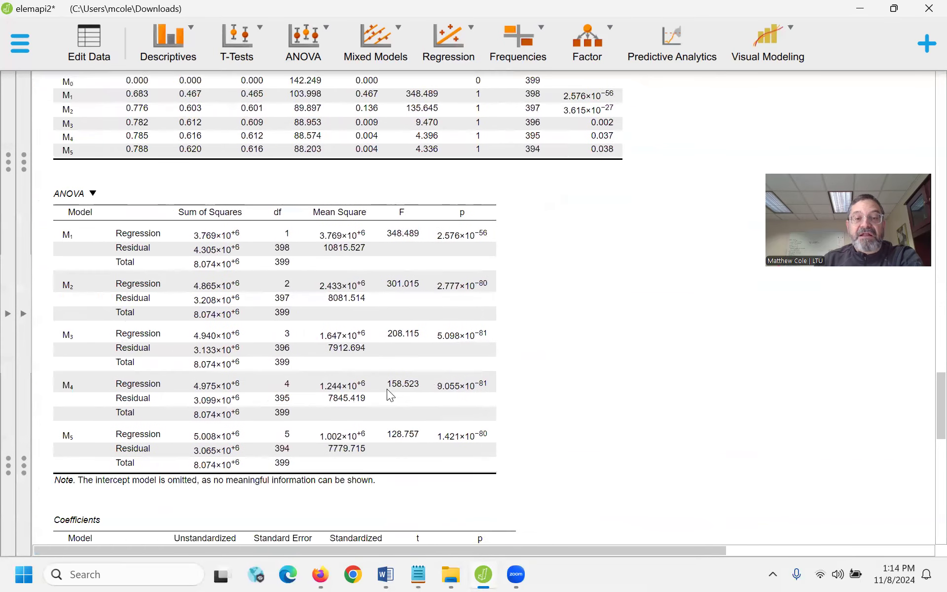
scroll(458, 394, down, 8)
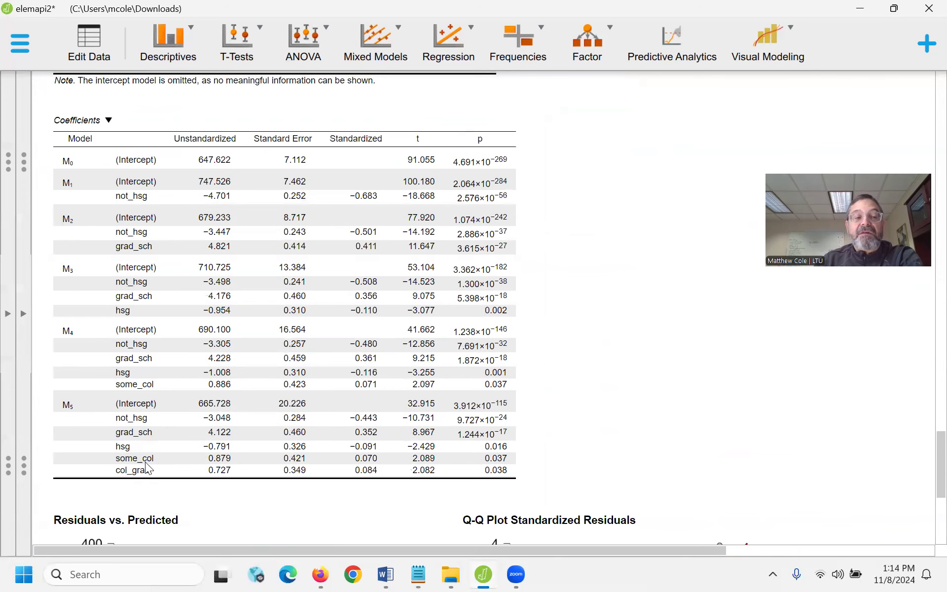
Step: Show the input options and add growth, meals, mobility, full, emer and enroll to the covariates of the stepwise regression
click(23, 315)
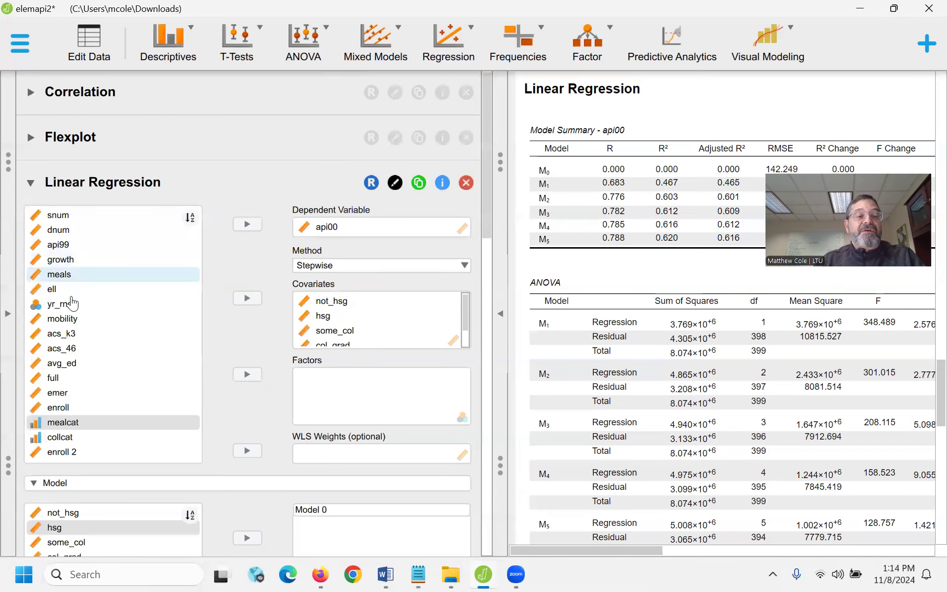
click(67, 260)
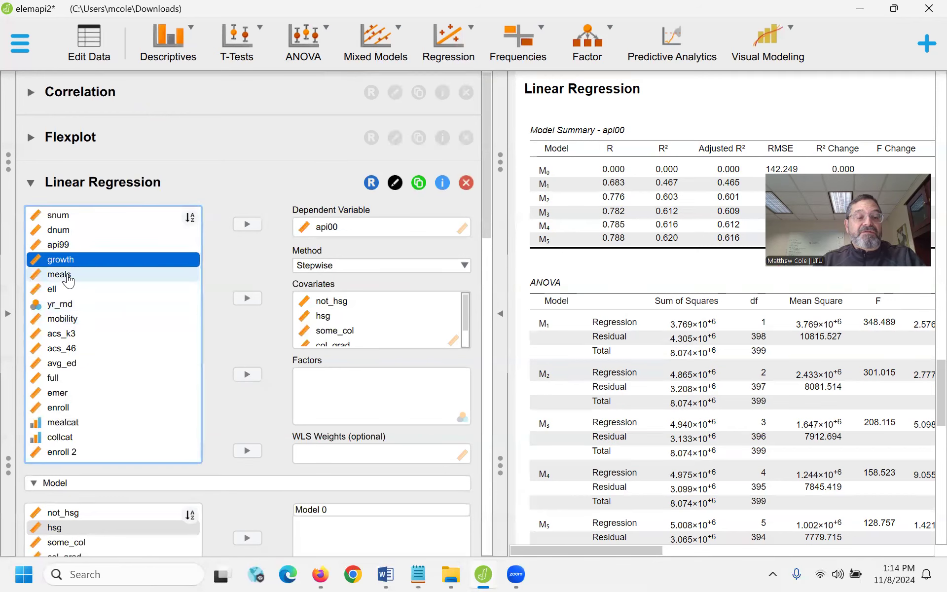
ctrl+click(68, 275)
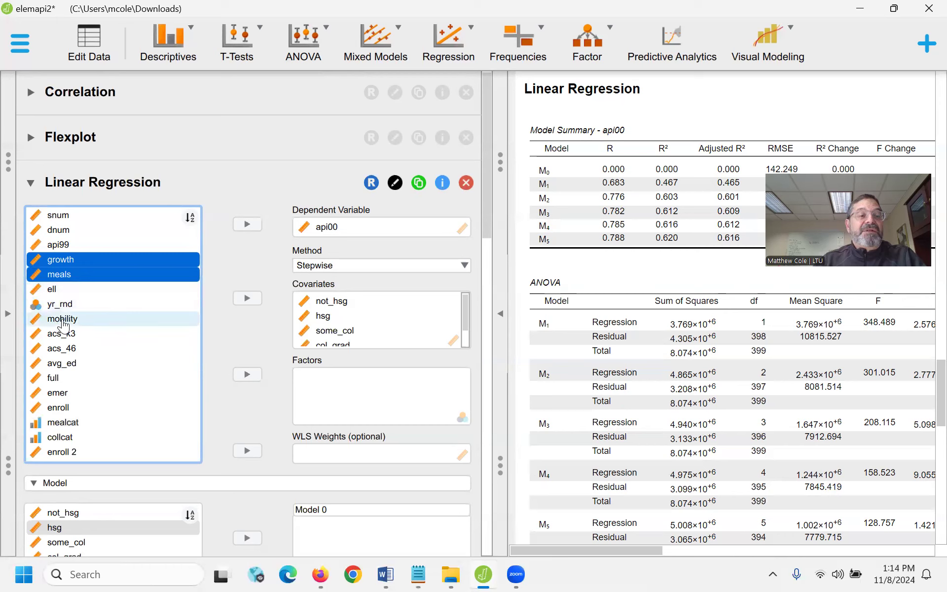
ctrl+click(106, 319)
ctrl+click(61, 378)
ctrl+click(62, 393)
ctrl+click(64, 412)
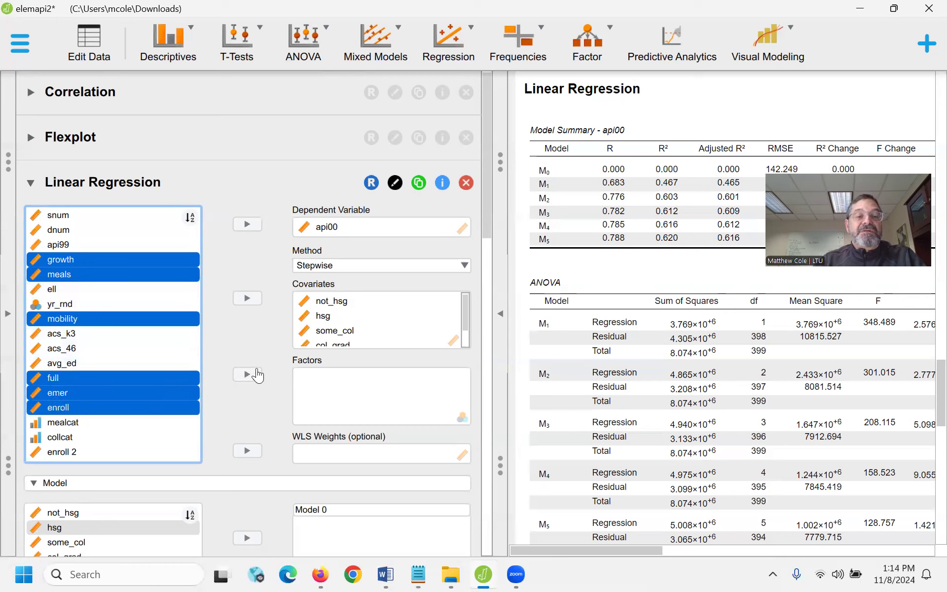
click(244, 299)
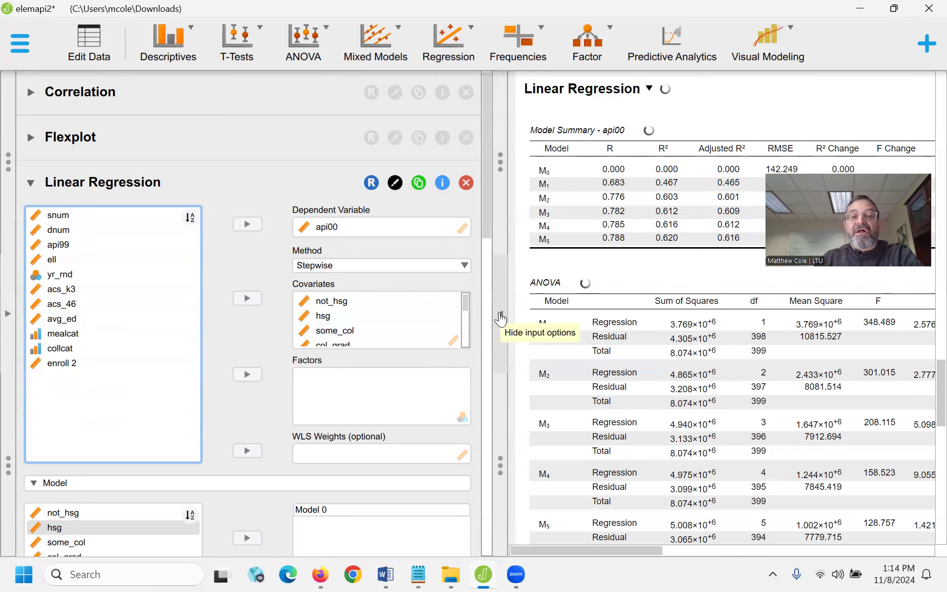
Step: Hide the input options and inspect the expanded regression's model summary, coefficients, note on excluded covariates and residual plots
click(500, 318)
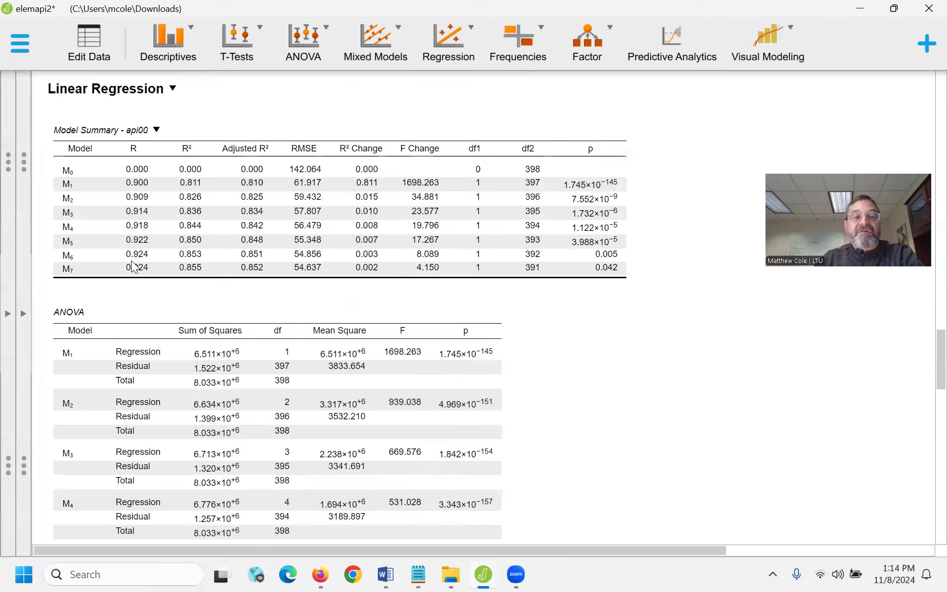
scroll(164, 313, down, 15)
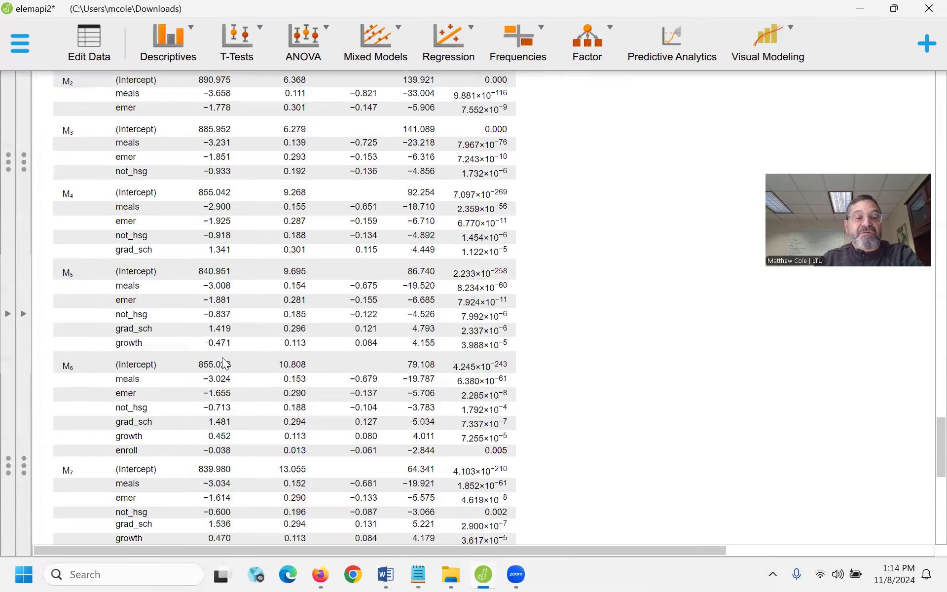
scroll(224, 364, down, 3)
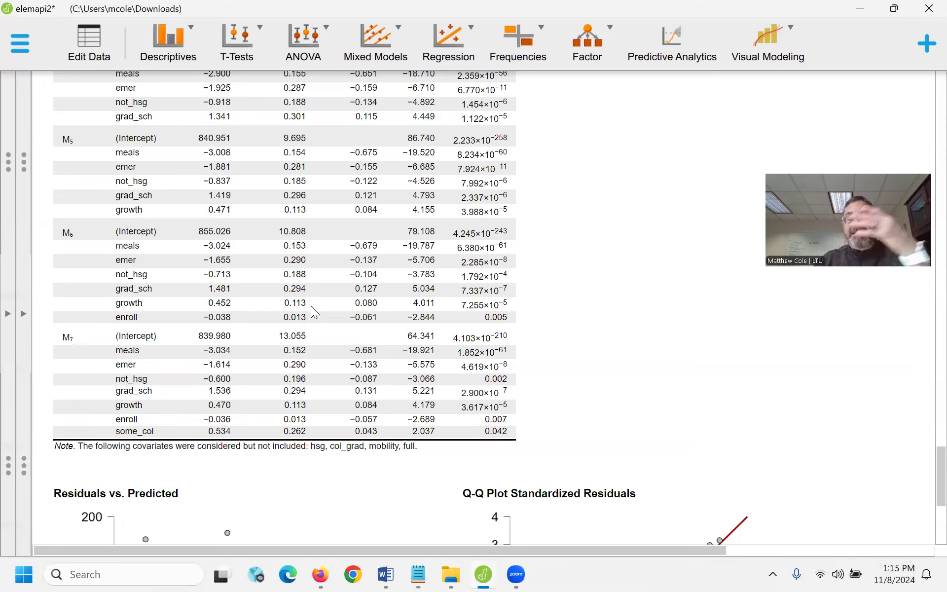
scroll(333, 350, down, 5)
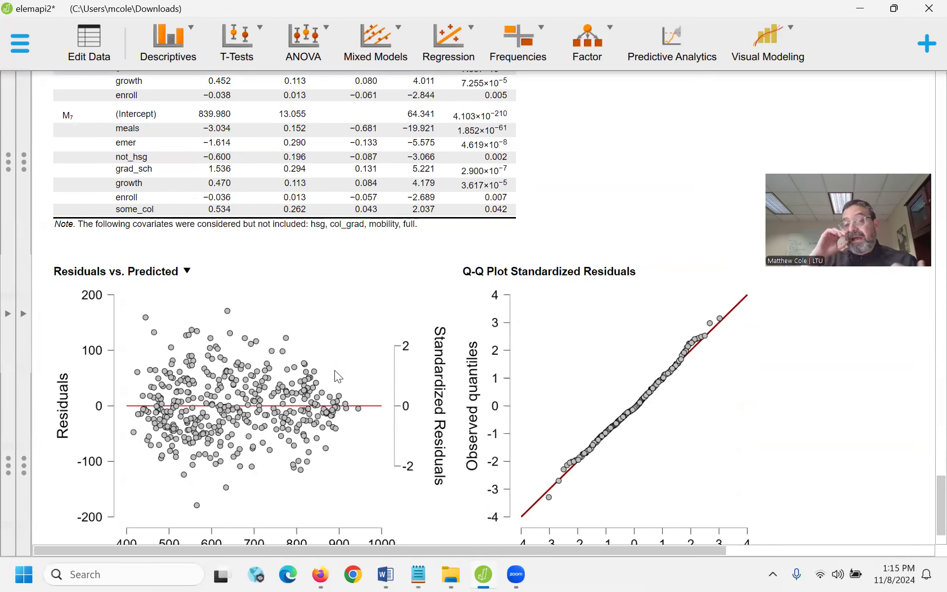
scroll(349, 302, up, 1)
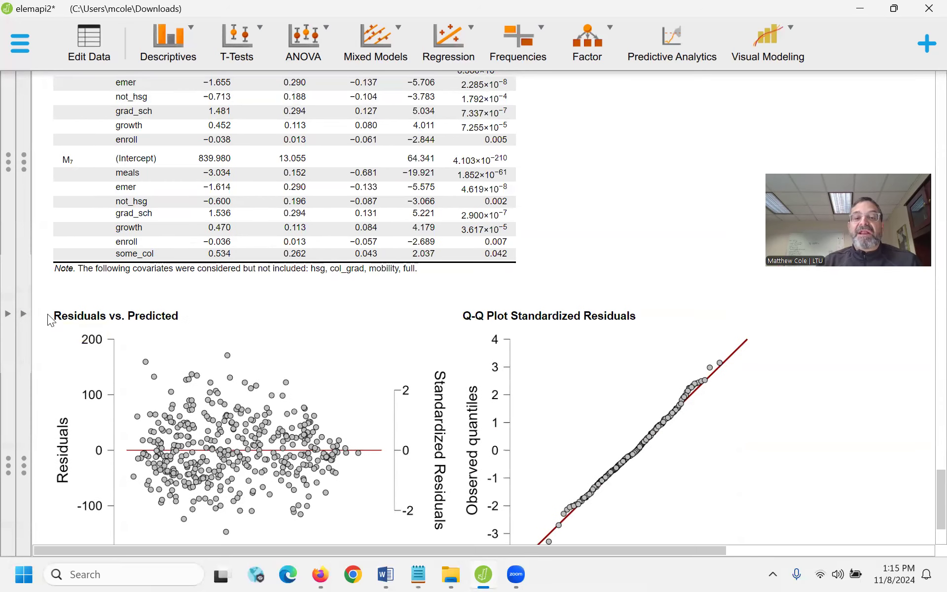
scroll(62, 323, down, 2)
Step: Review the ANOVA table and trace which predictor enters at each step of the expanded regression's Coefficients table
scroll(71, 322, up, 20)
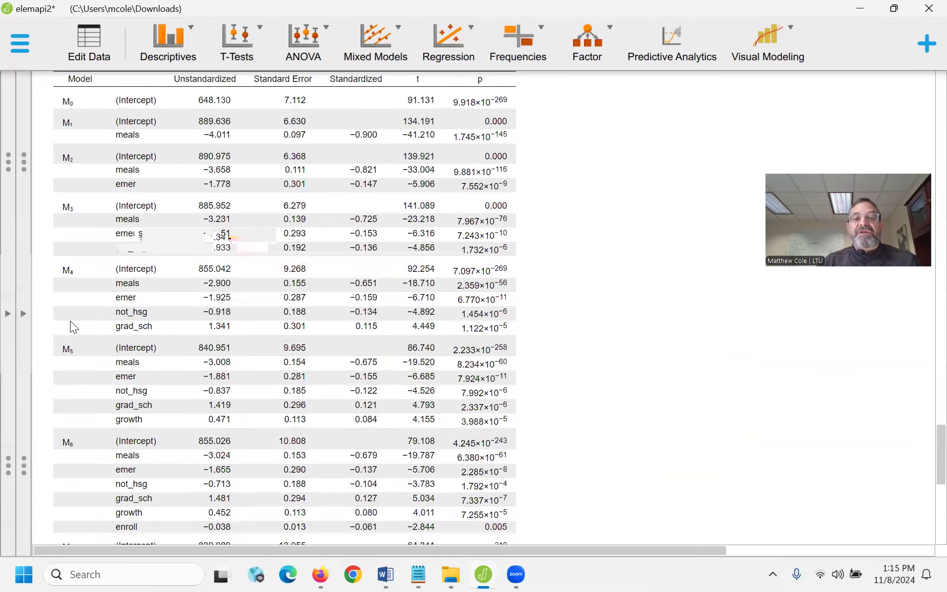
scroll(70, 320, up, 4)
scroll(70, 320, down, 2)
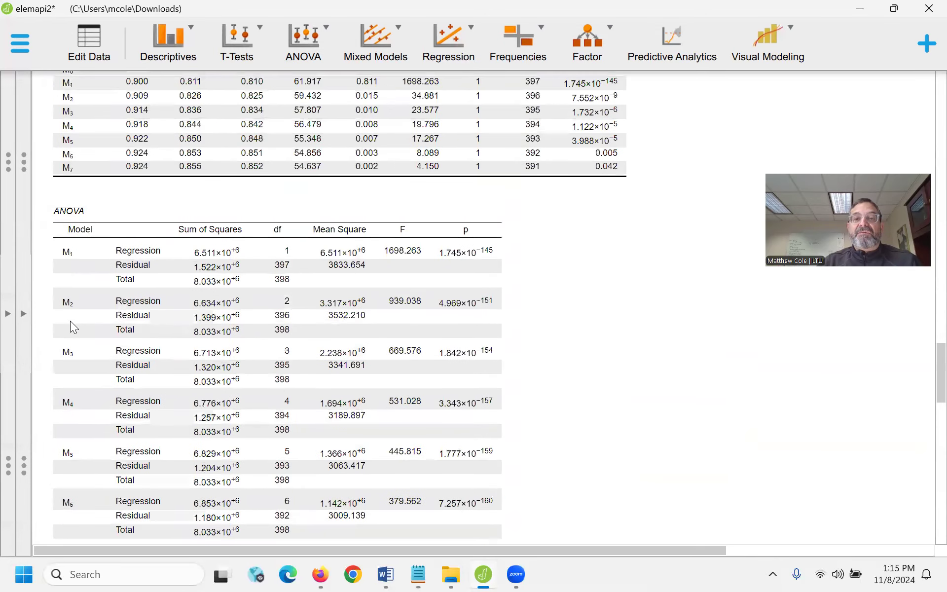
scroll(158, 331, down, 10)
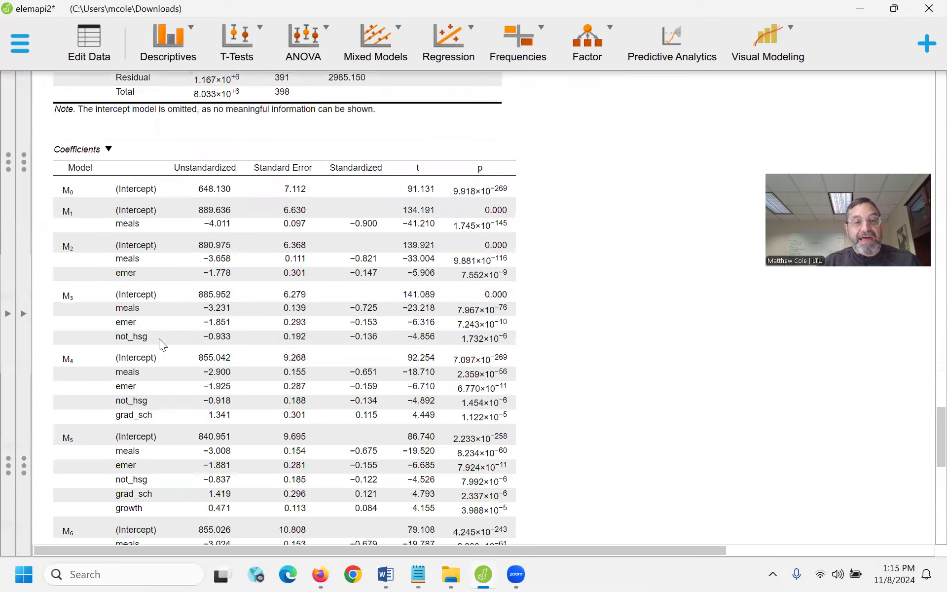
scroll(157, 366, down, 3)
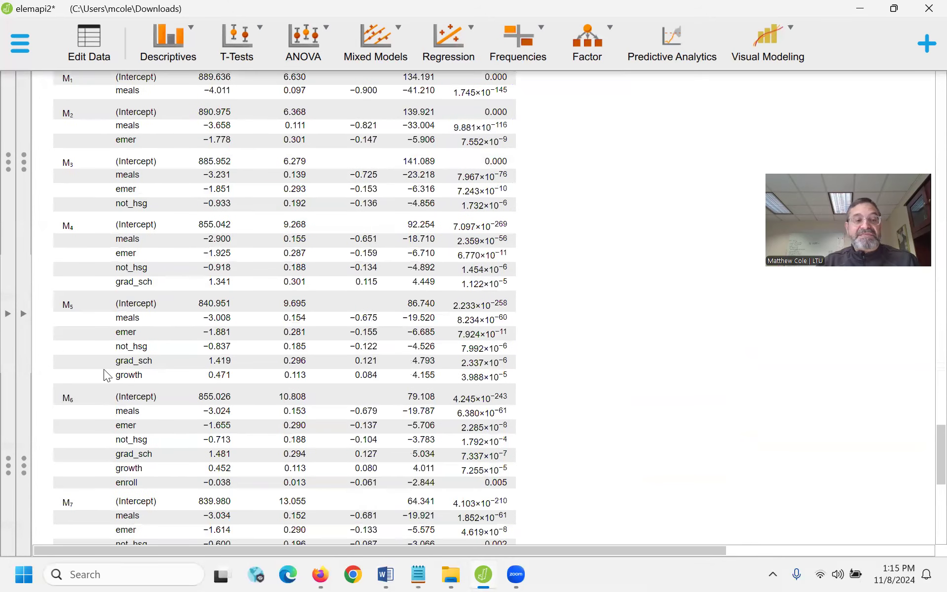
Step: Show the input options and go through the Covariates list from not_hsg to enroll to check all entered predictors
click(23, 314)
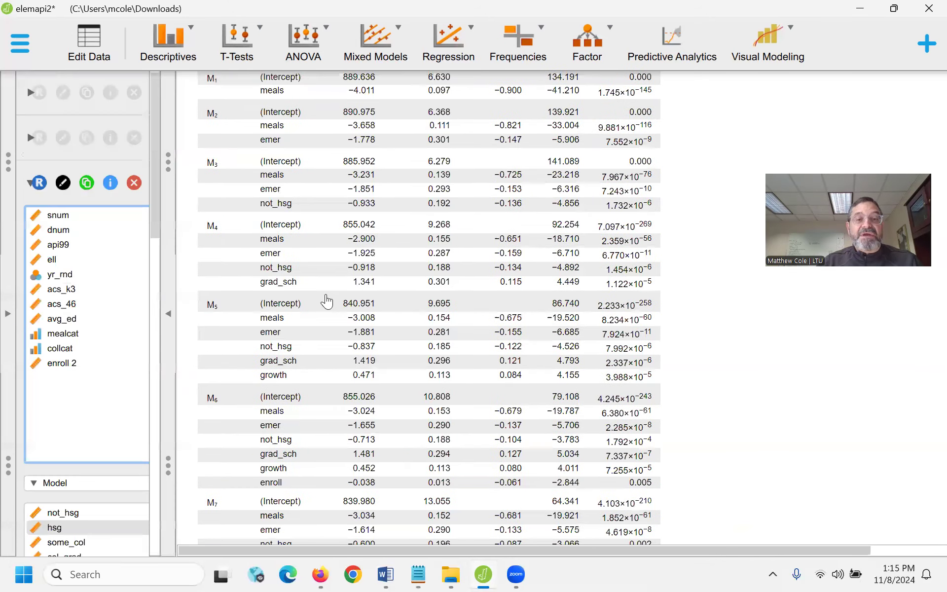
click(348, 305)
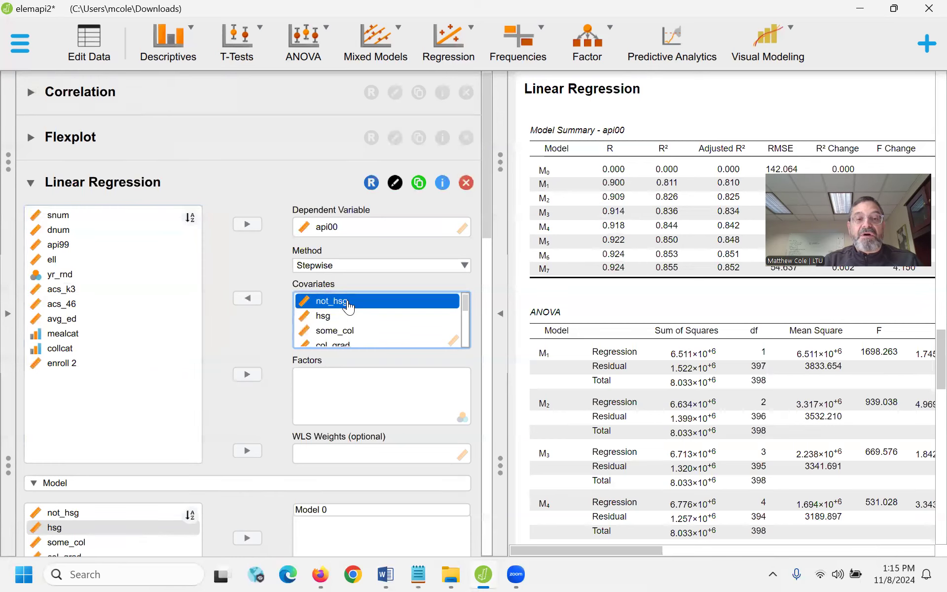
key(Down)
key(Down)
key(Down)
key(Down)
key(Down)
key(Down)
key(Down)
key(Down)
key(Down)
key(Down)
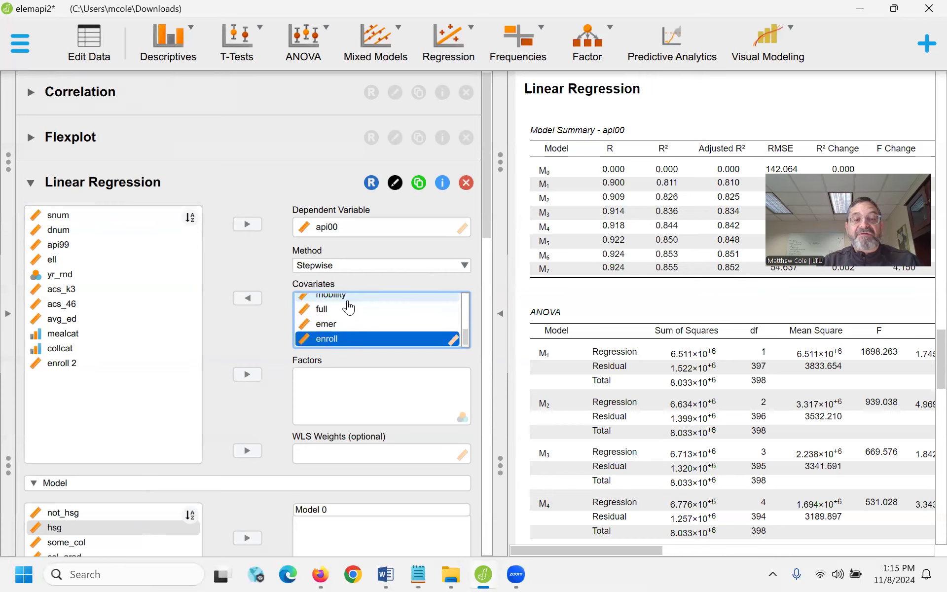
Step: Compare the Model Summary and Coefficients tables for M1 to M7 with the input options hidden, and show the options again
click(500, 312)
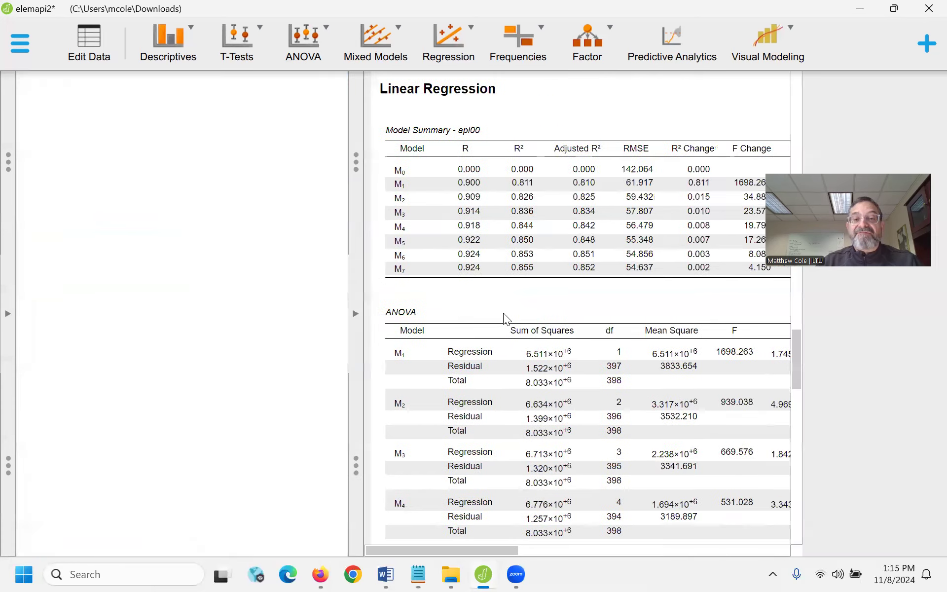
scroll(445, 300, down, 1)
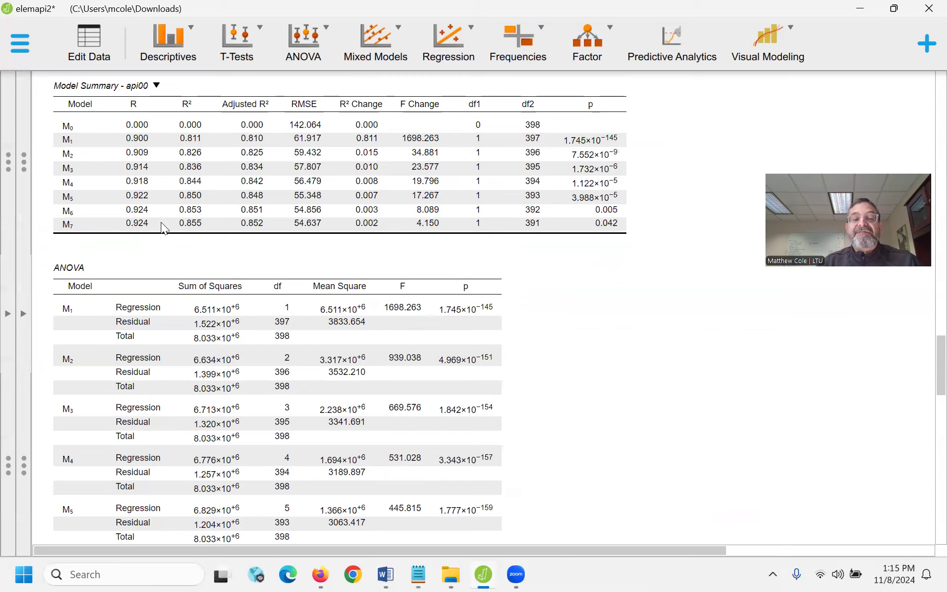
scroll(174, 226, down, 2)
scroll(174, 226, down, 10)
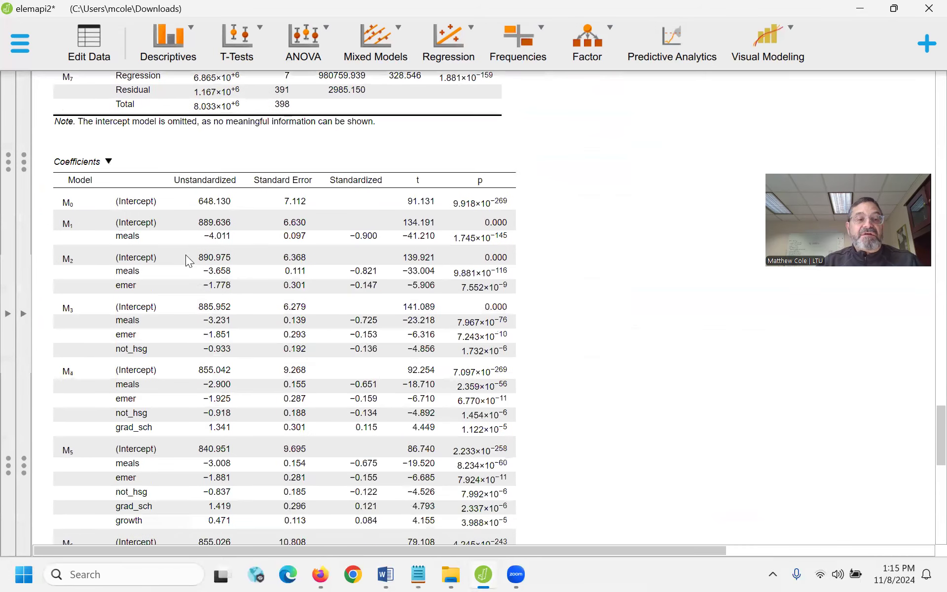
scroll(172, 232, down, 1)
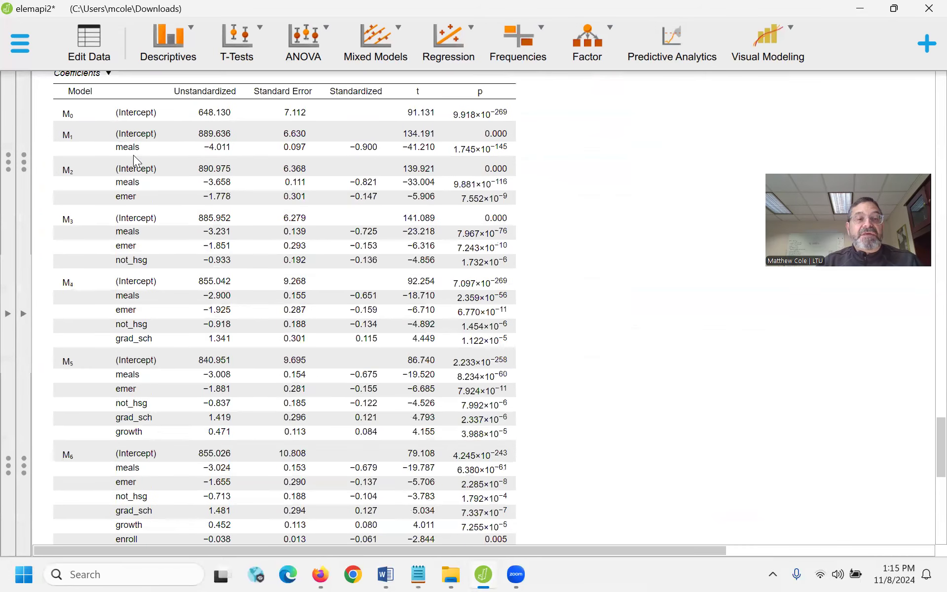
scroll(134, 155, down, 3)
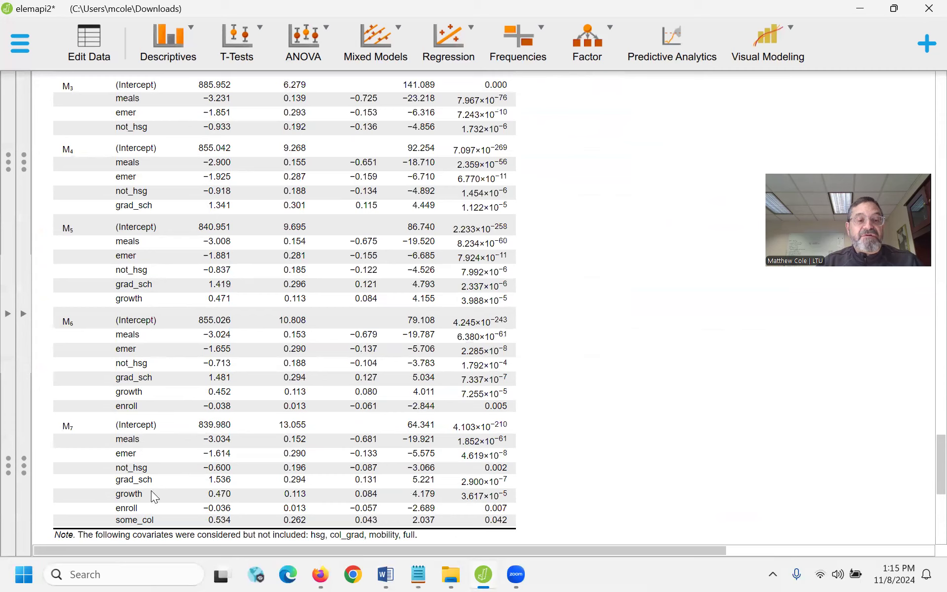
click(22, 312)
scroll(610, 270, up, 10)
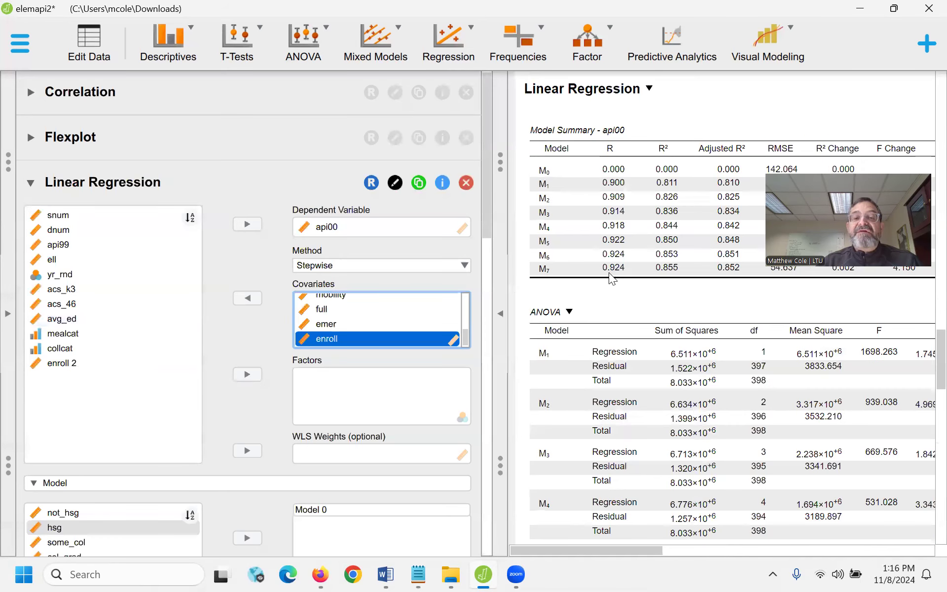